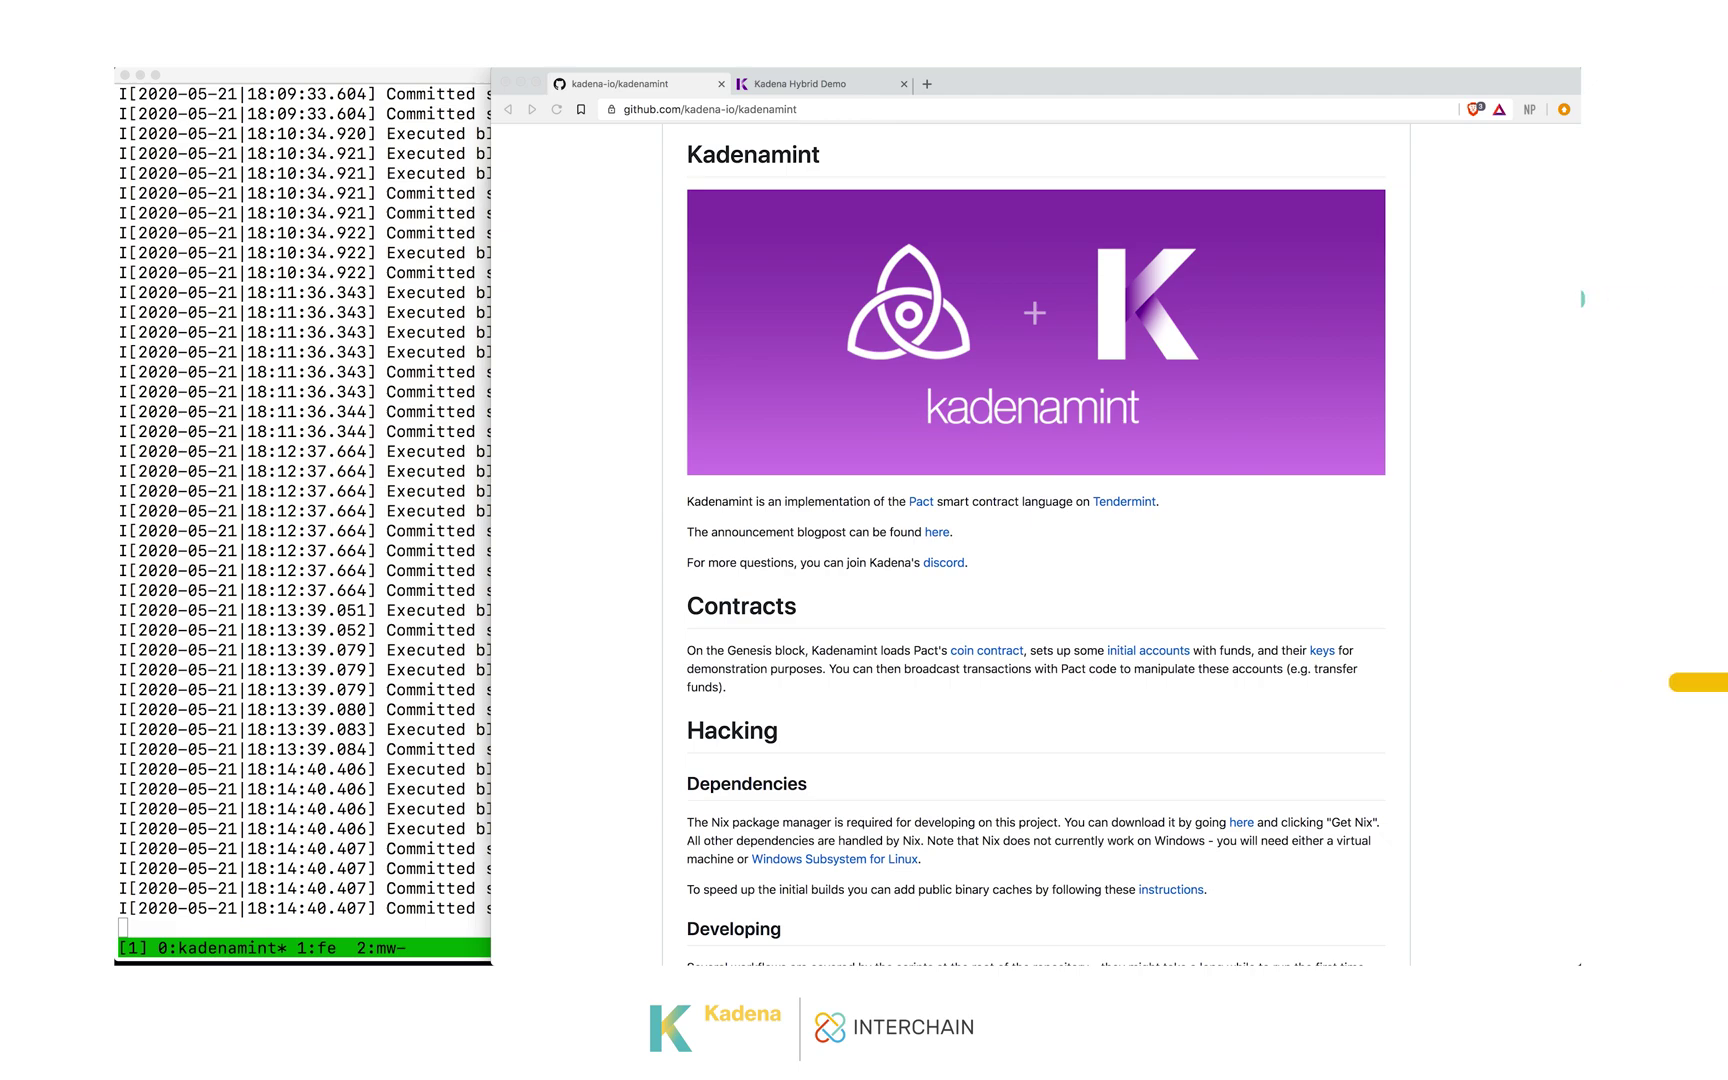
# - Skim the kadenamint README on GitHub, then switch to the Kadena Hybrid Demo tab
pyautogui.click(582, 205)
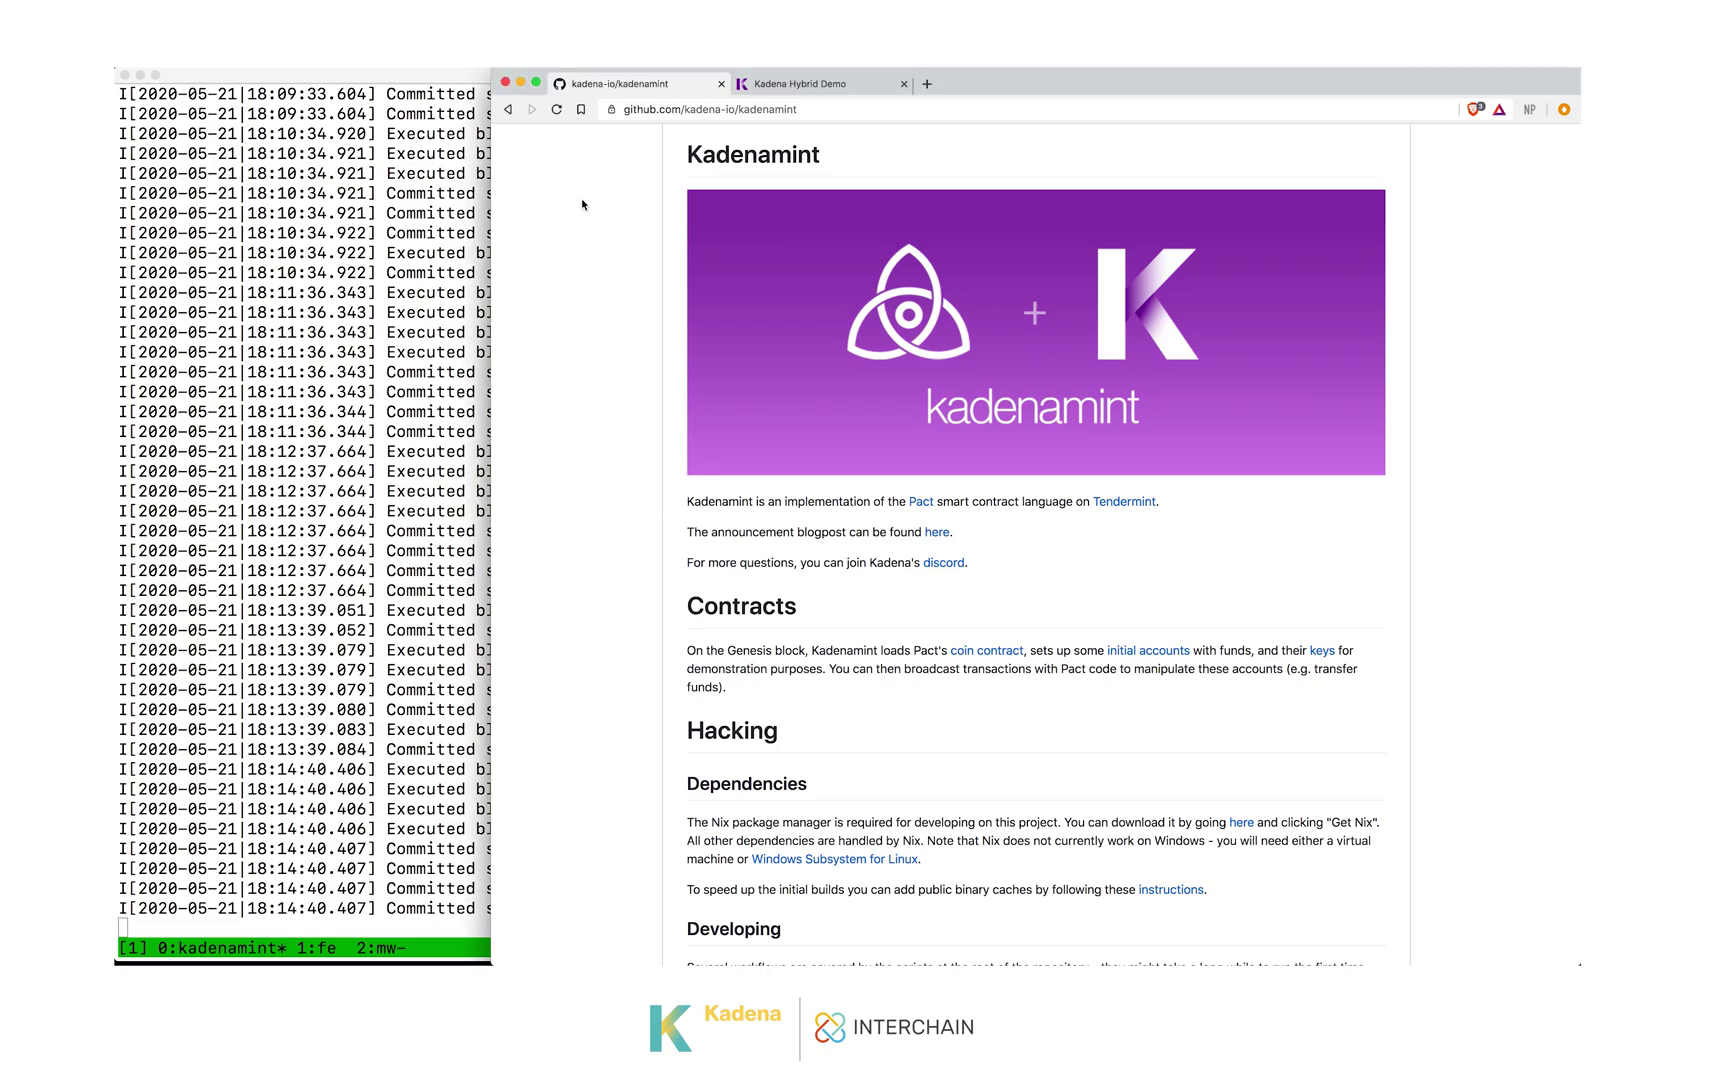
pyautogui.scroll(-2, 582, 205)
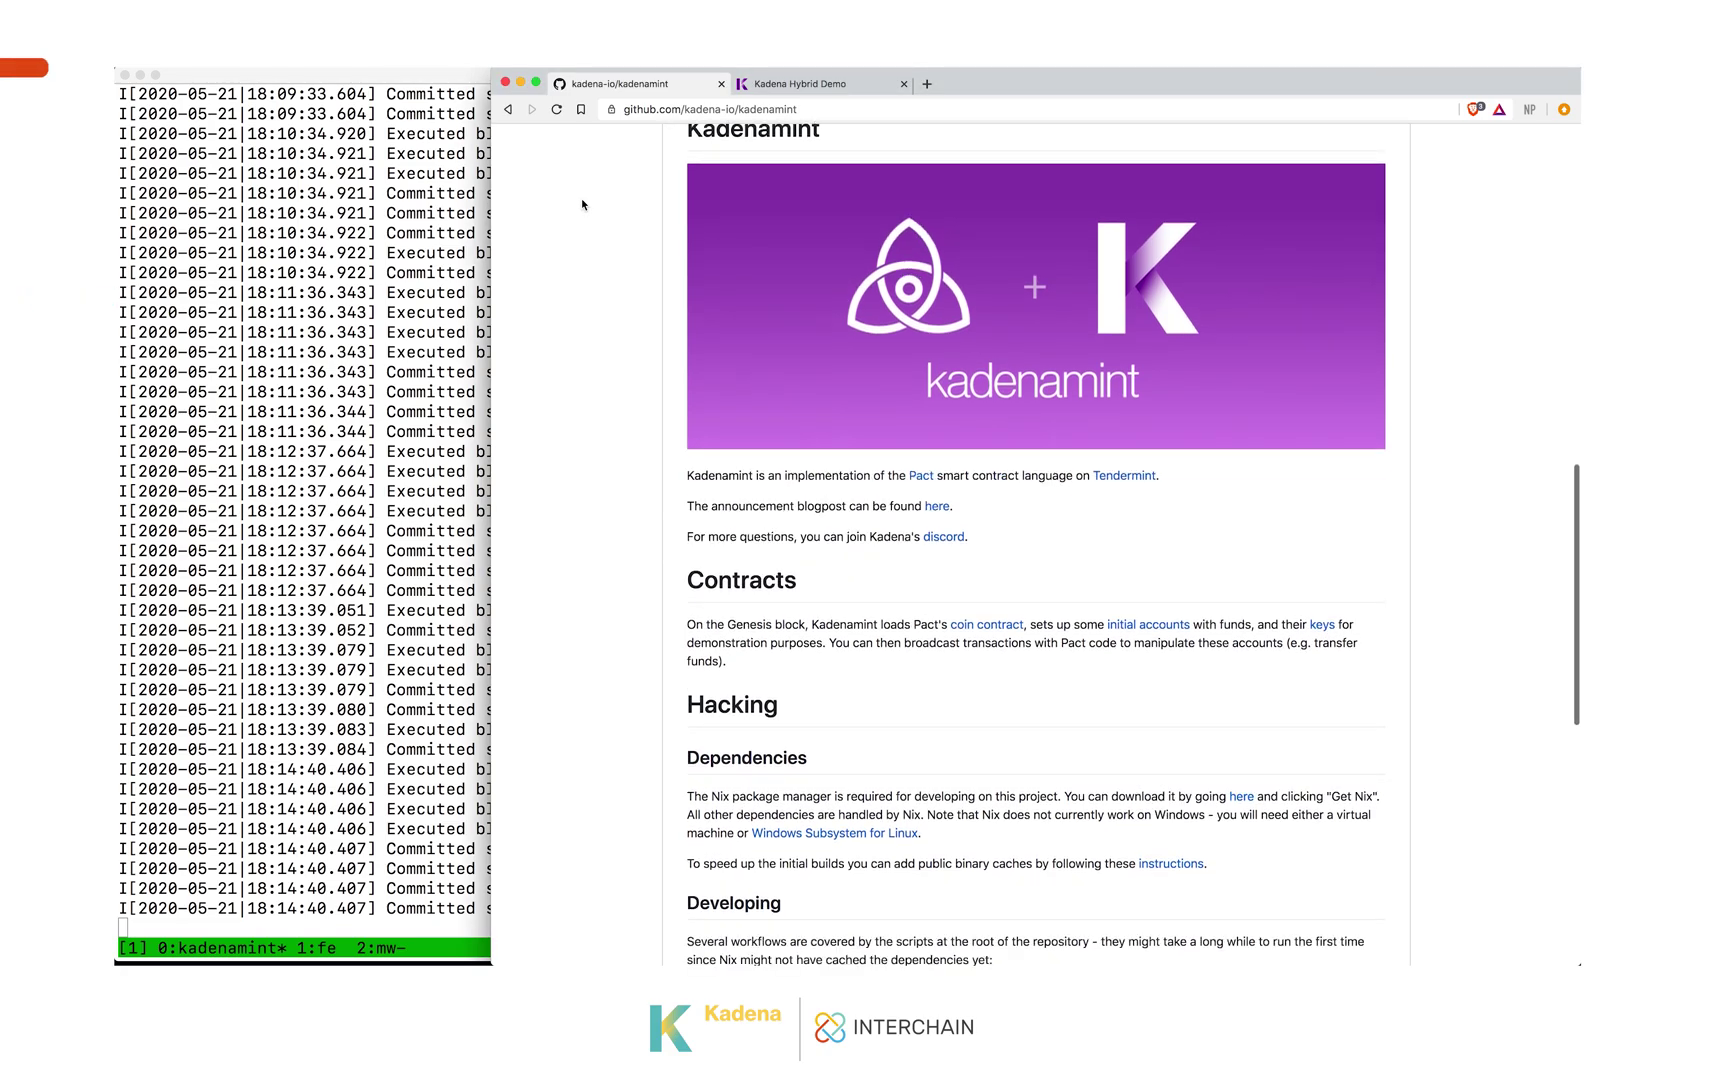
pyautogui.scroll(-4, 582, 205)
pyautogui.scroll(15, 582, 205)
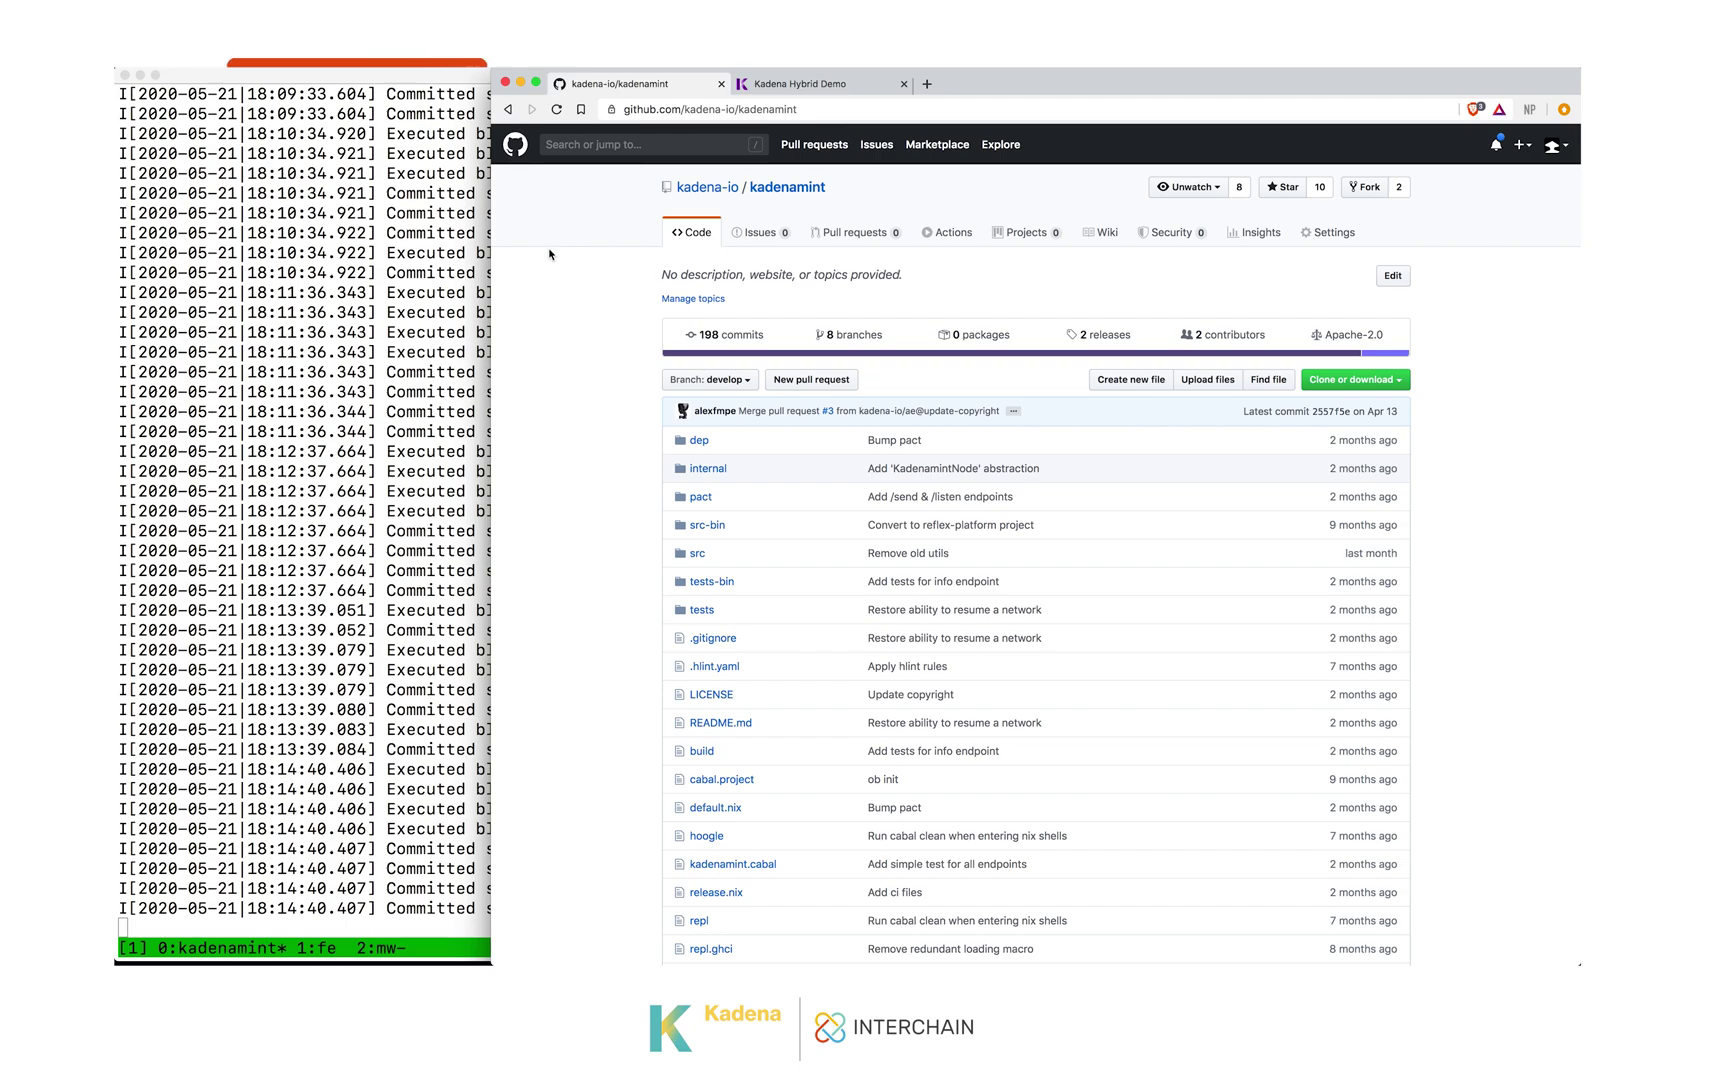
pyautogui.click(823, 86)
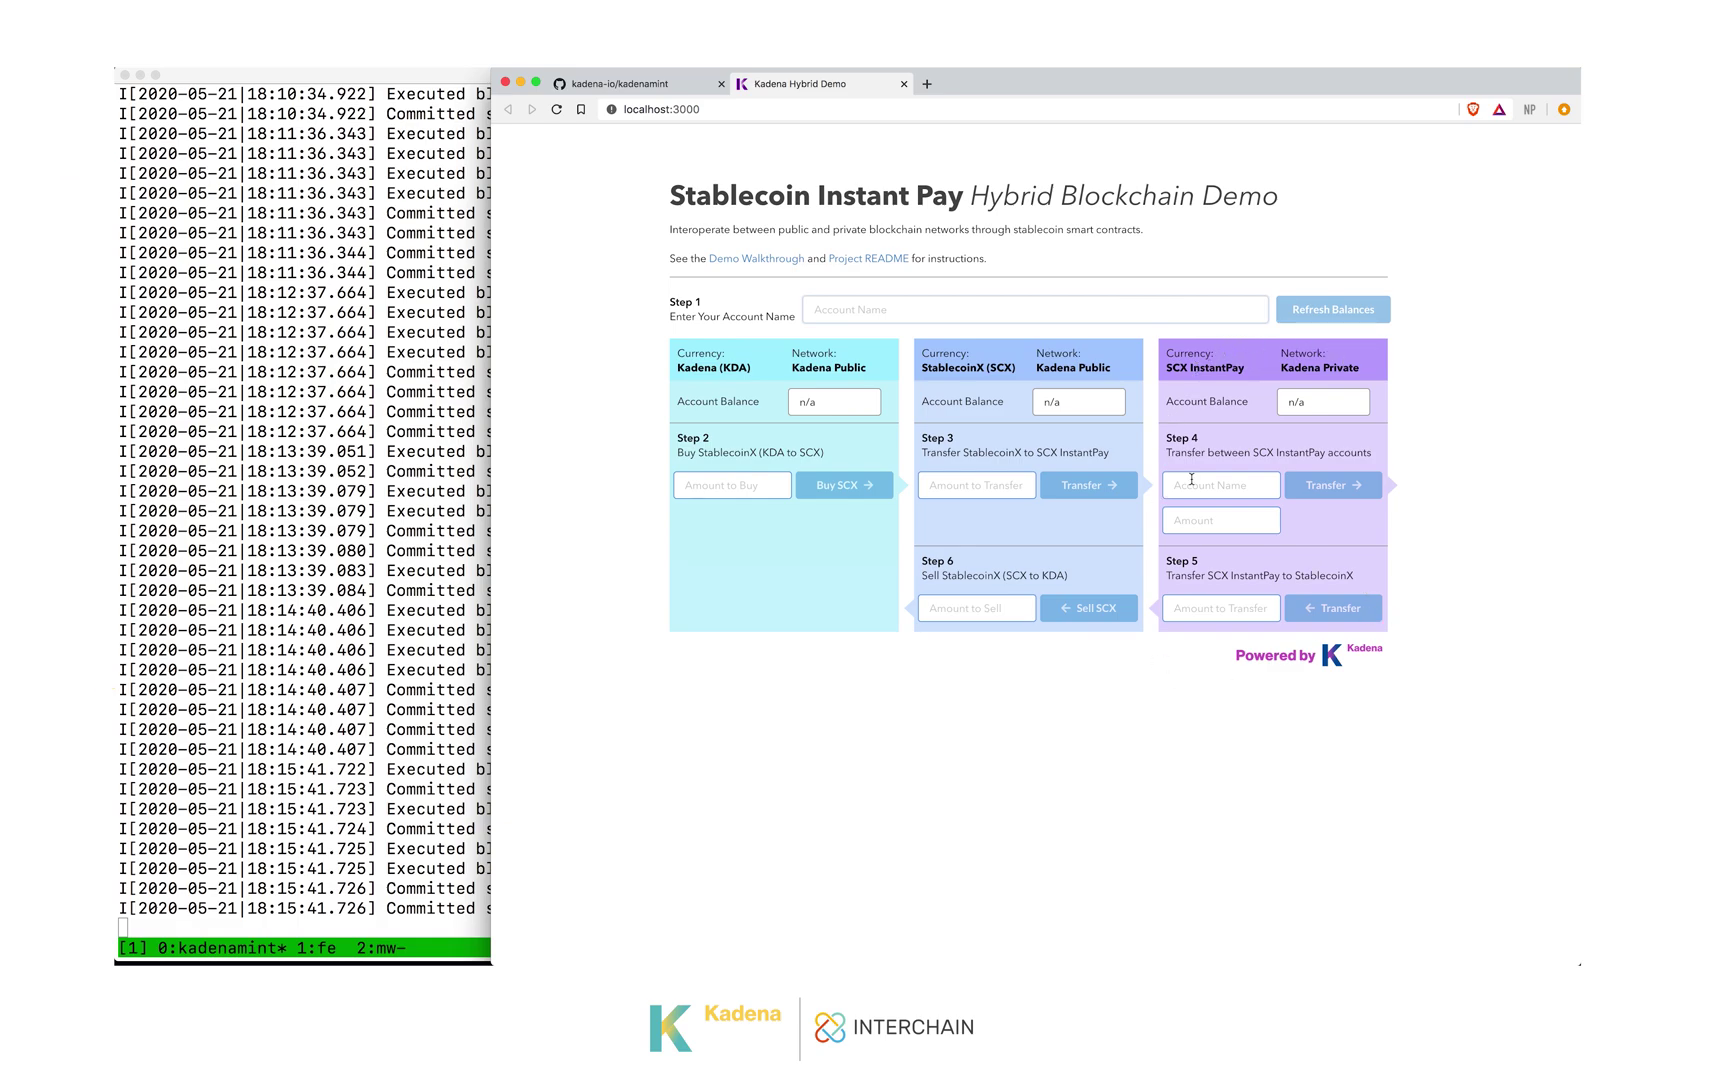
# - Enter the demo account name and load its balances, showing 100 KDA
pyautogui.click(829, 317)
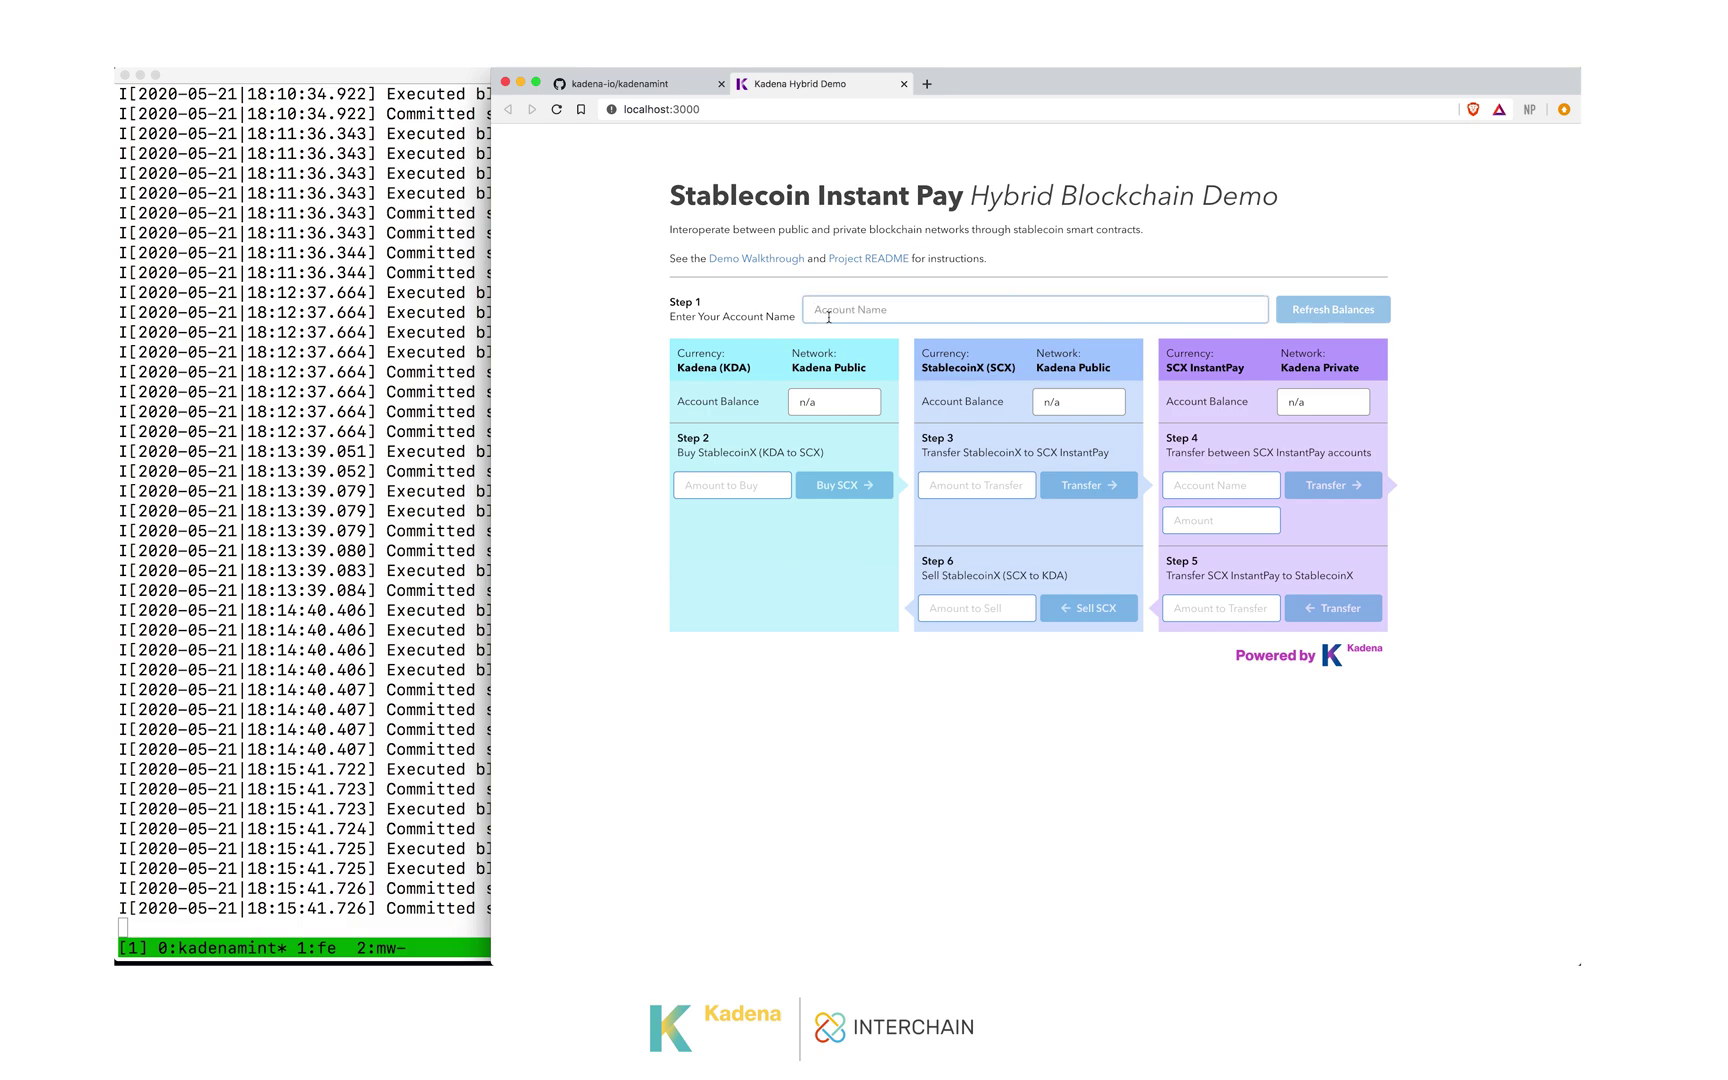
pyautogui.write('alice')
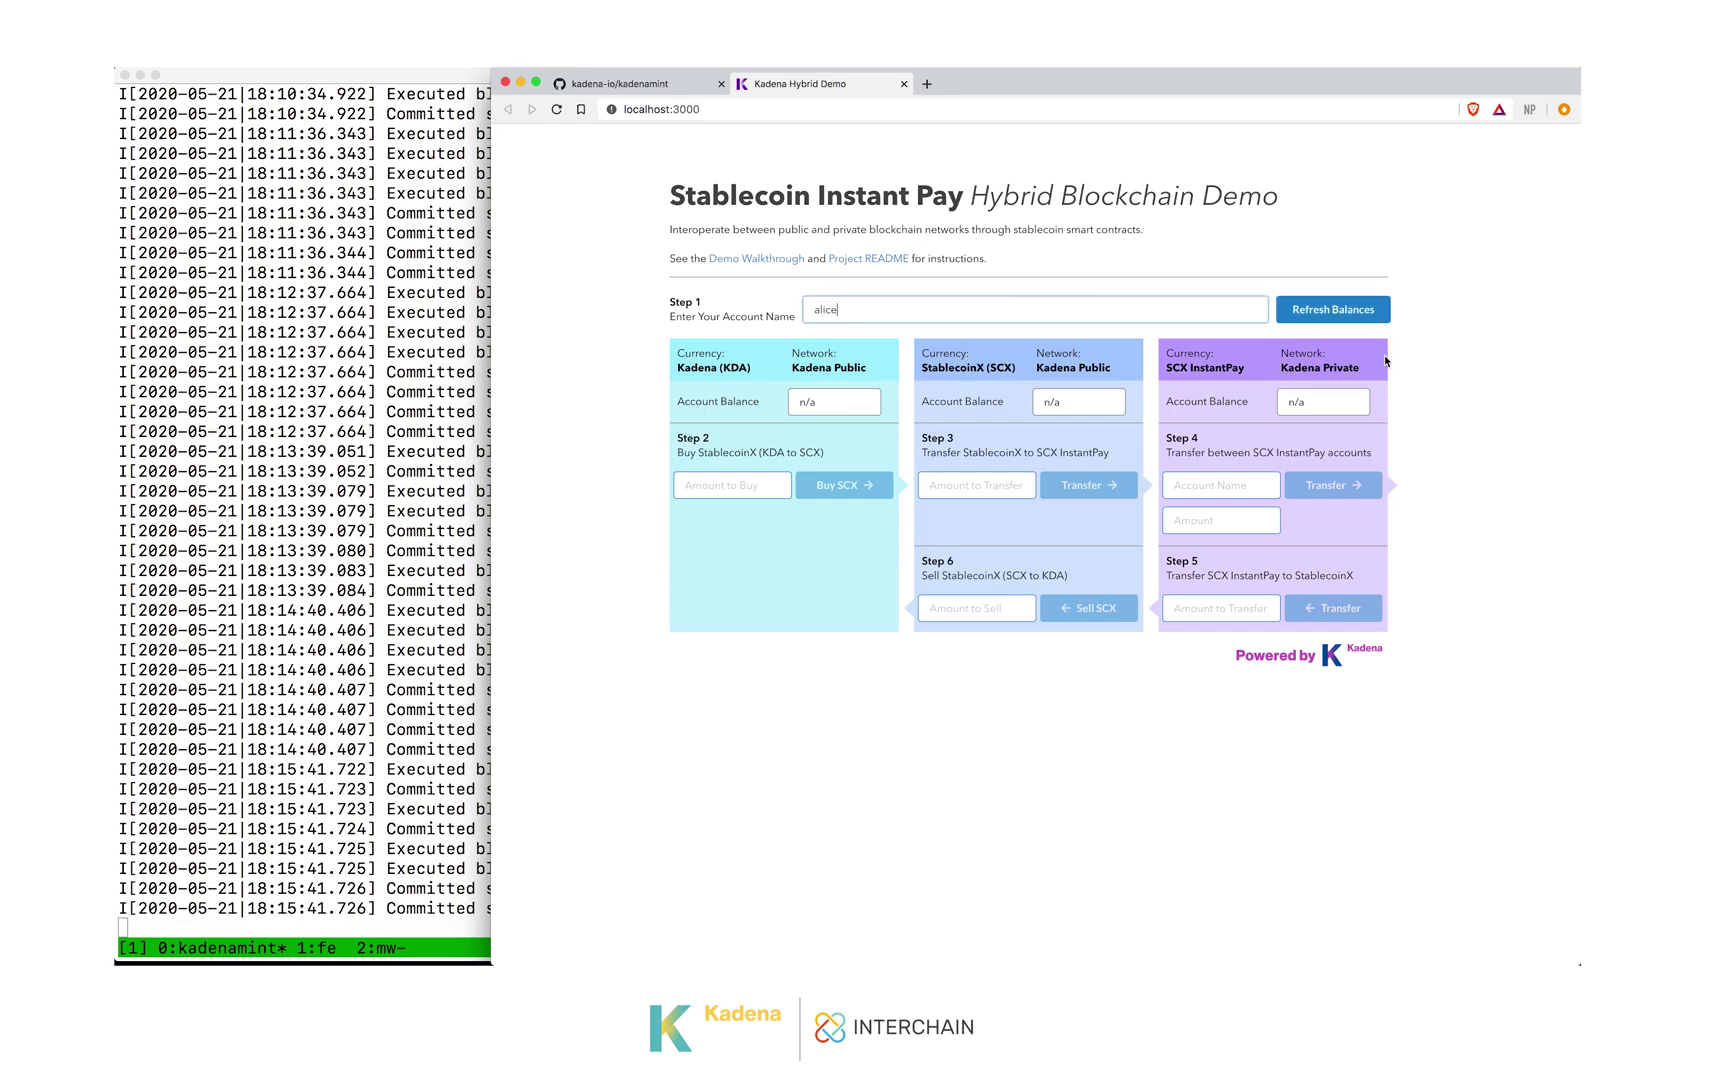
pyautogui.click(1334, 311)
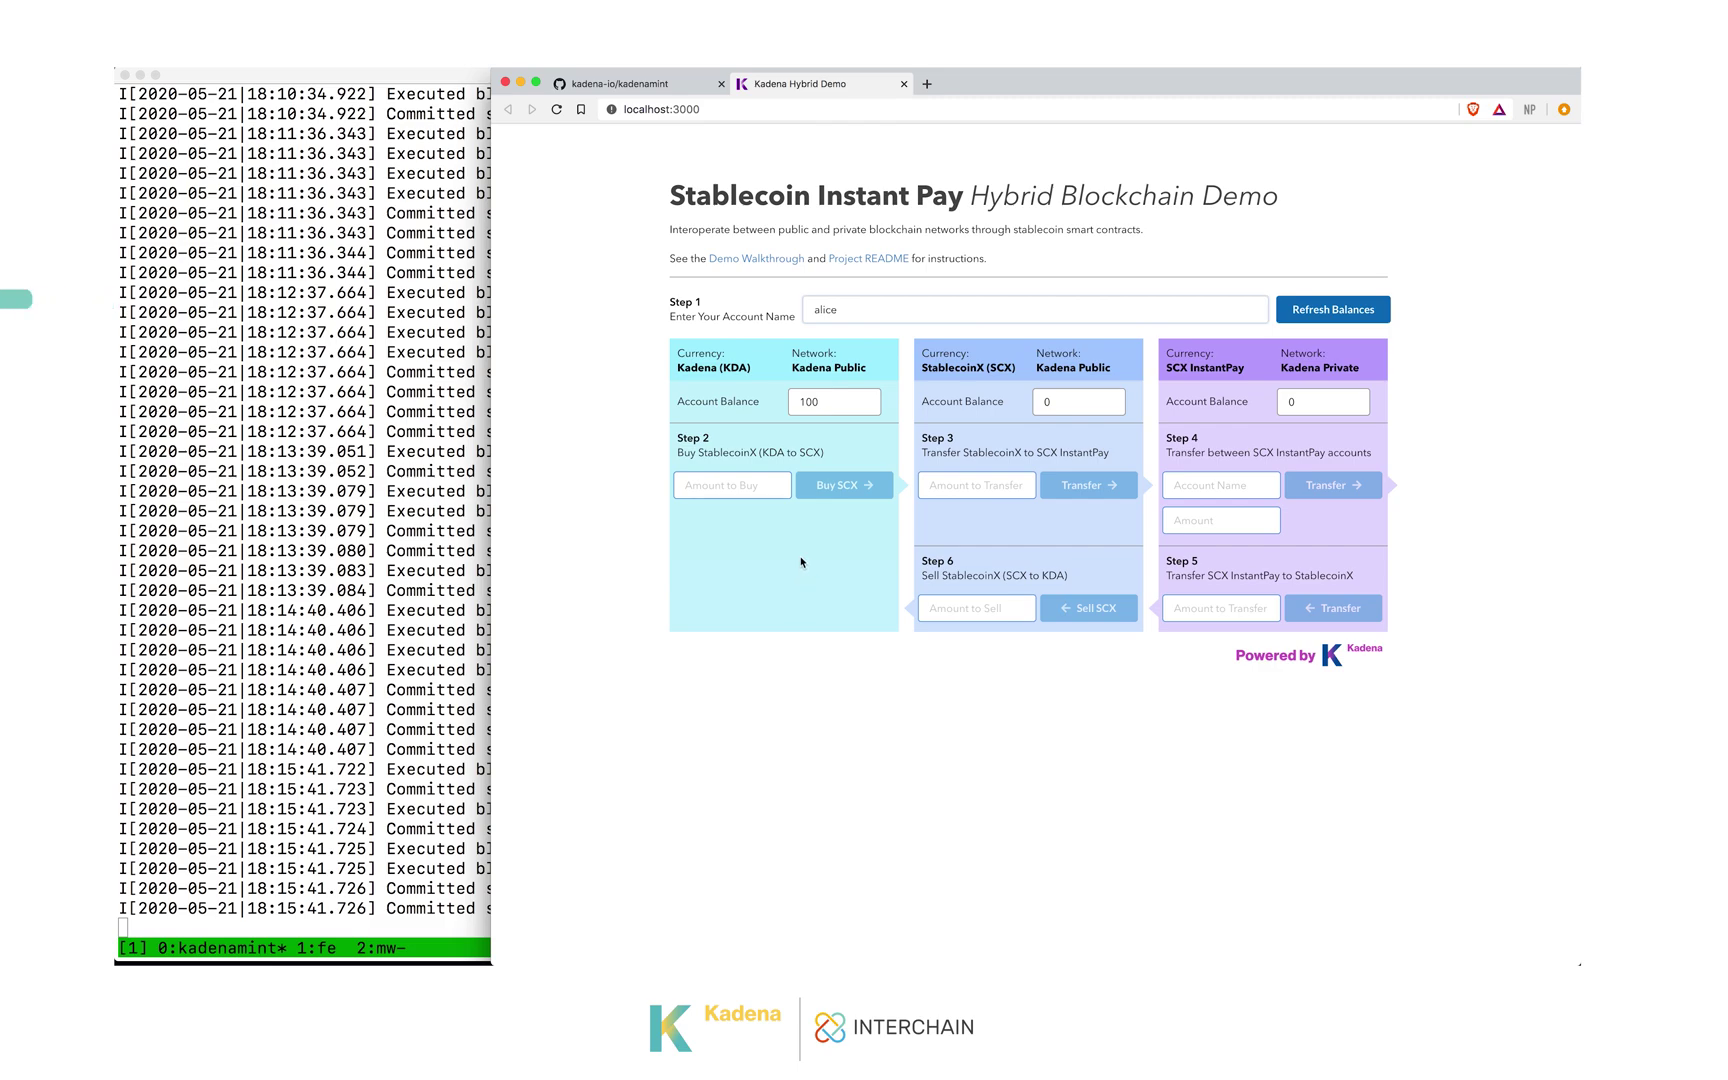
# - Request buying 20 SCX with KDA
pyautogui.click(706, 488)
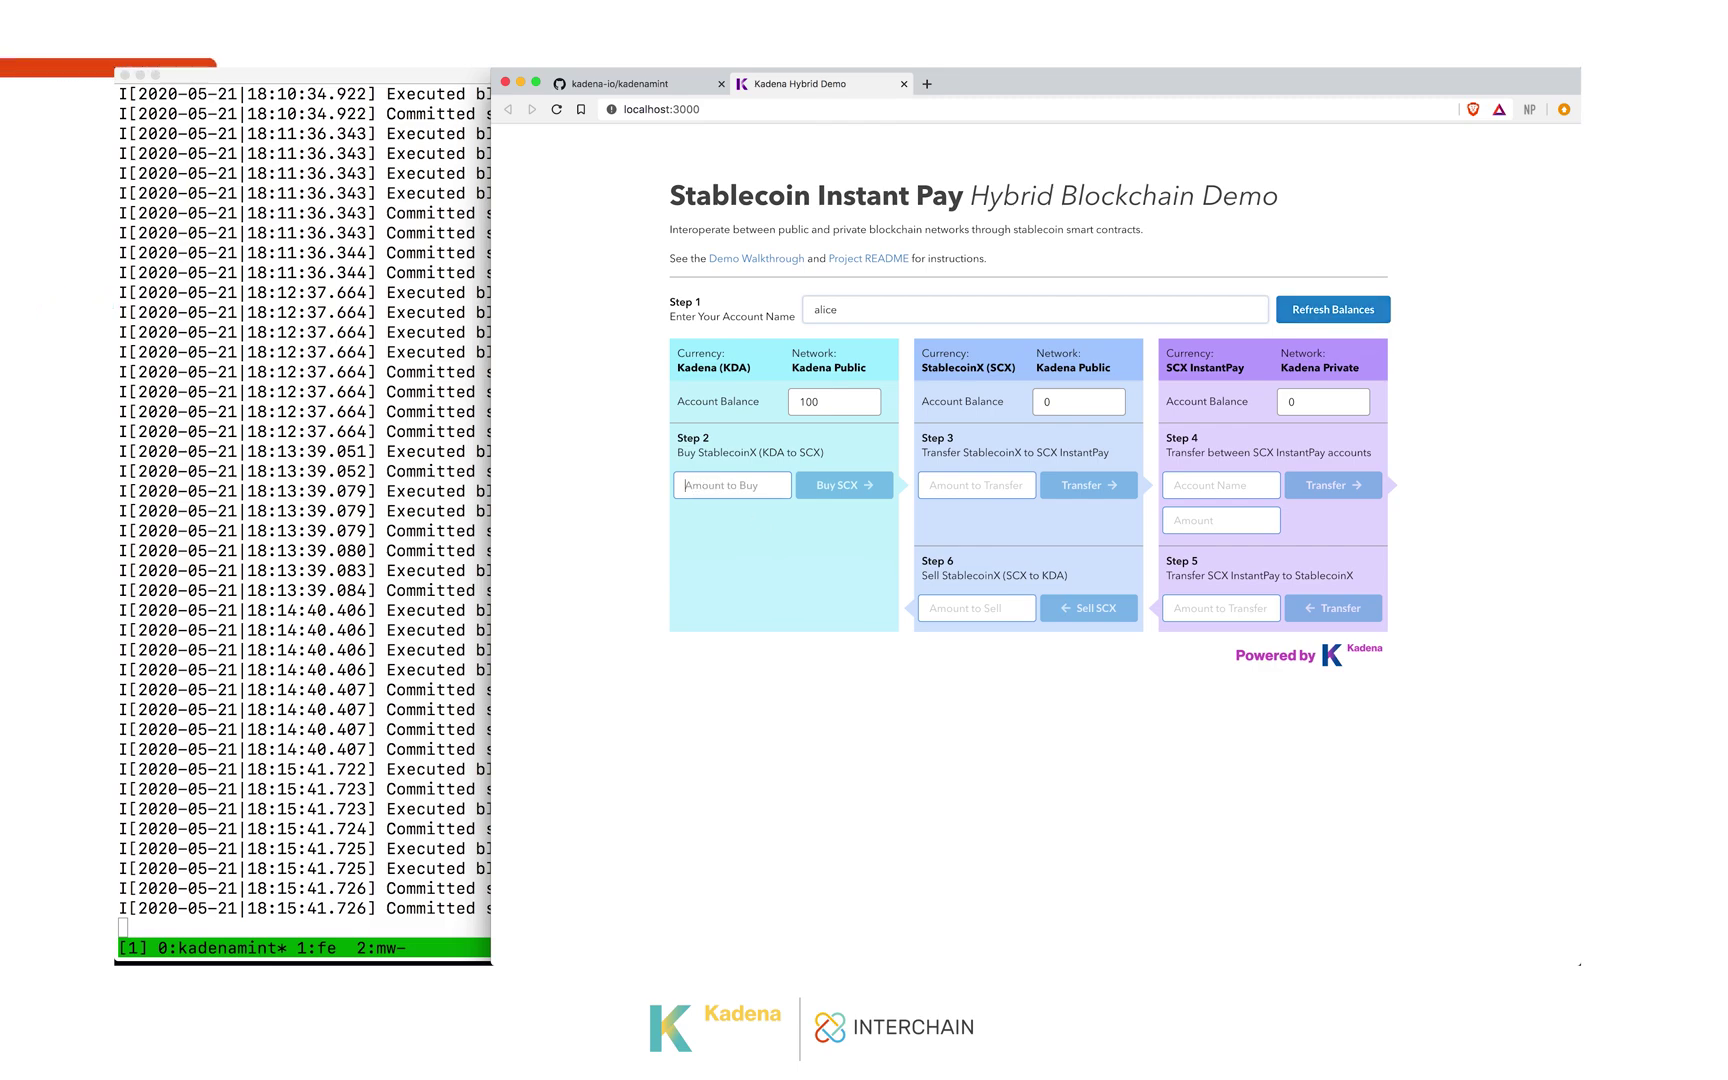
pyautogui.write('20')
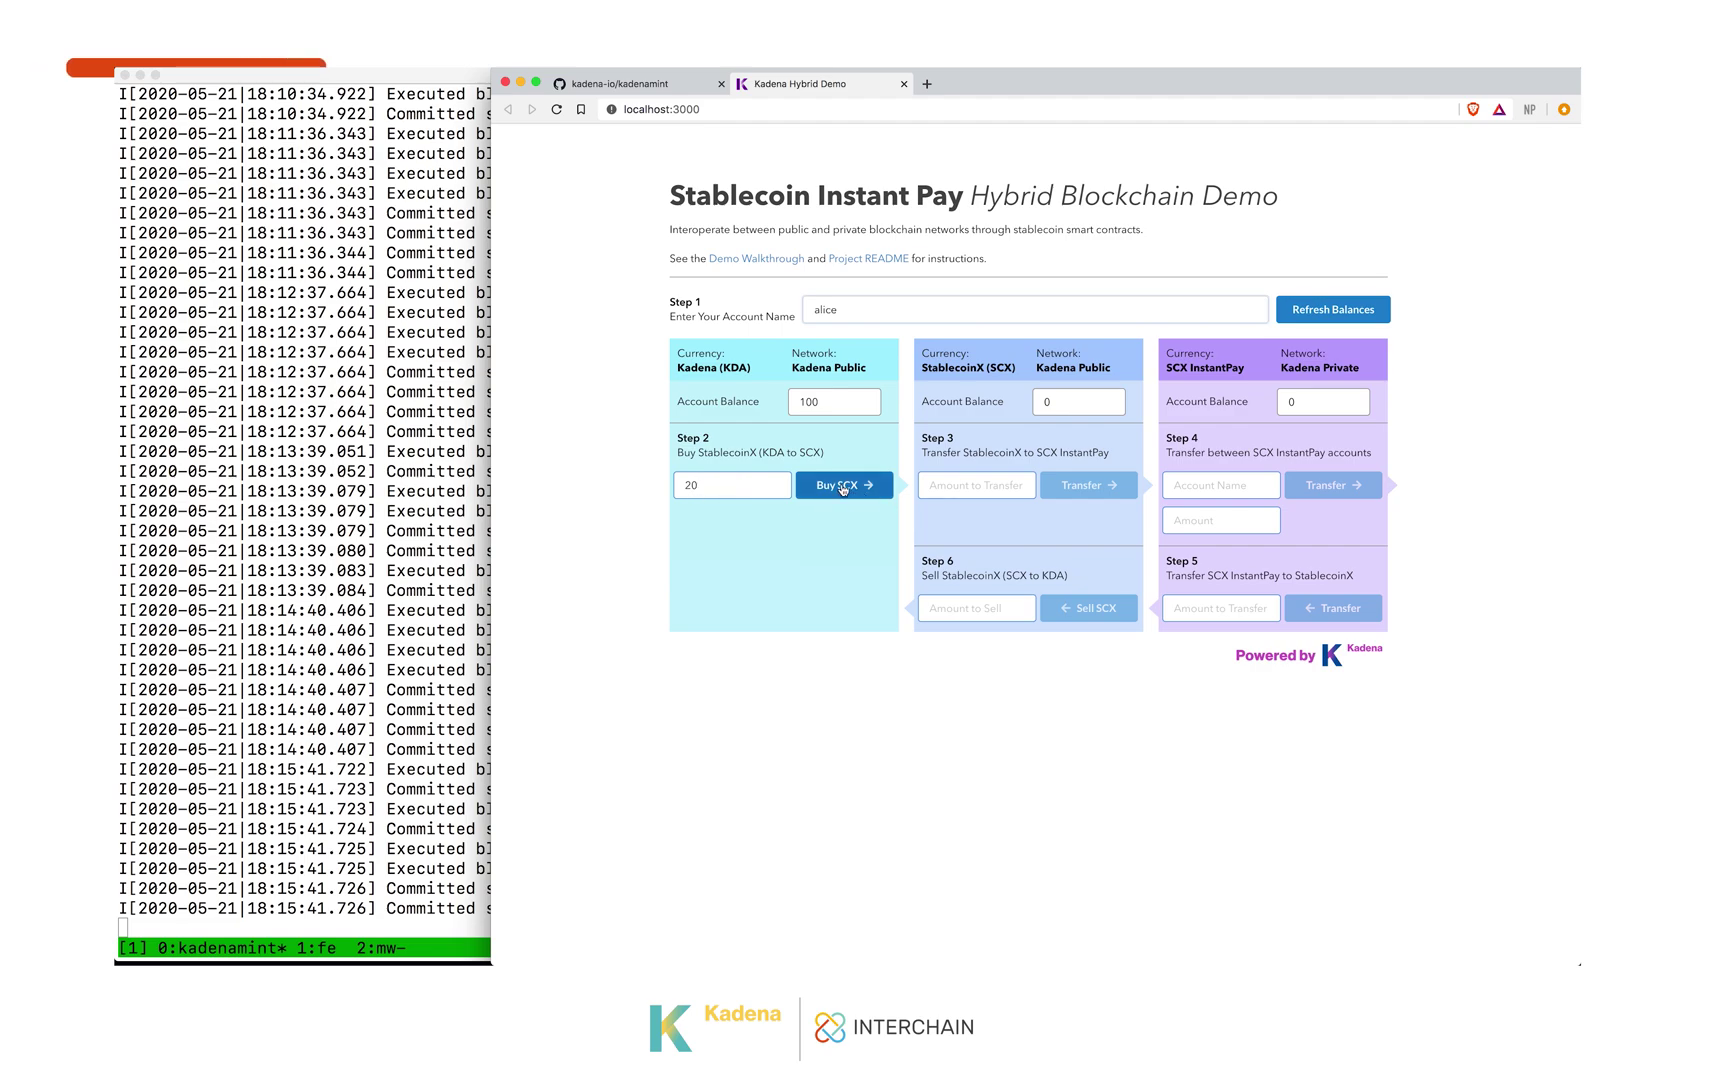
pyautogui.click(842, 487)
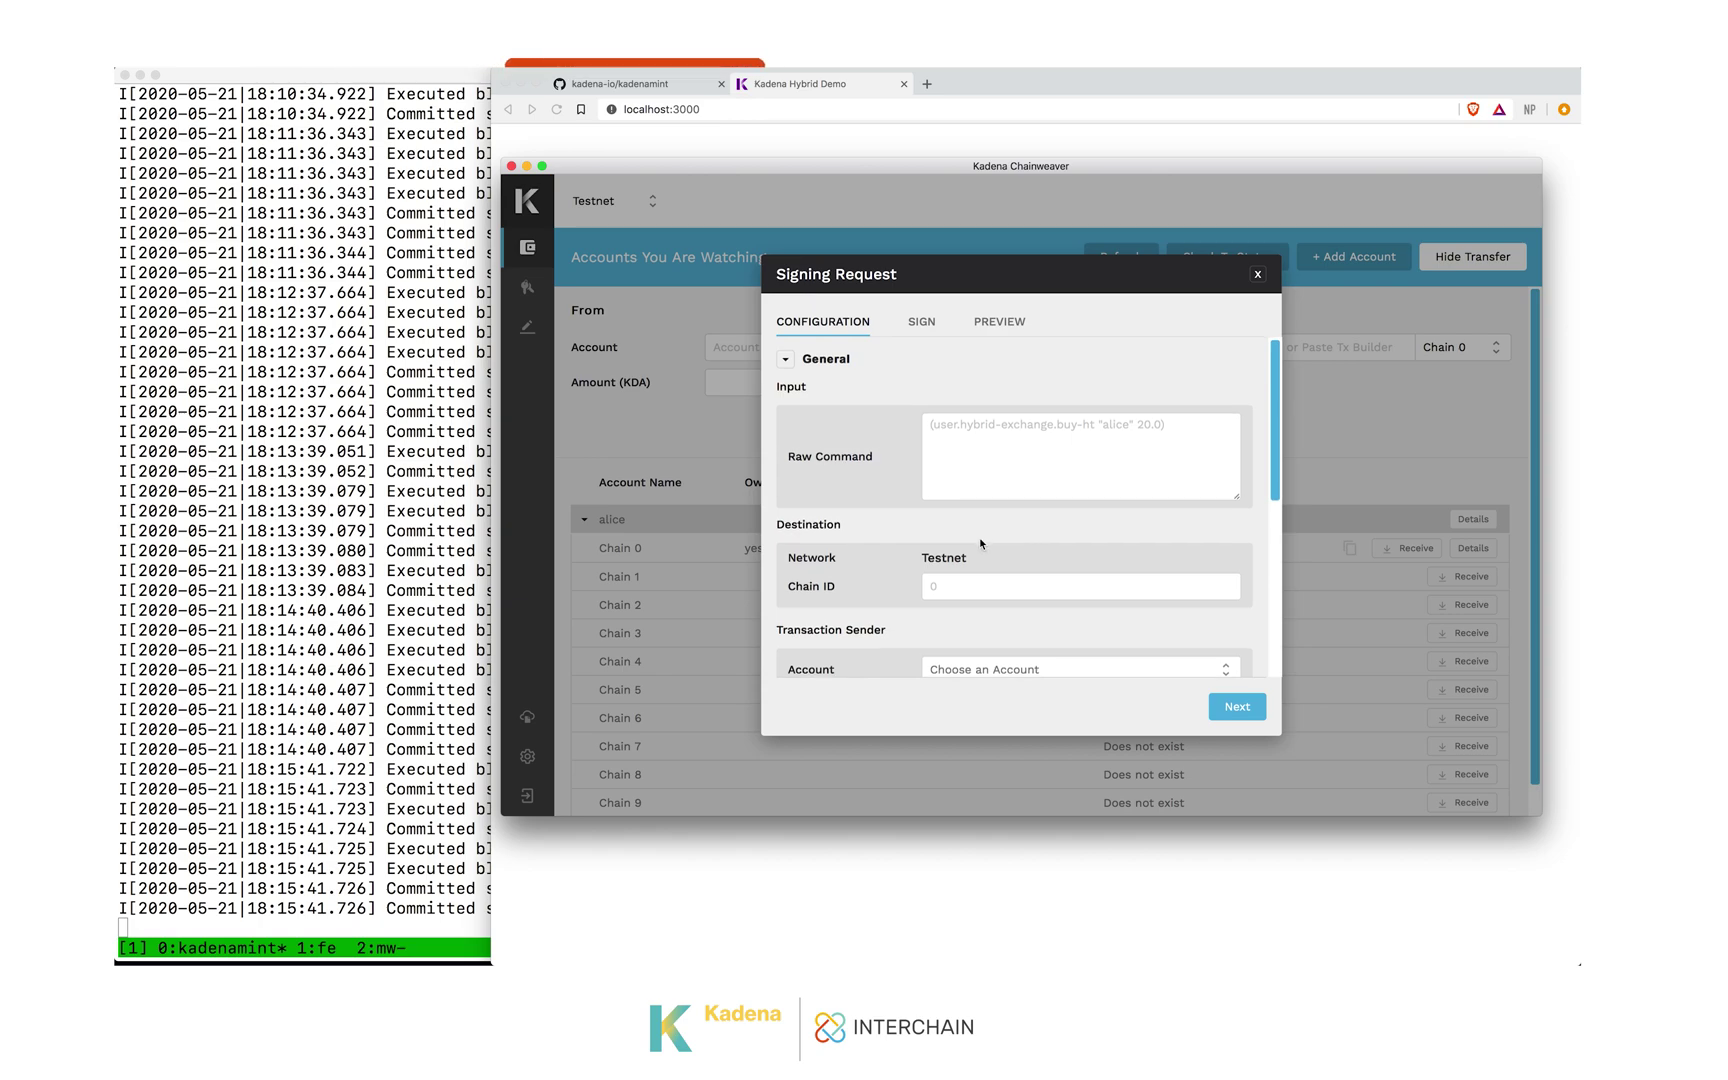
# - Set the demo account as the sender of the 20 SCX purchase
pyautogui.scroll(-3, 979, 541)
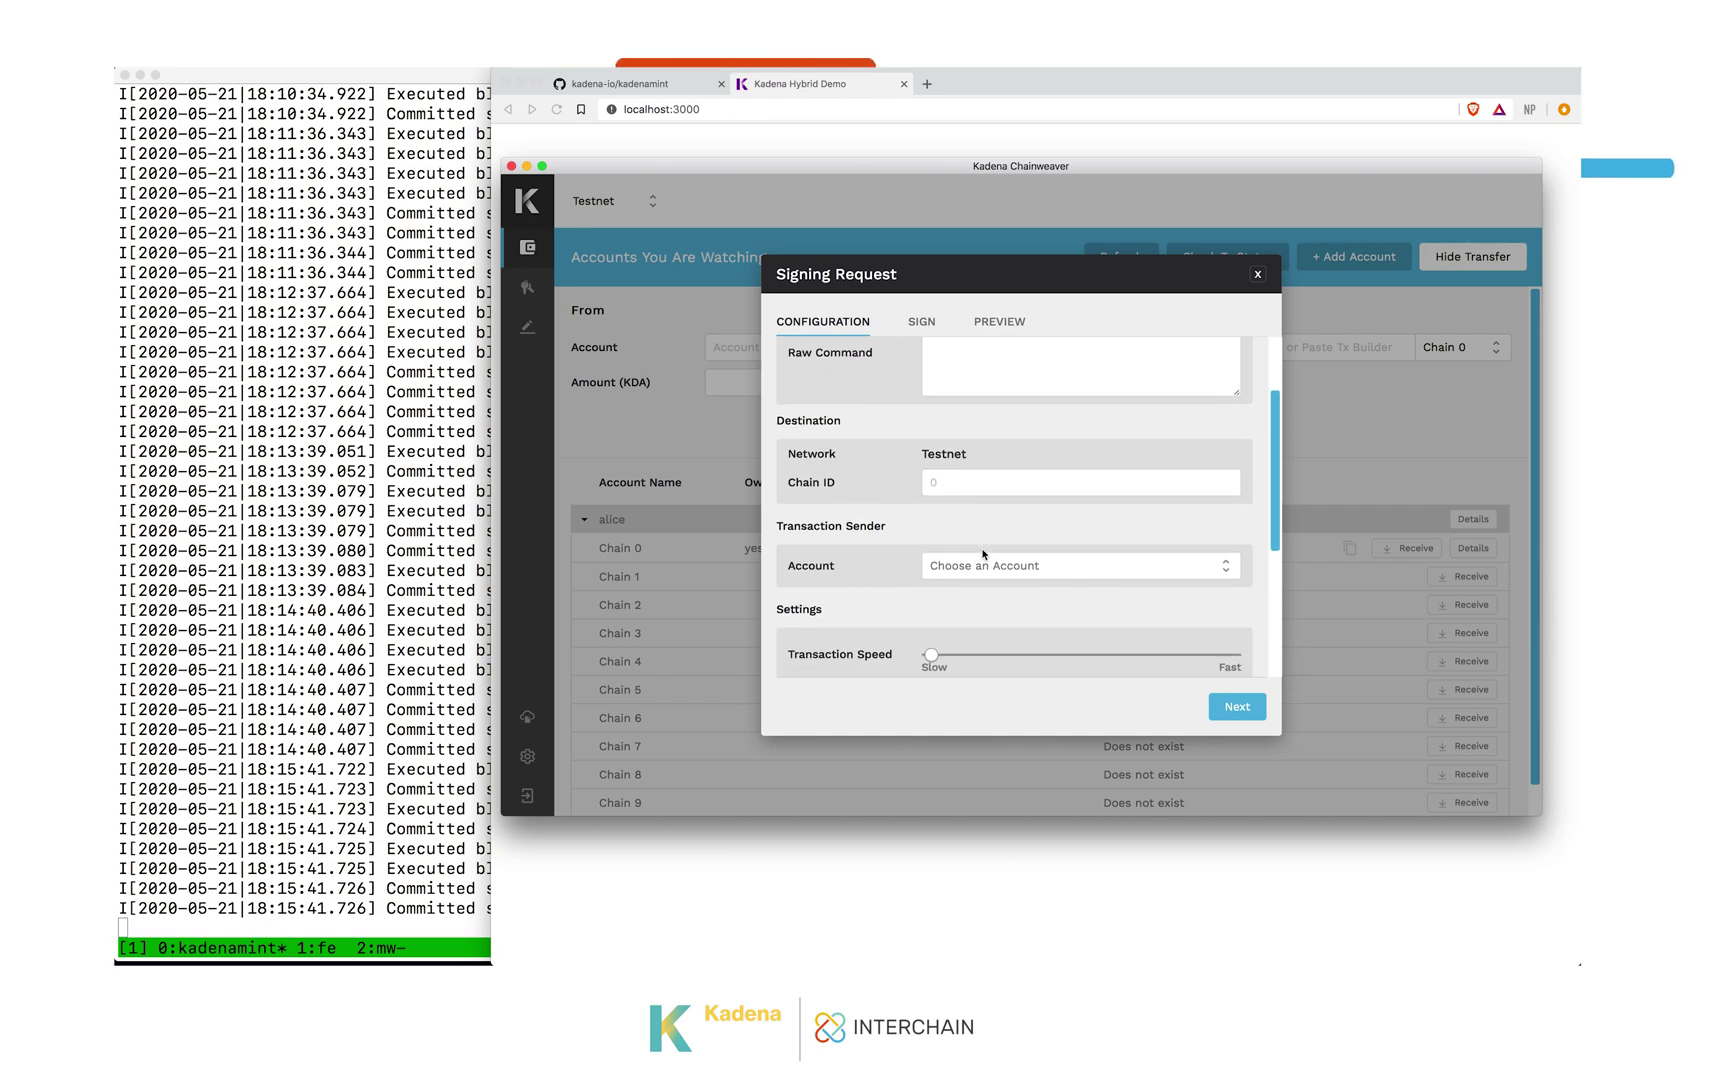
pyautogui.click(992, 566)
pyautogui.click(943, 582)
pyautogui.click(1239, 713)
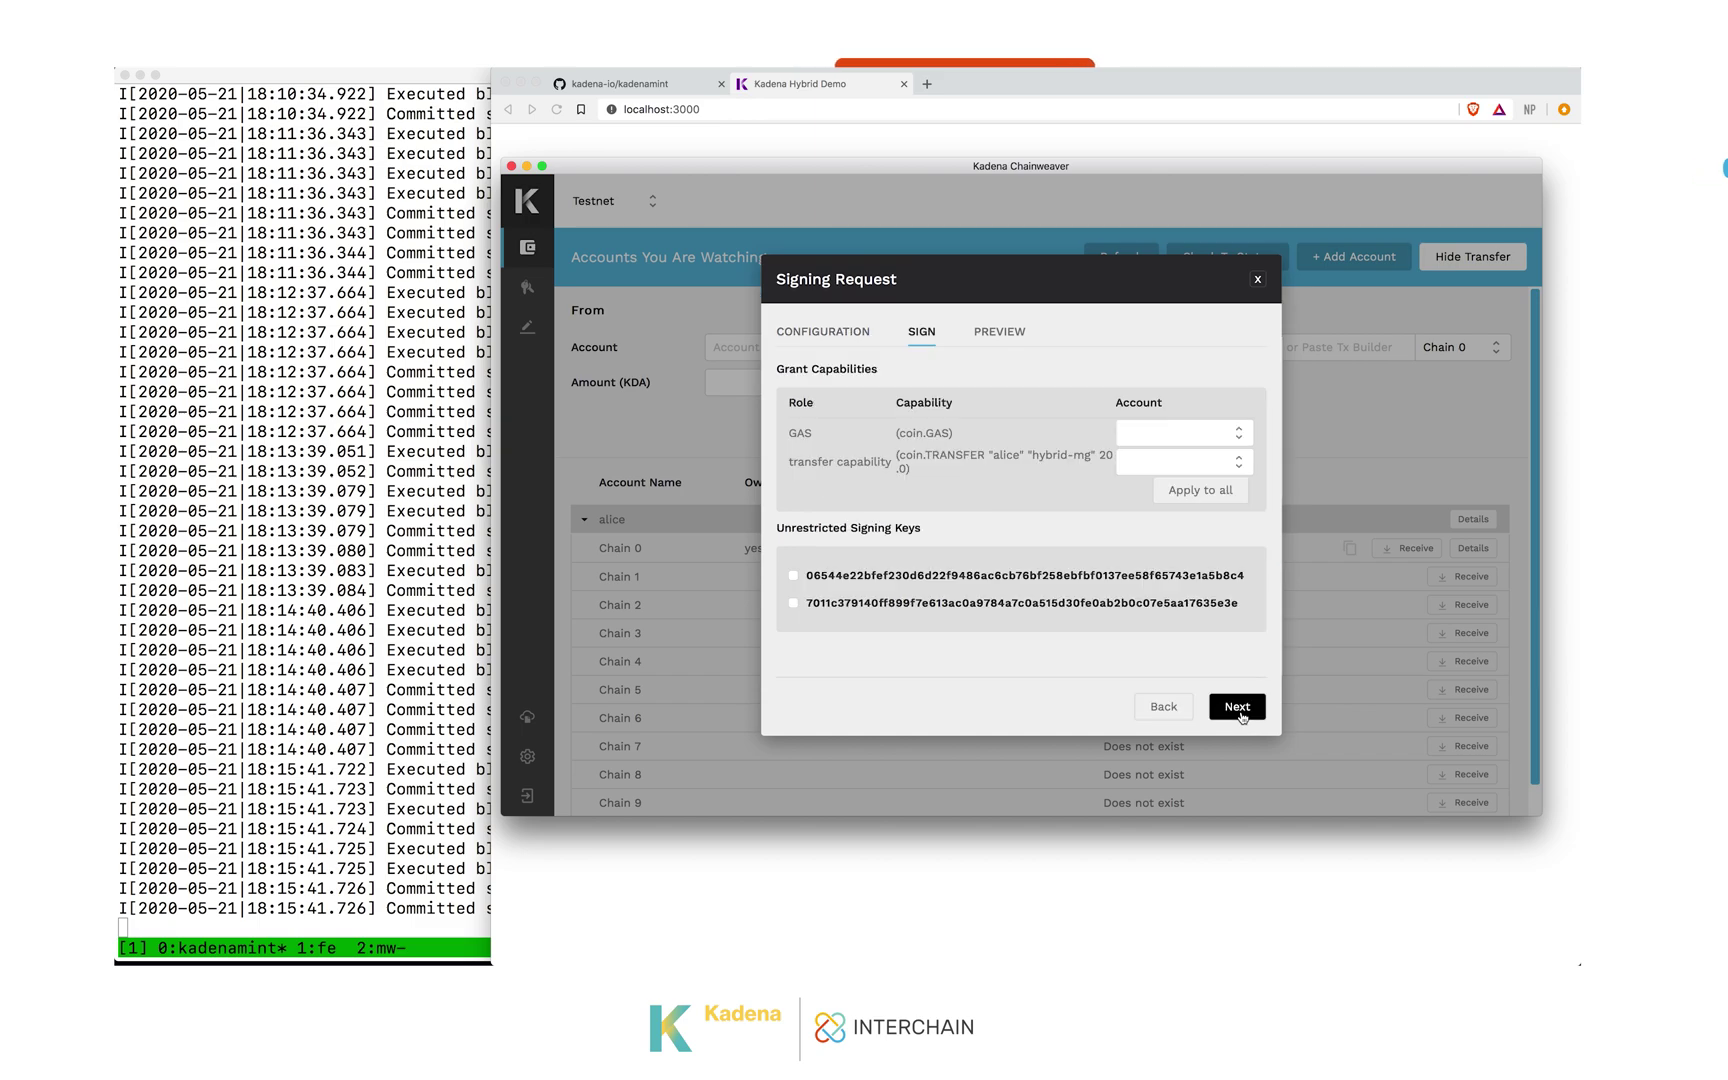
# - Sign every capability with the second 7011c… key and submit the purchase
pyautogui.click(1175, 433)
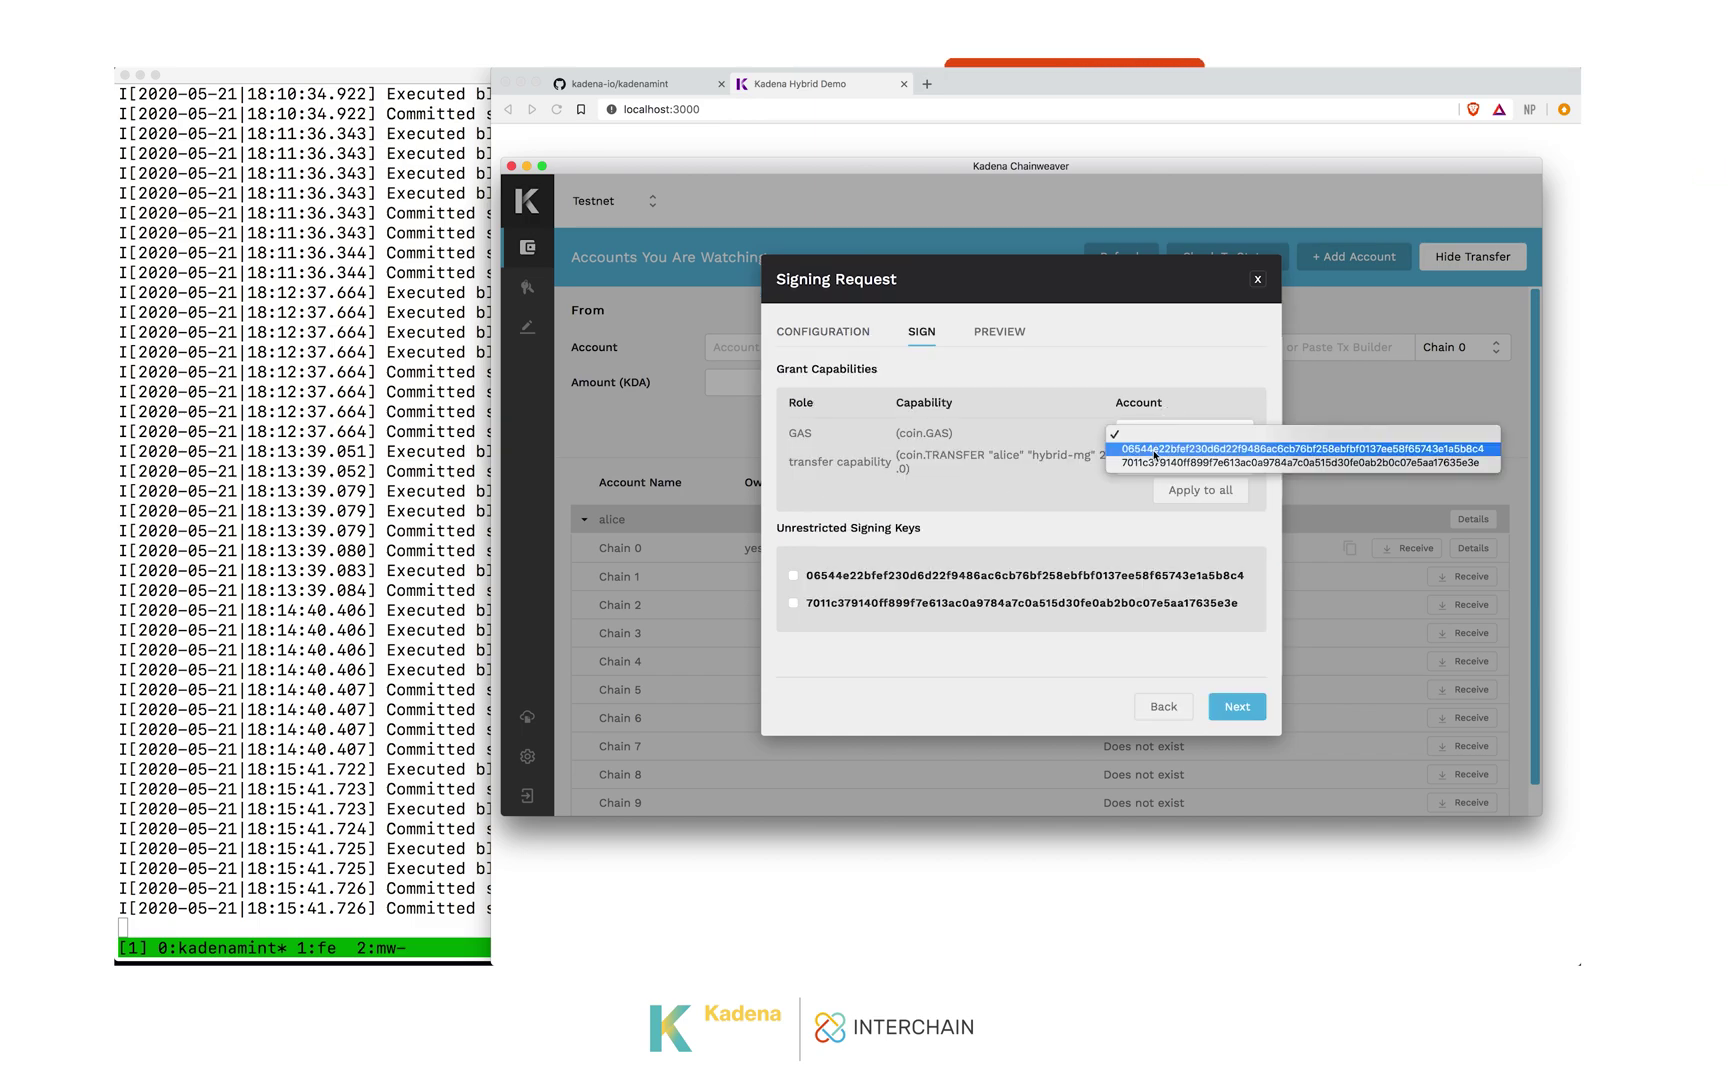
pyautogui.click(1162, 462)
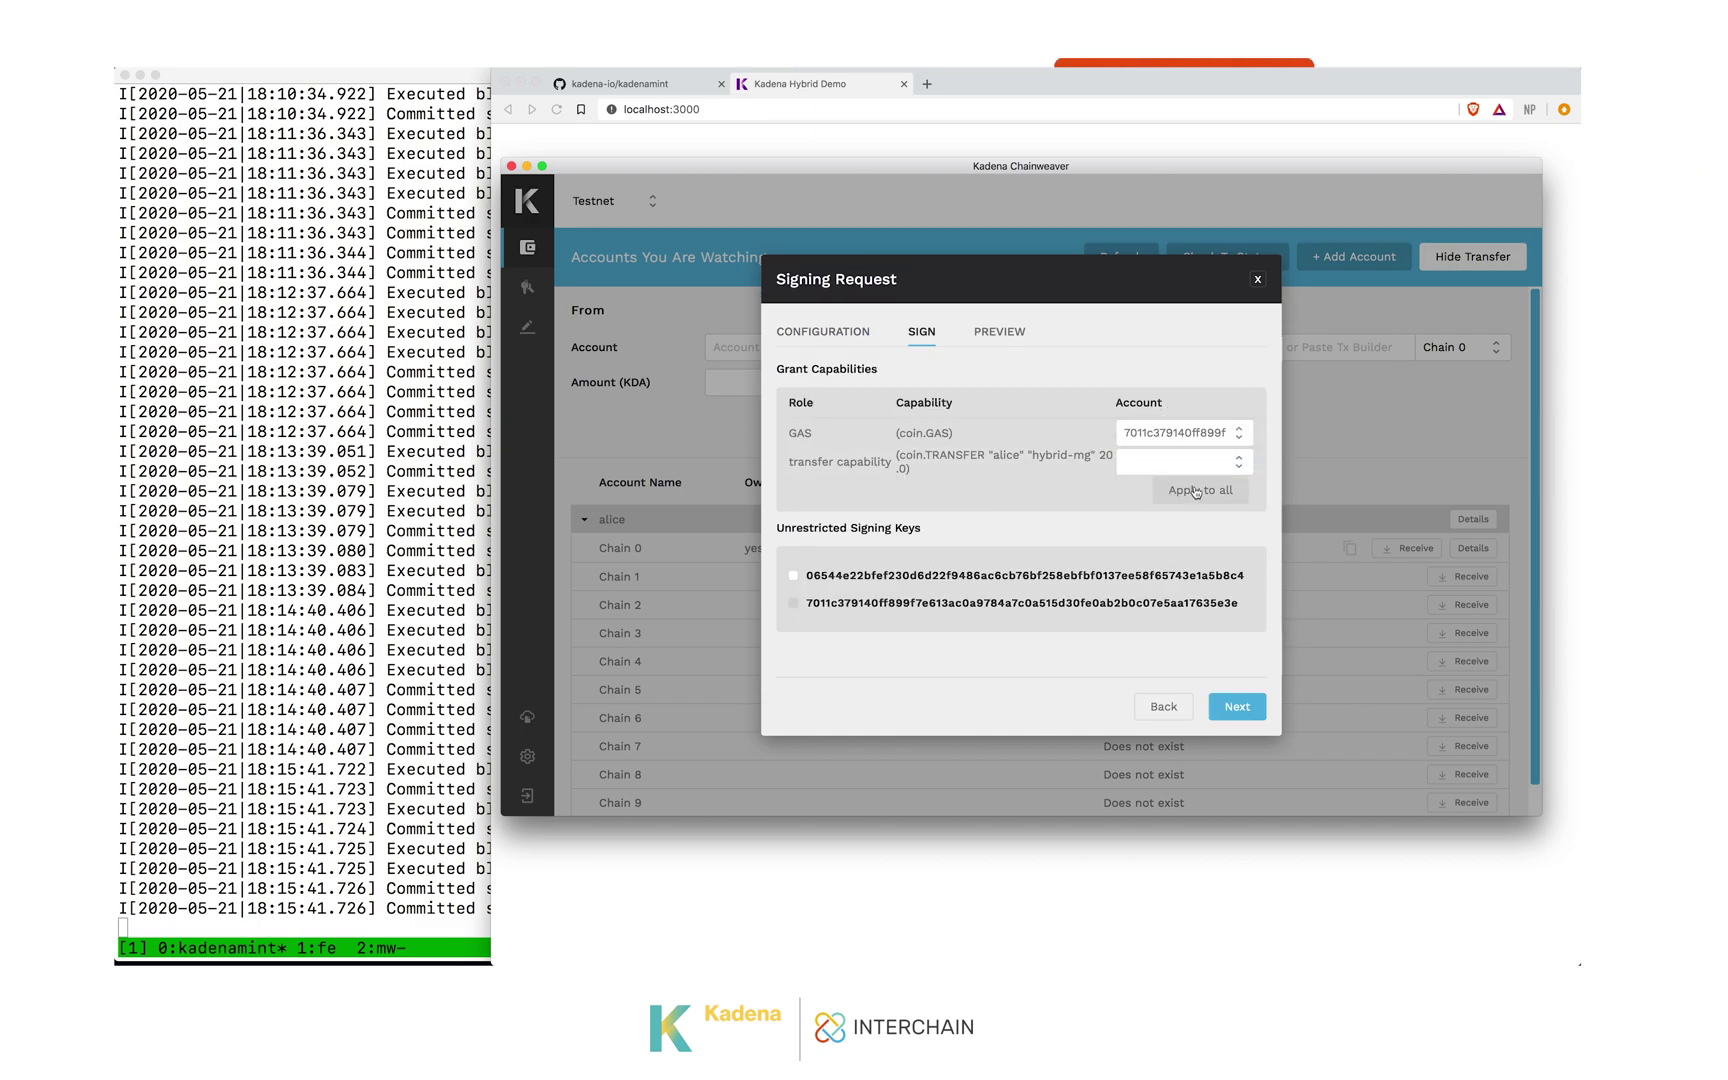
pyautogui.click(1160, 489)
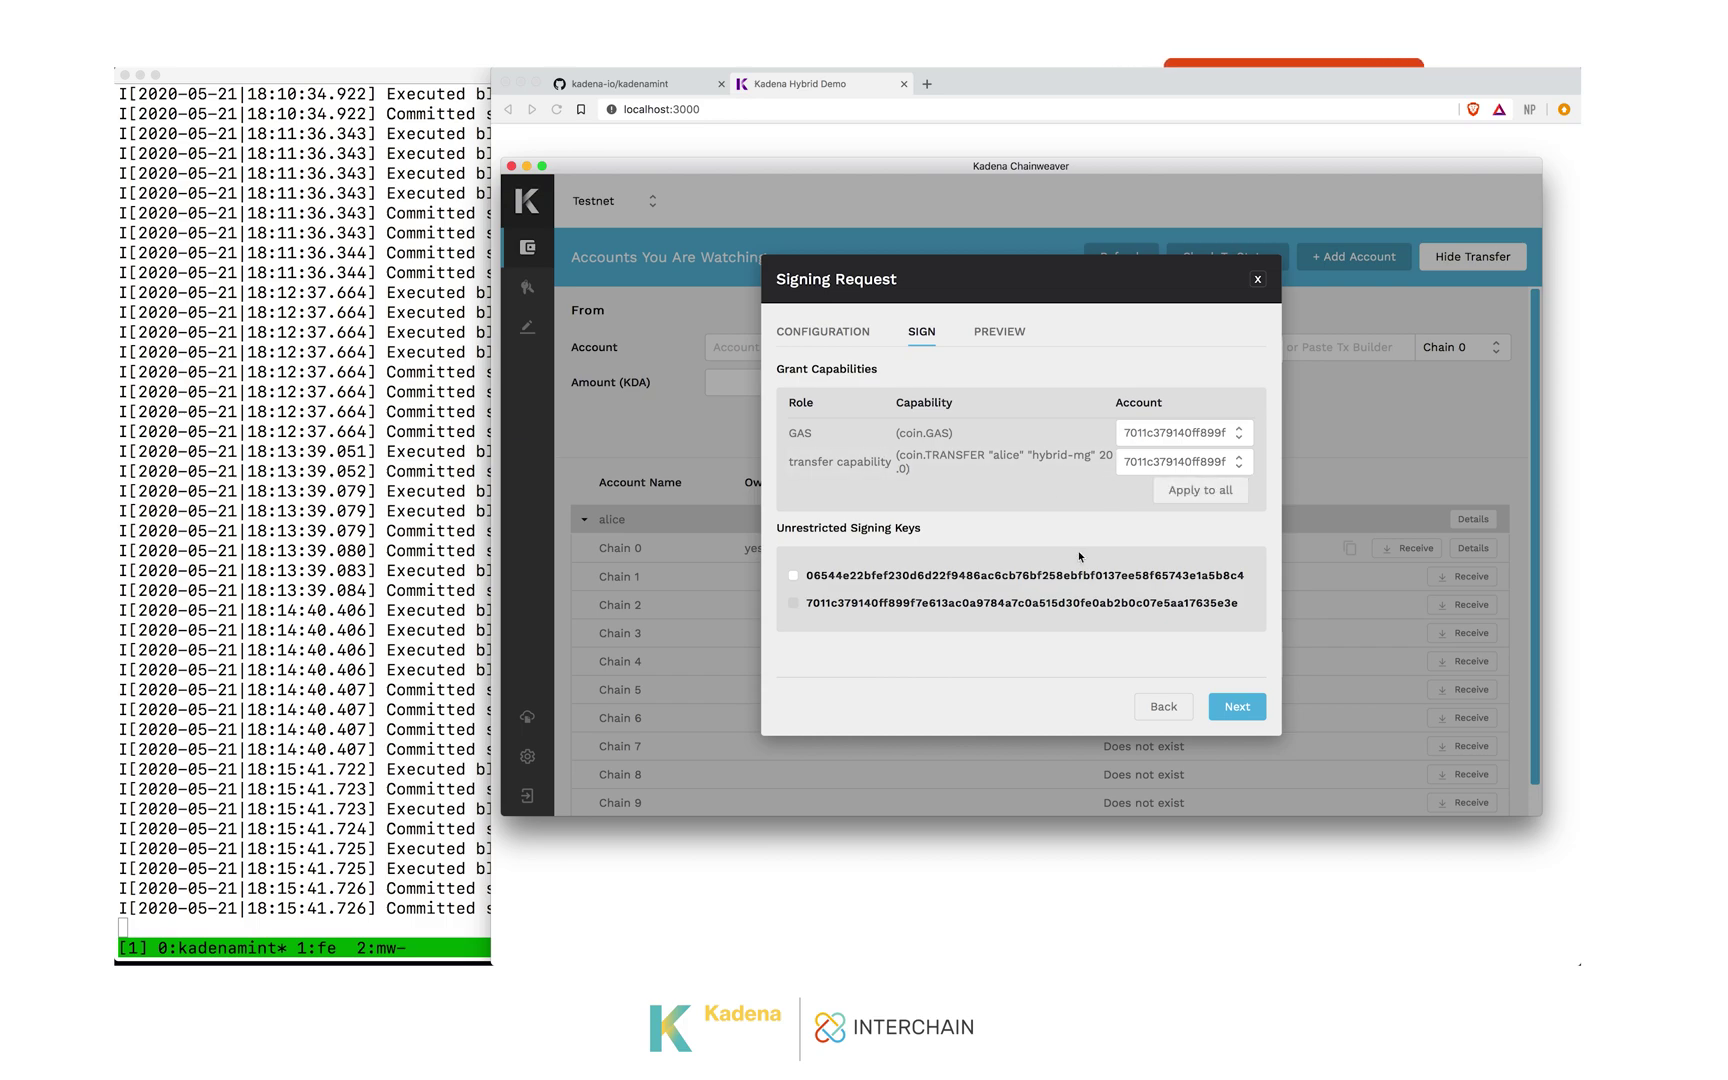
pyautogui.click(1237, 707)
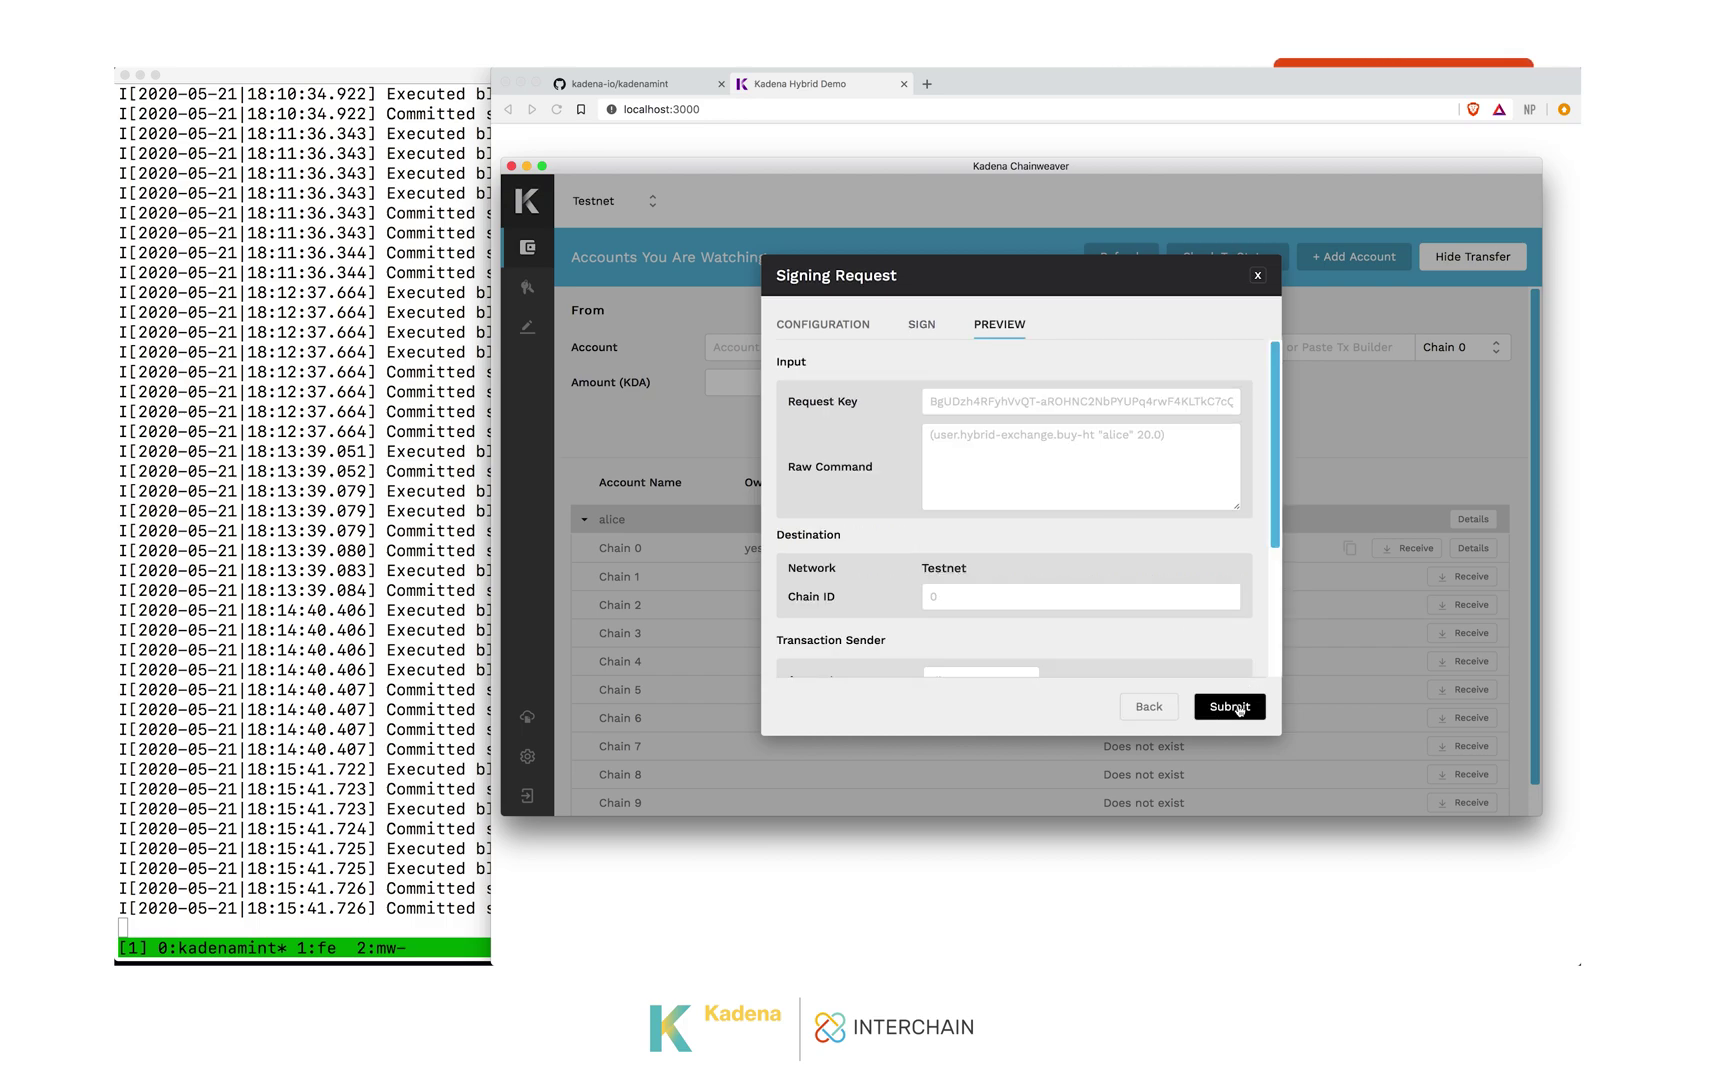
pyautogui.click(1233, 707)
pyautogui.click(543, 255)
# - Load explorer.chainweb.com/testnet in a new tab and check chain 0's latest block, 140484
pyautogui.press('super+t')
pyautogui.write('explo')
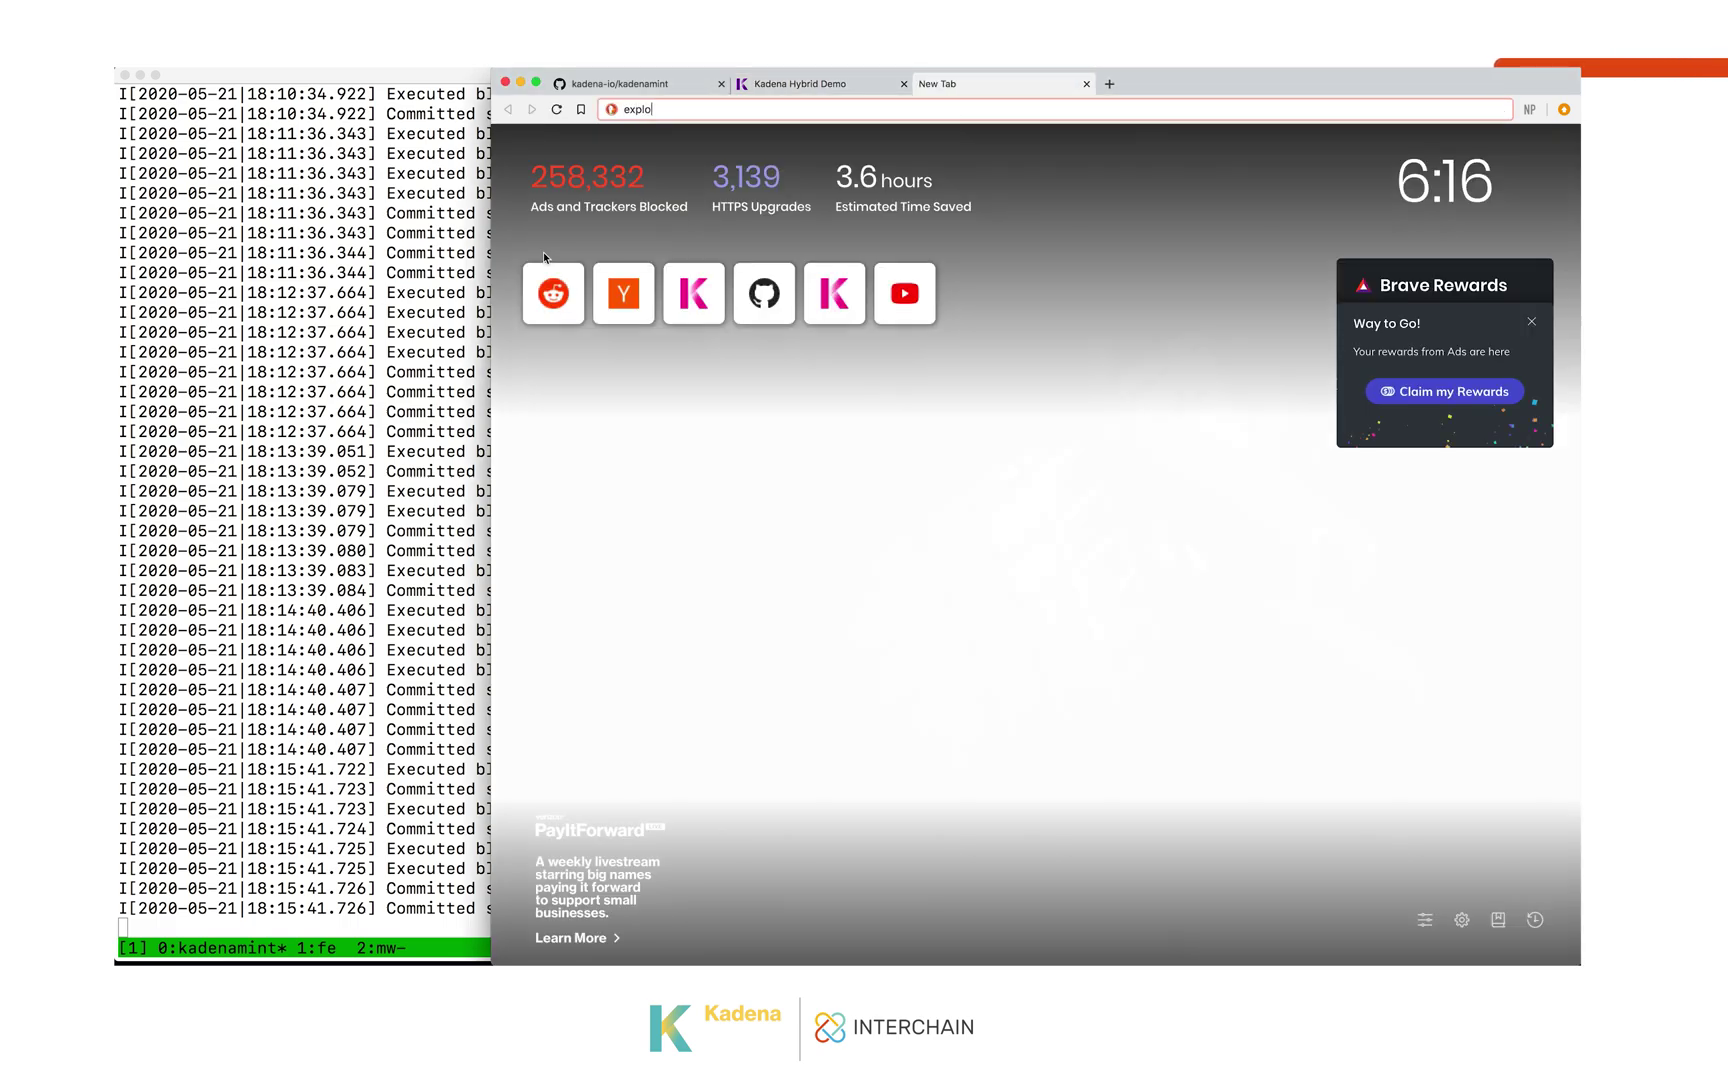
pyautogui.write('rer.chainweb.com/testnet')
pyautogui.press('Return')
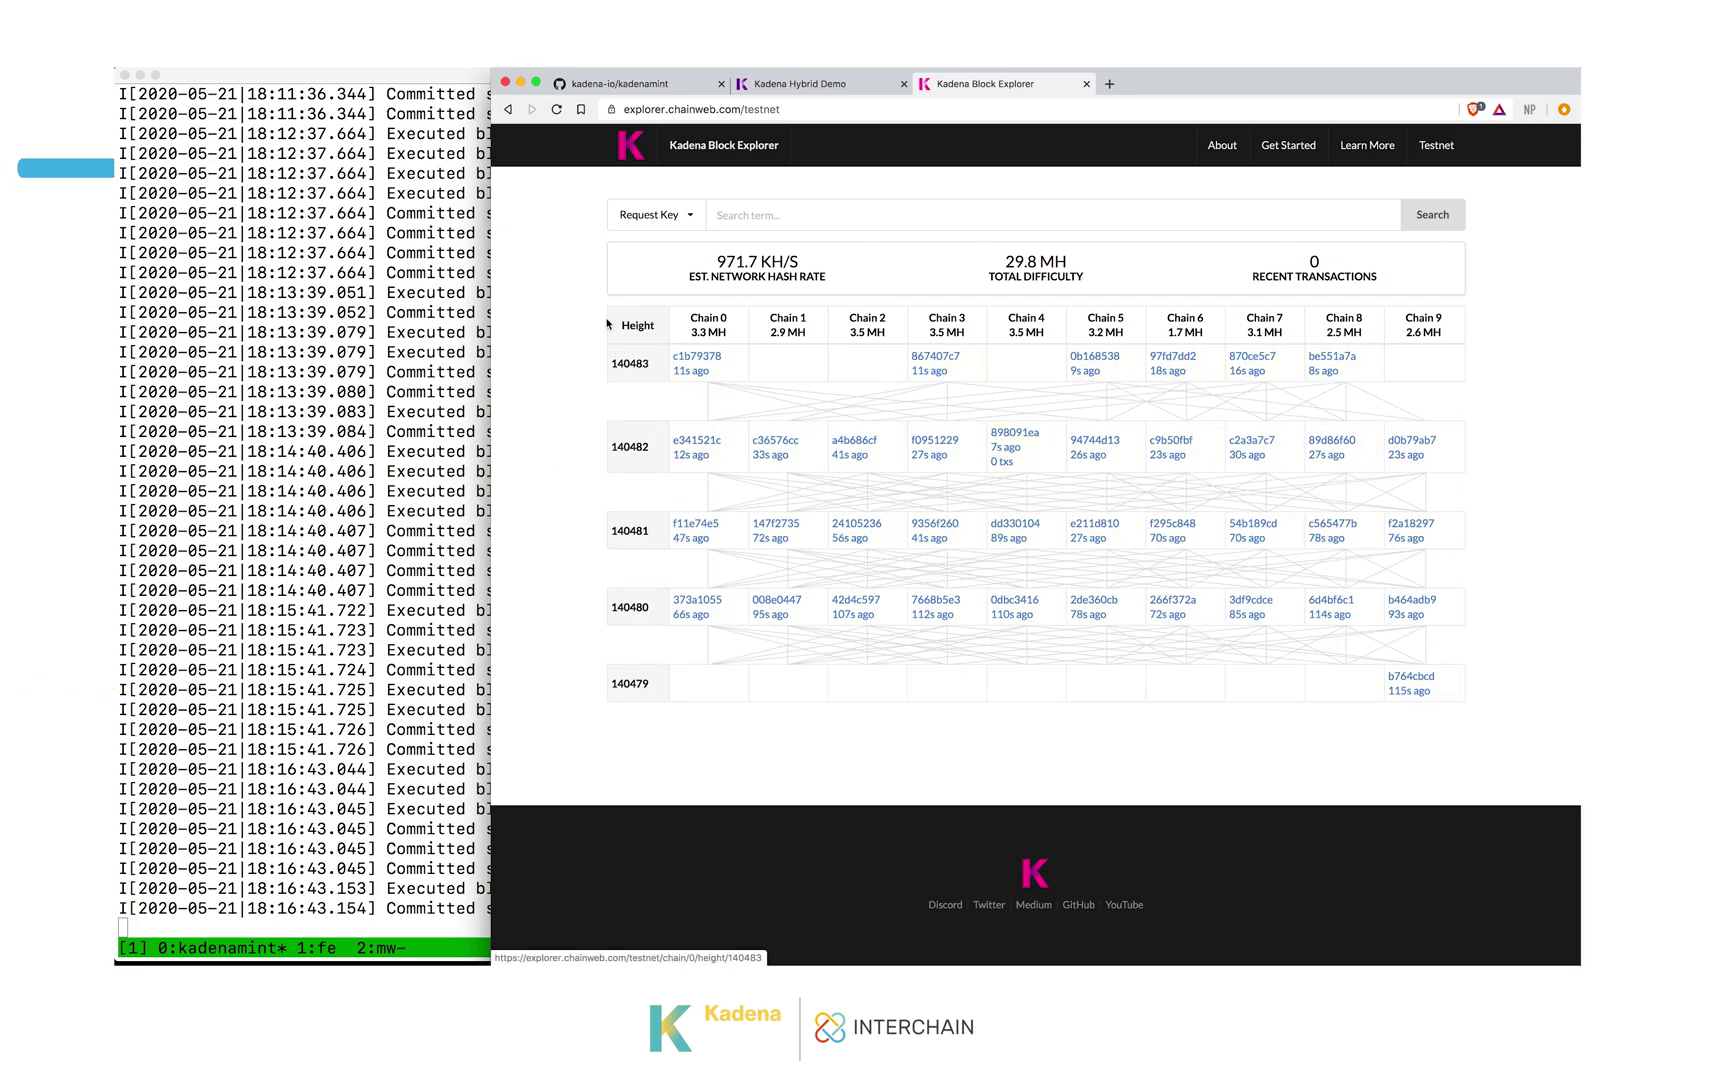
pyautogui.hotkey('ctrl', 'shift', 'Tab')
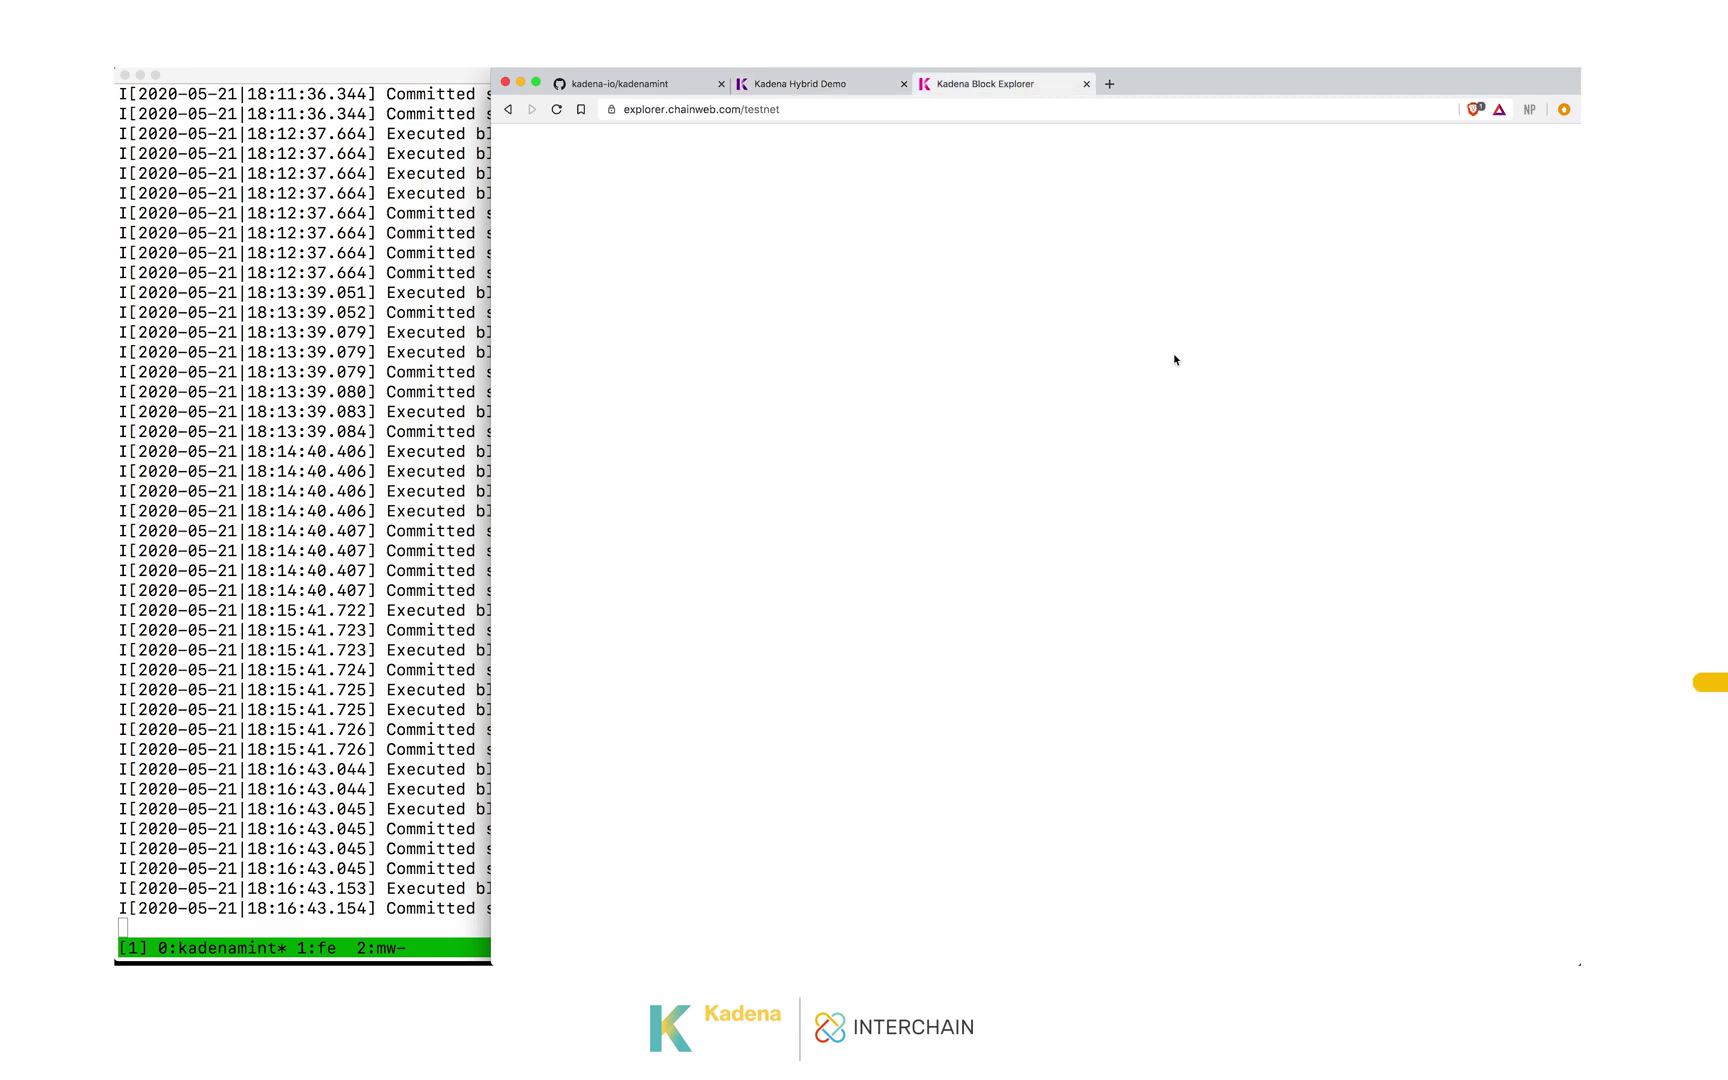
pyautogui.hotkey('ctrl', 'Tab')
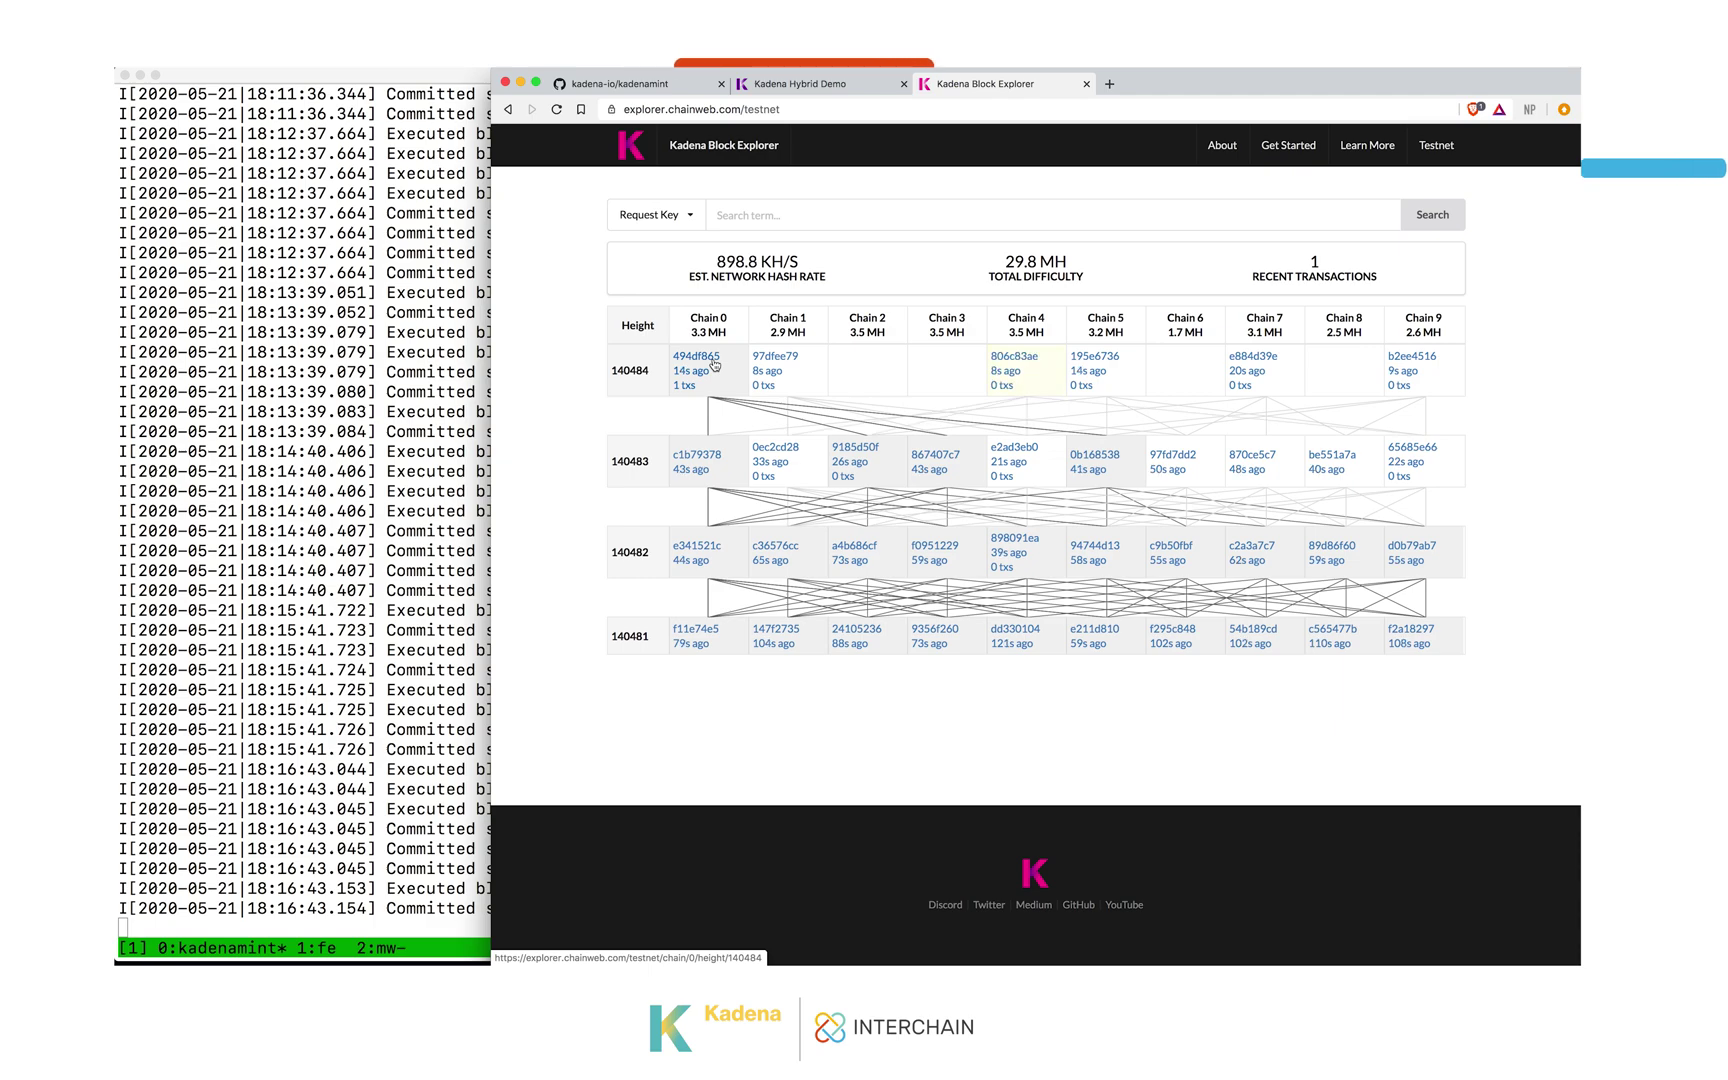
# - Refresh balances to 79.99002 KDA and 20 SCX, then request moving 10 SCX to InstantPay
pyautogui.hotkey('ctrl', 'shift', 'Tab')
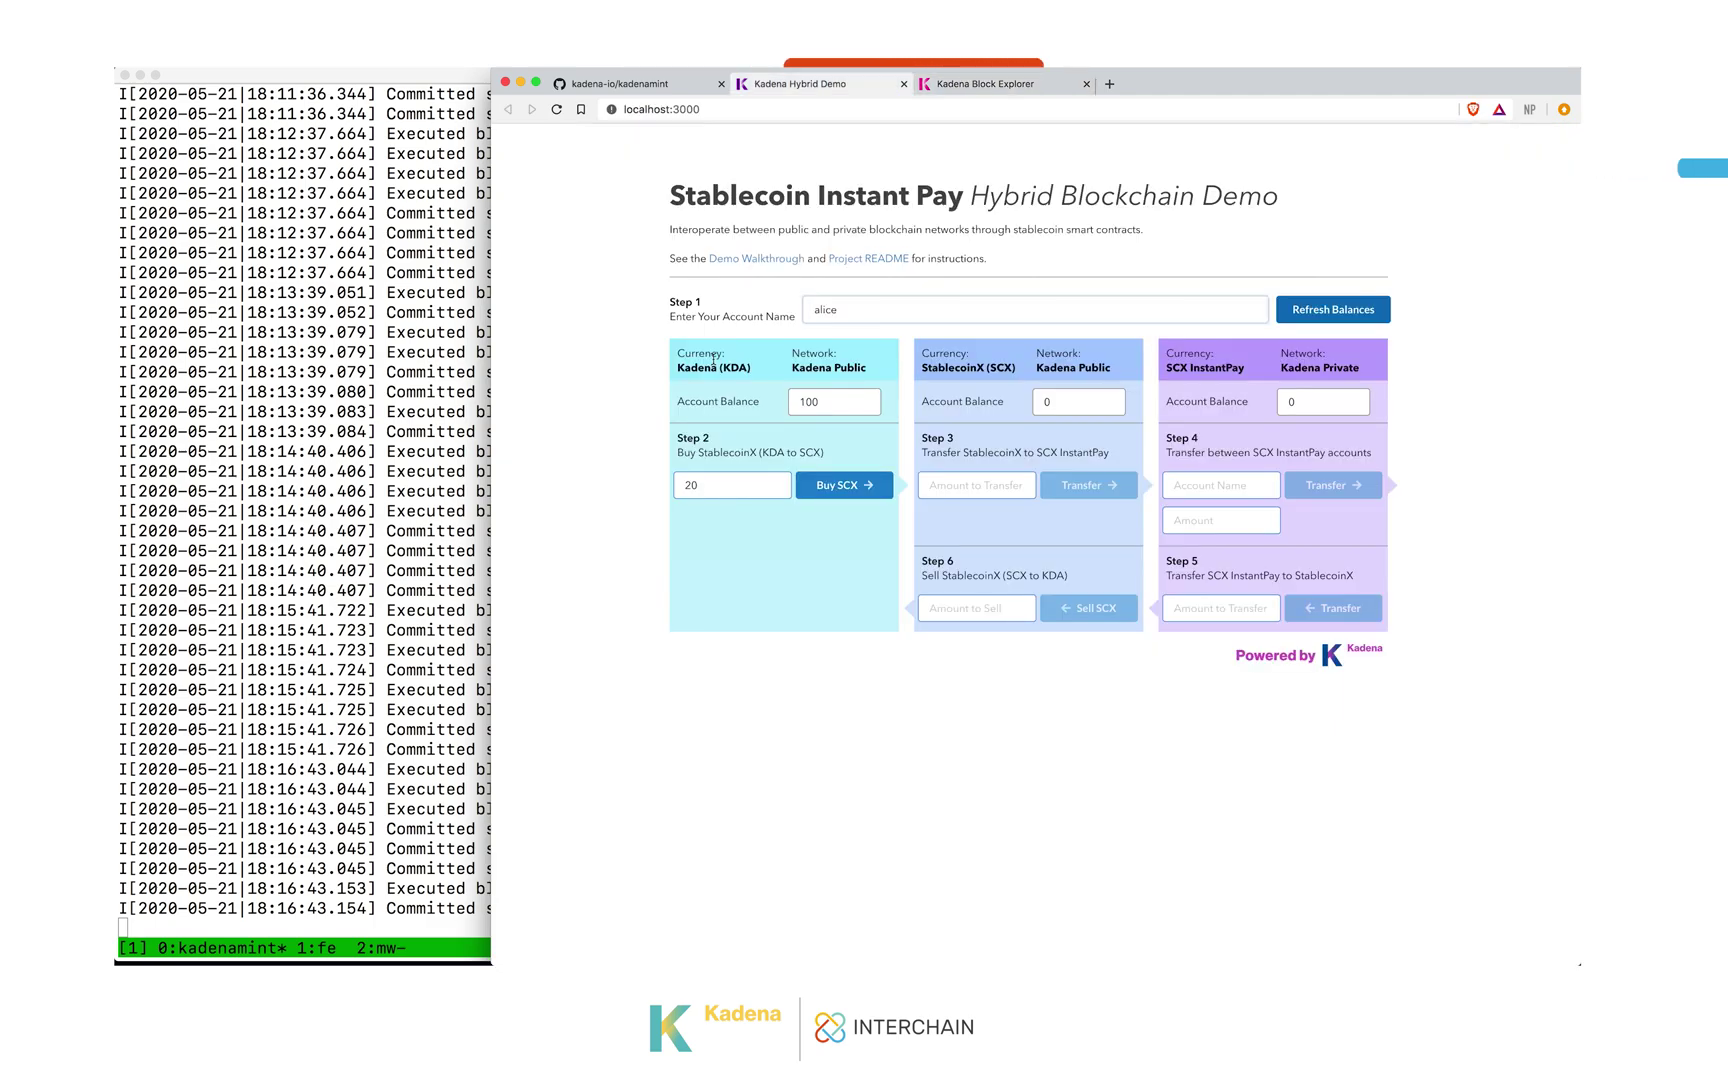
pyautogui.click(1356, 312)
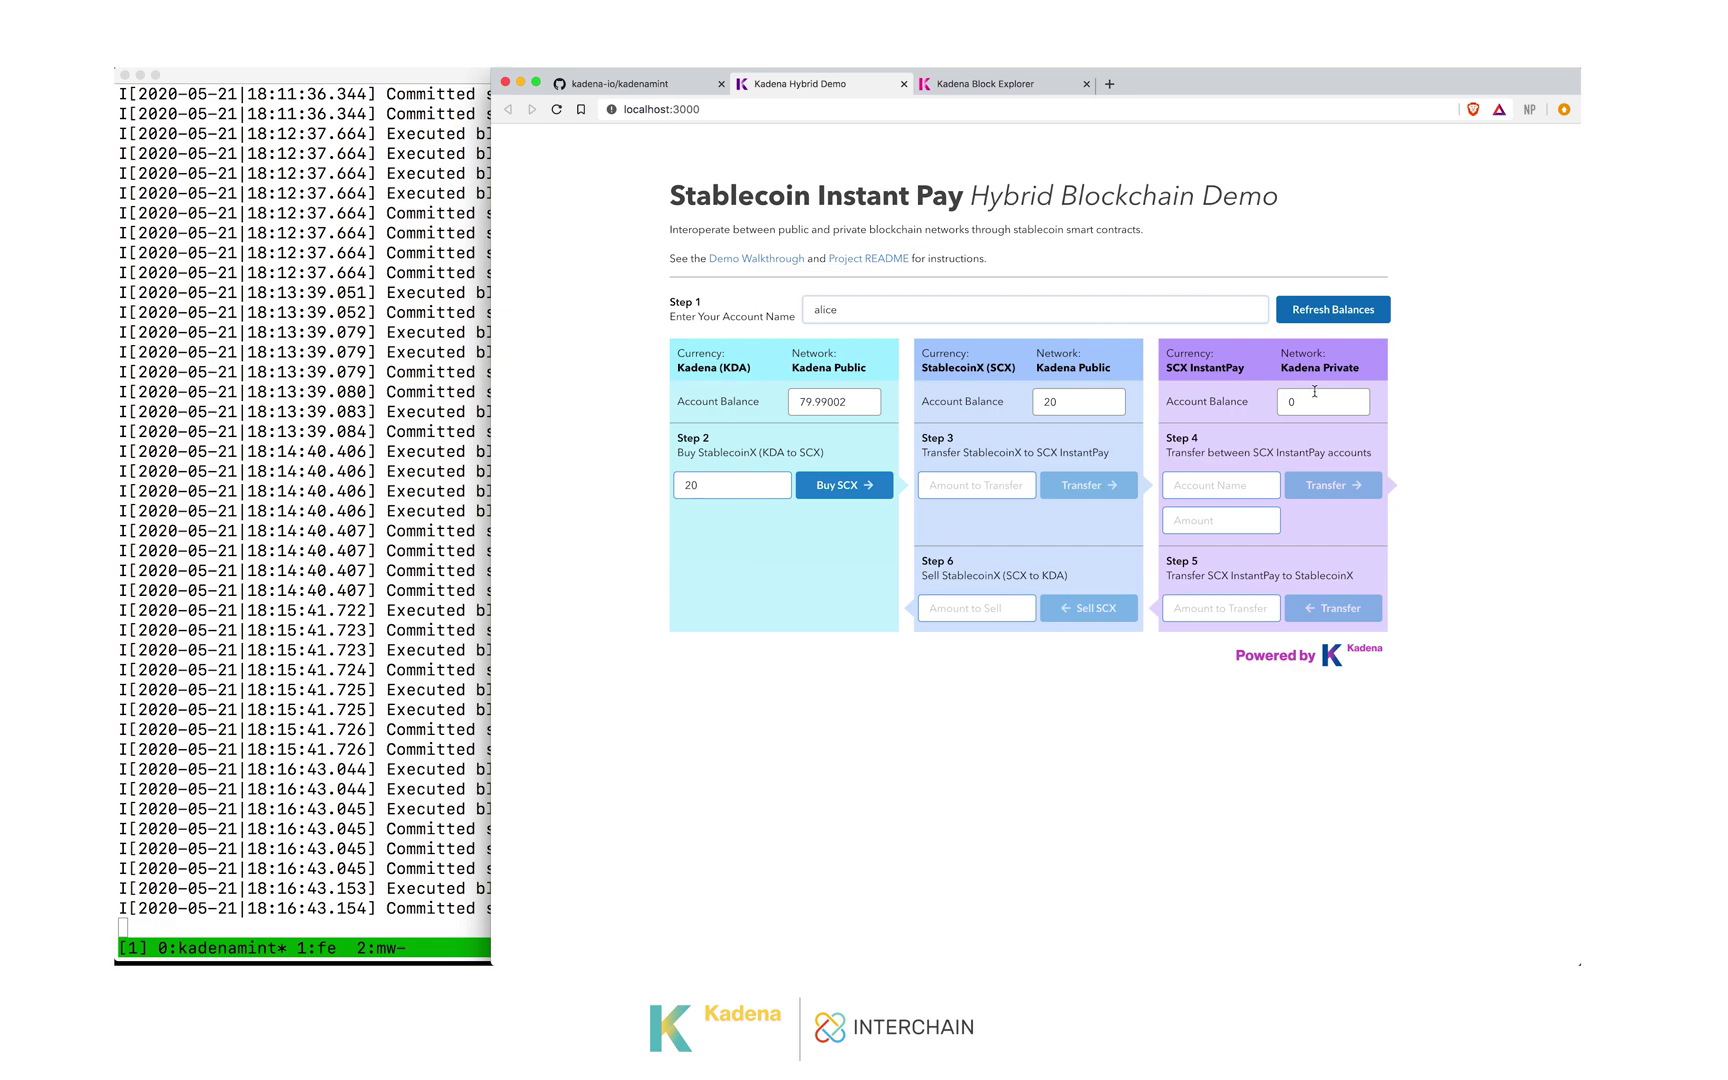
pyautogui.click(976, 495)
pyautogui.write('10')
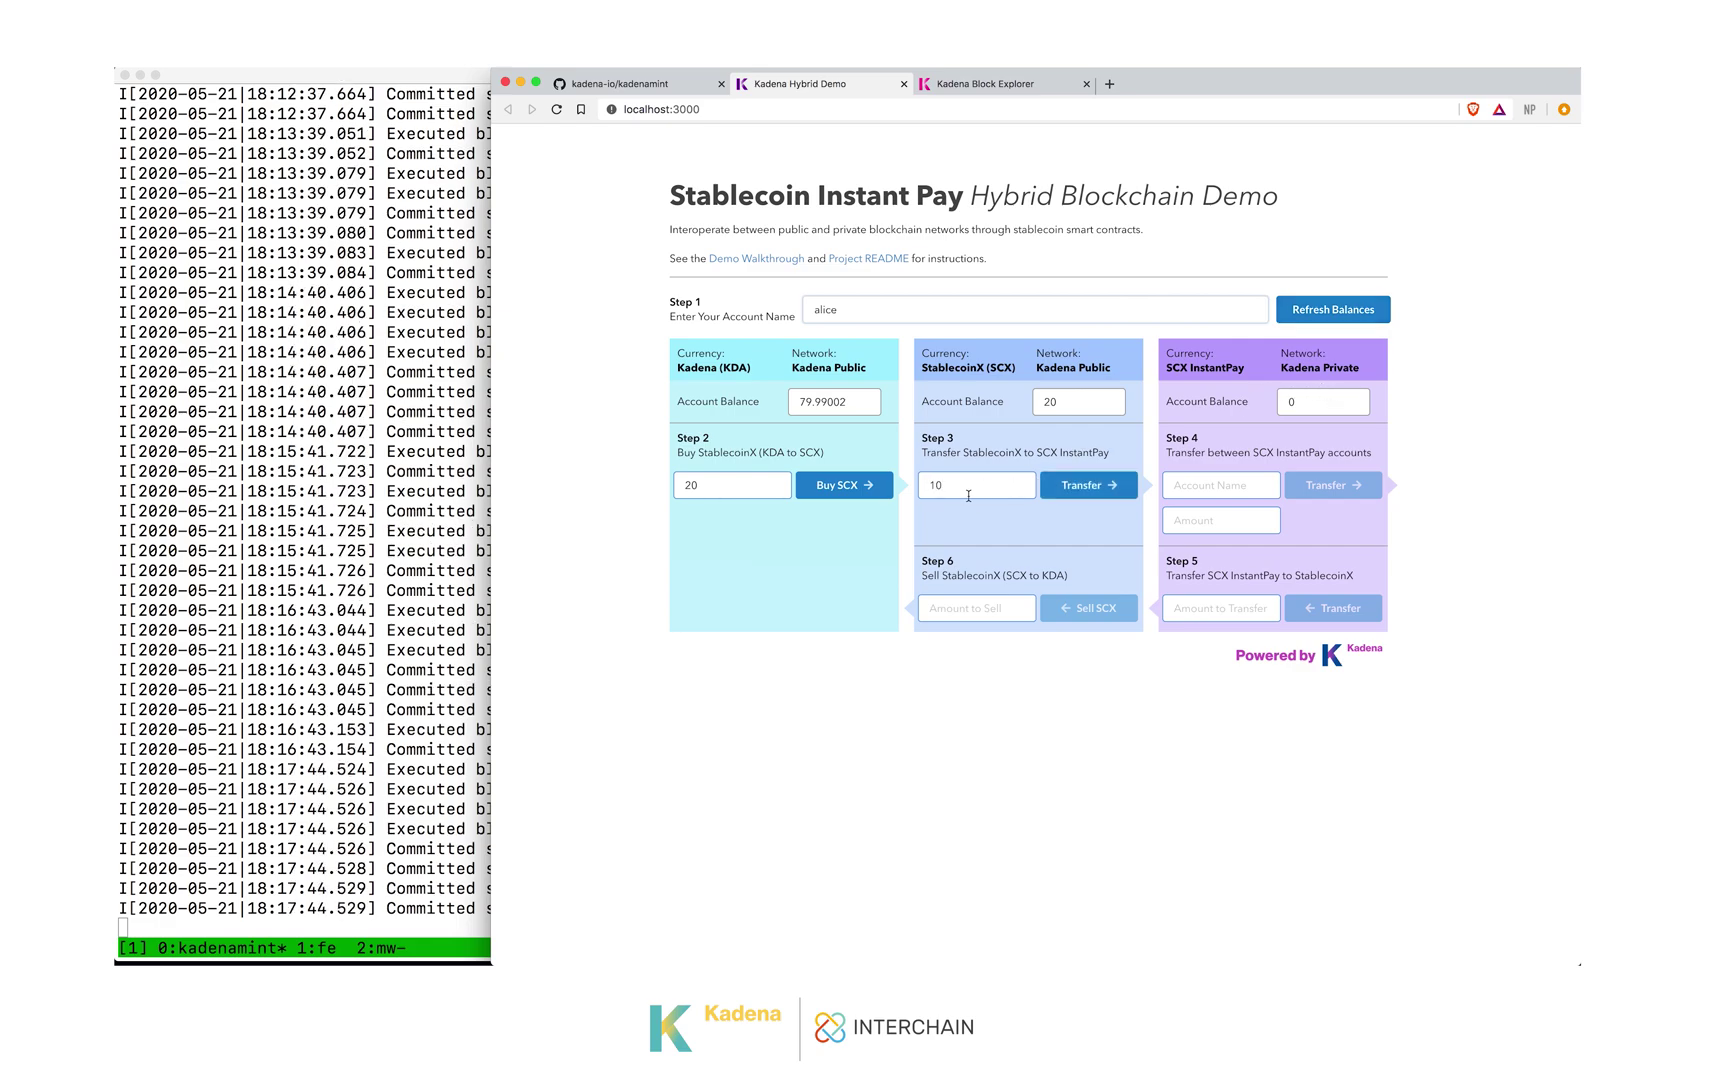
pyautogui.click(1083, 487)
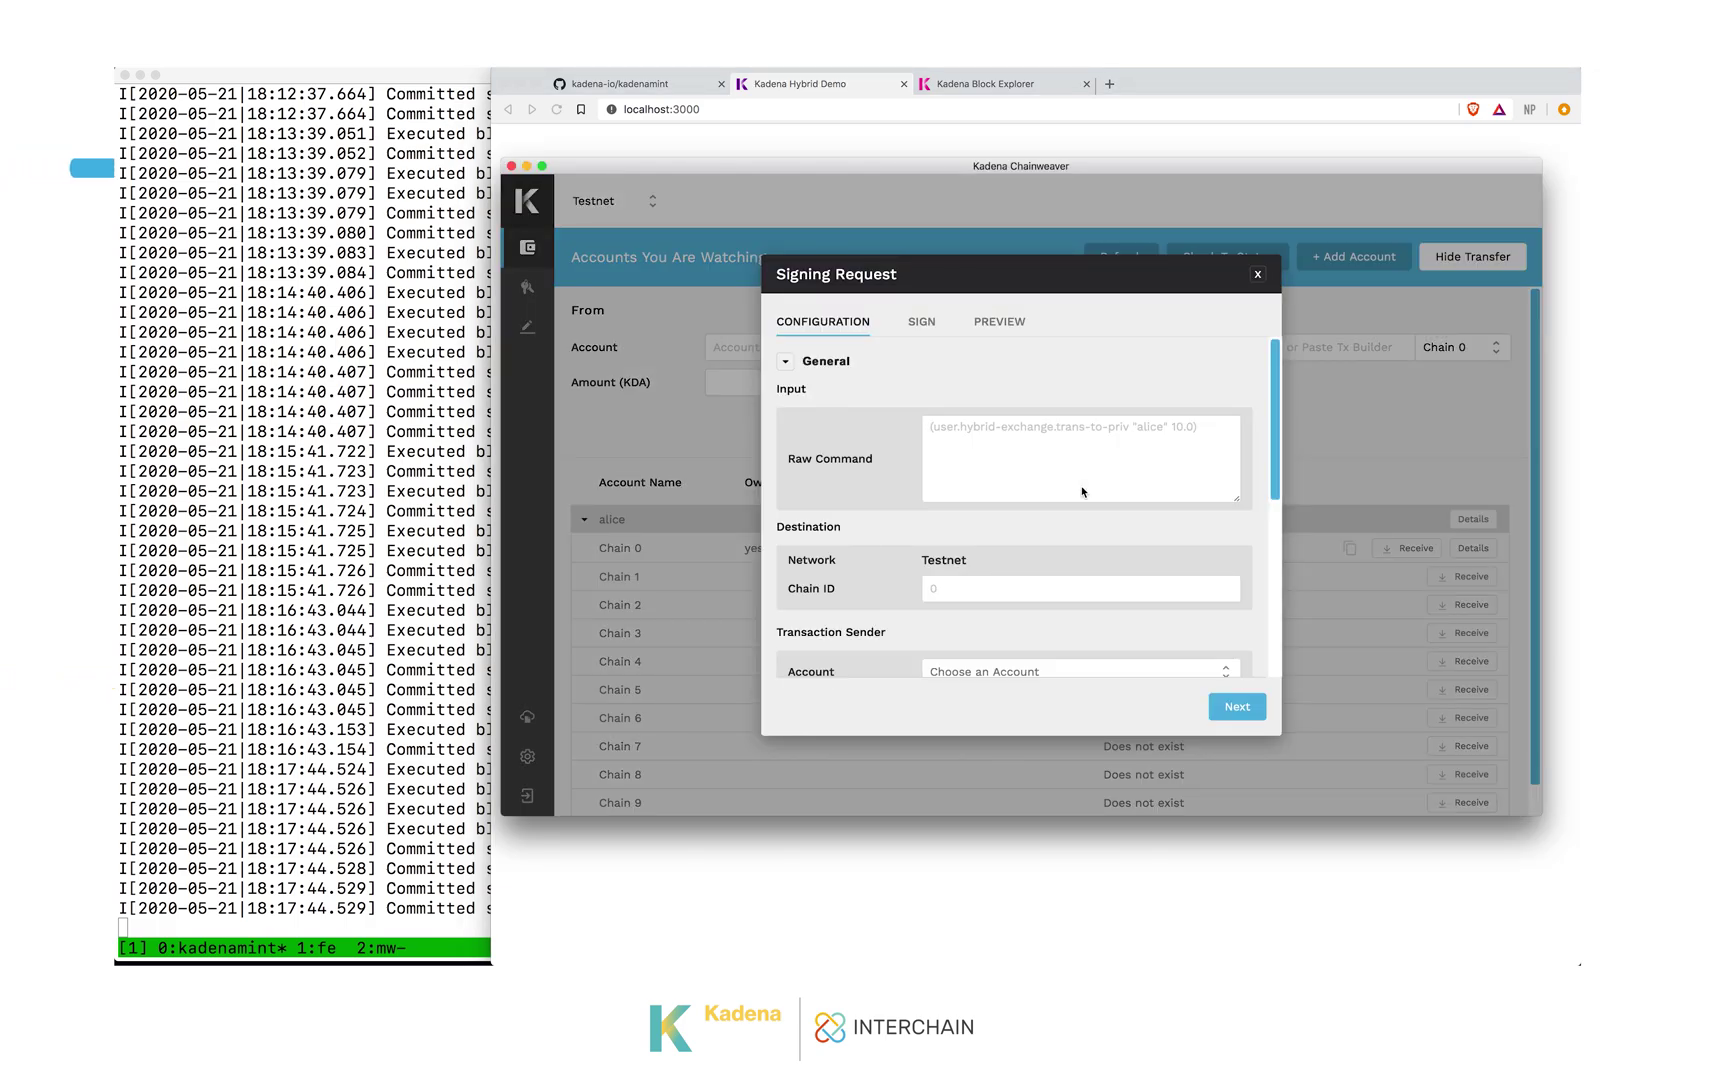
# - Set the demo account as the sender of the 10 SCX InstantPay transfer
pyautogui.scroll(-2, 1082, 492)
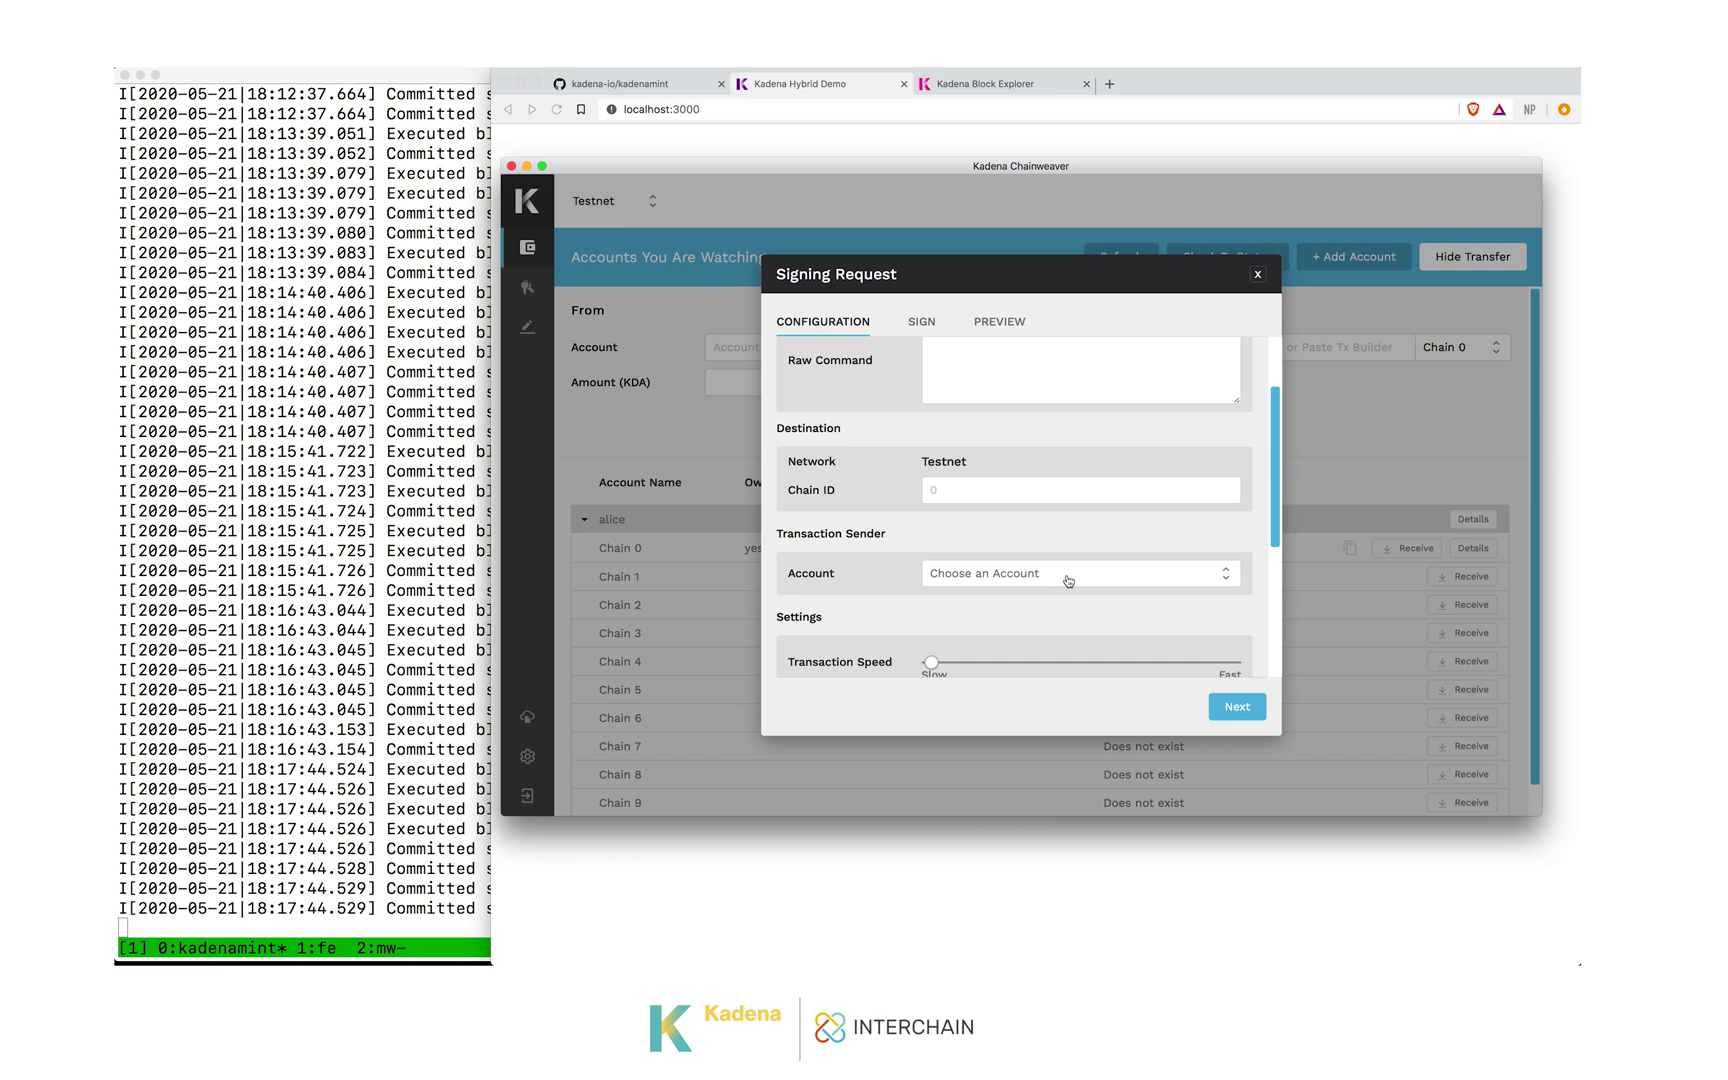
pyautogui.click(1068, 581)
pyautogui.click(954, 589)
pyautogui.click(1236, 706)
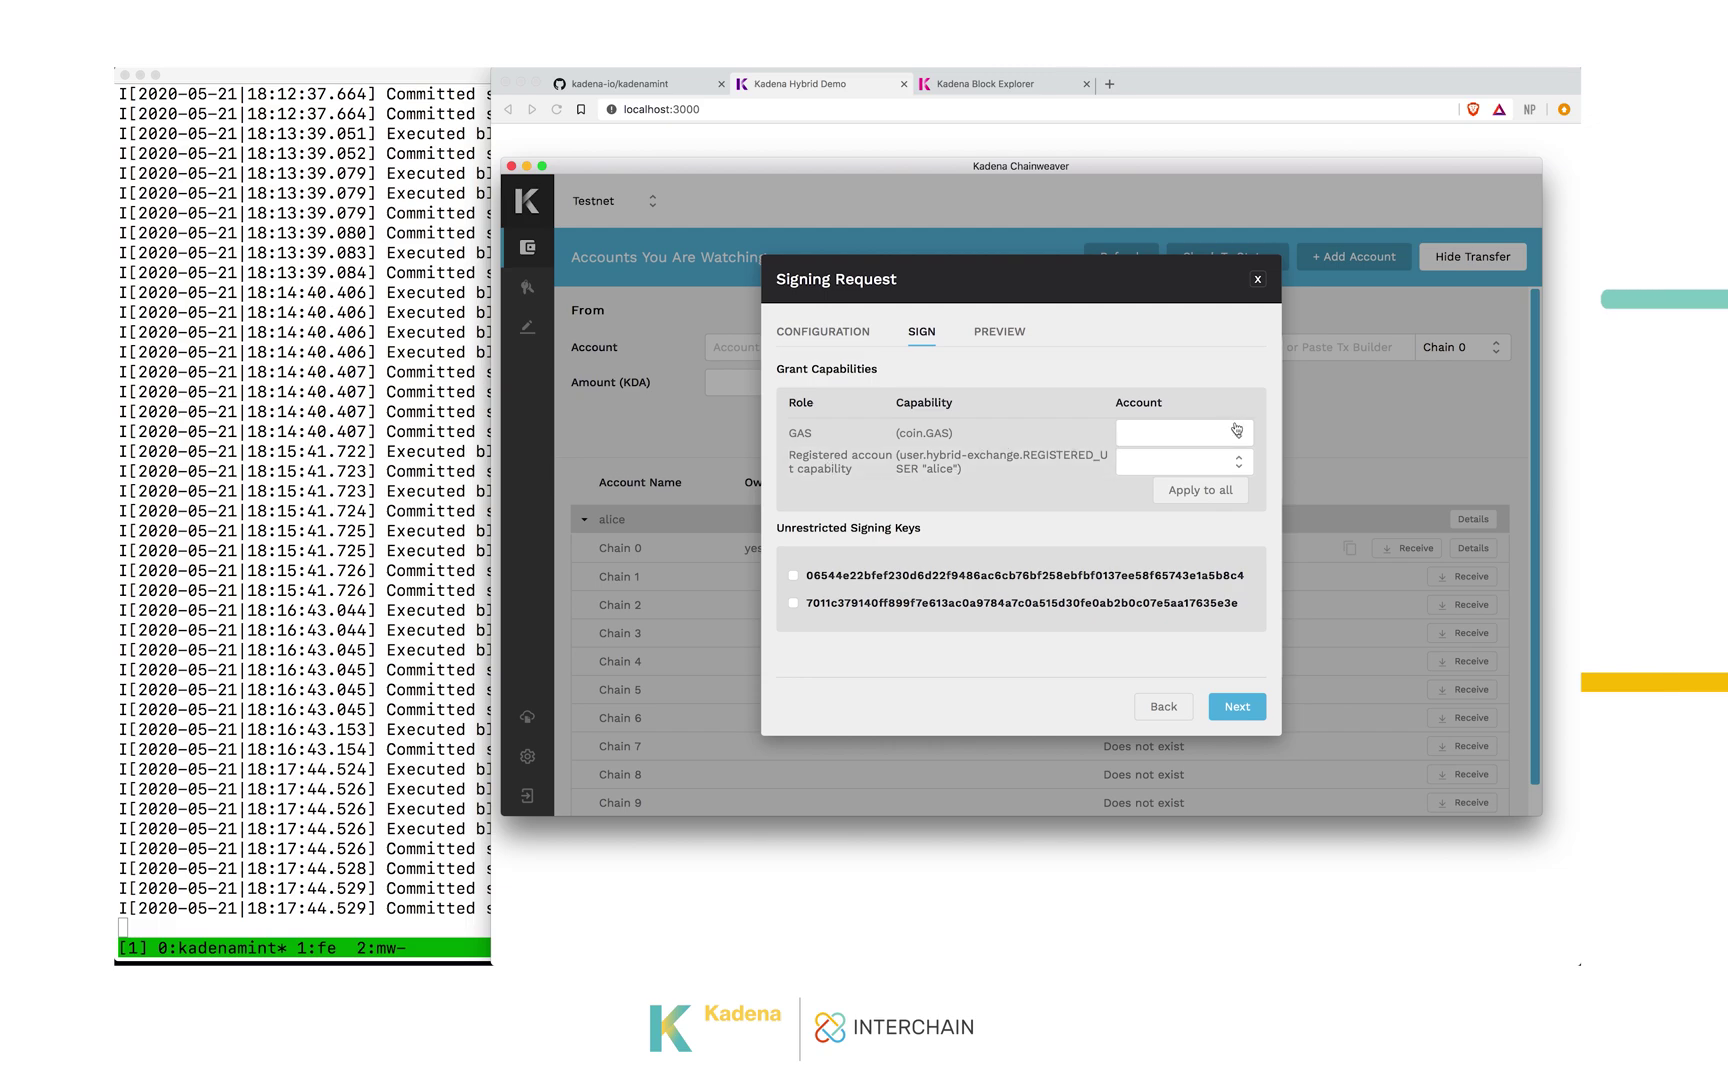
# - Sign the gas and registered-user capabilities with the second key and submit the transfer
pyautogui.click(1166, 443)
pyautogui.click(1178, 462)
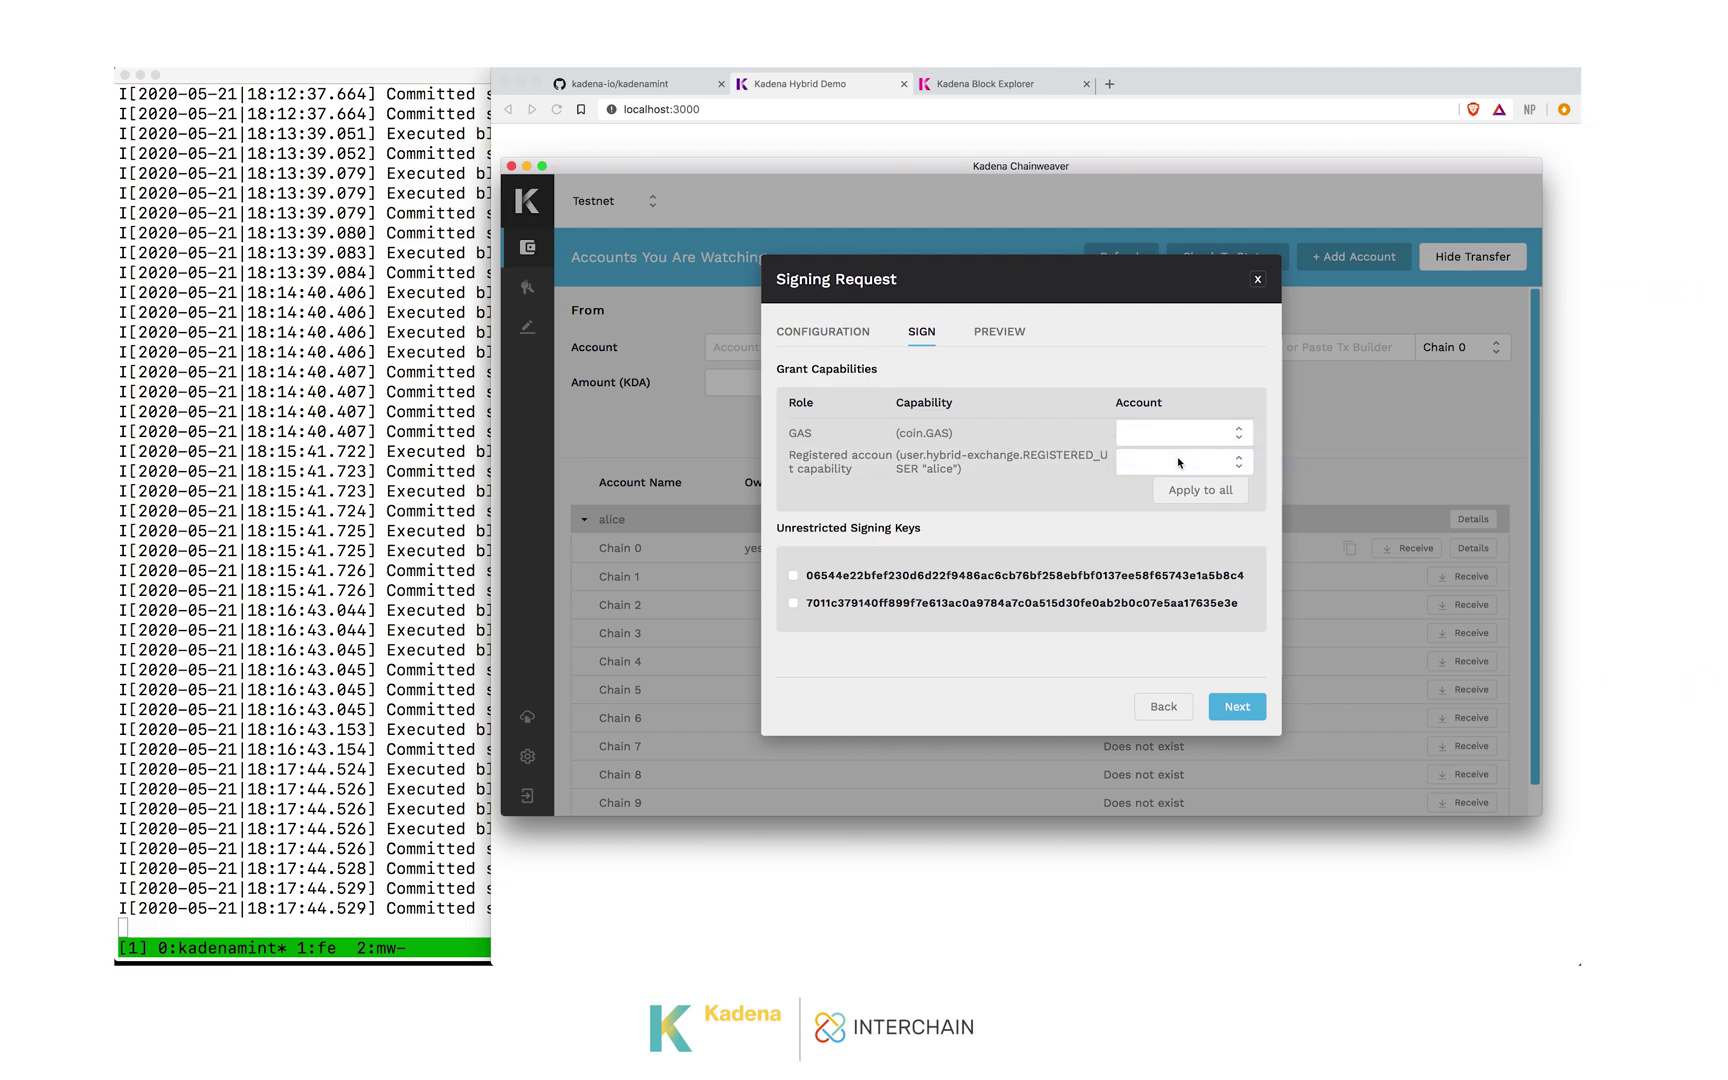
pyautogui.click(1193, 492)
pyautogui.click(1219, 716)
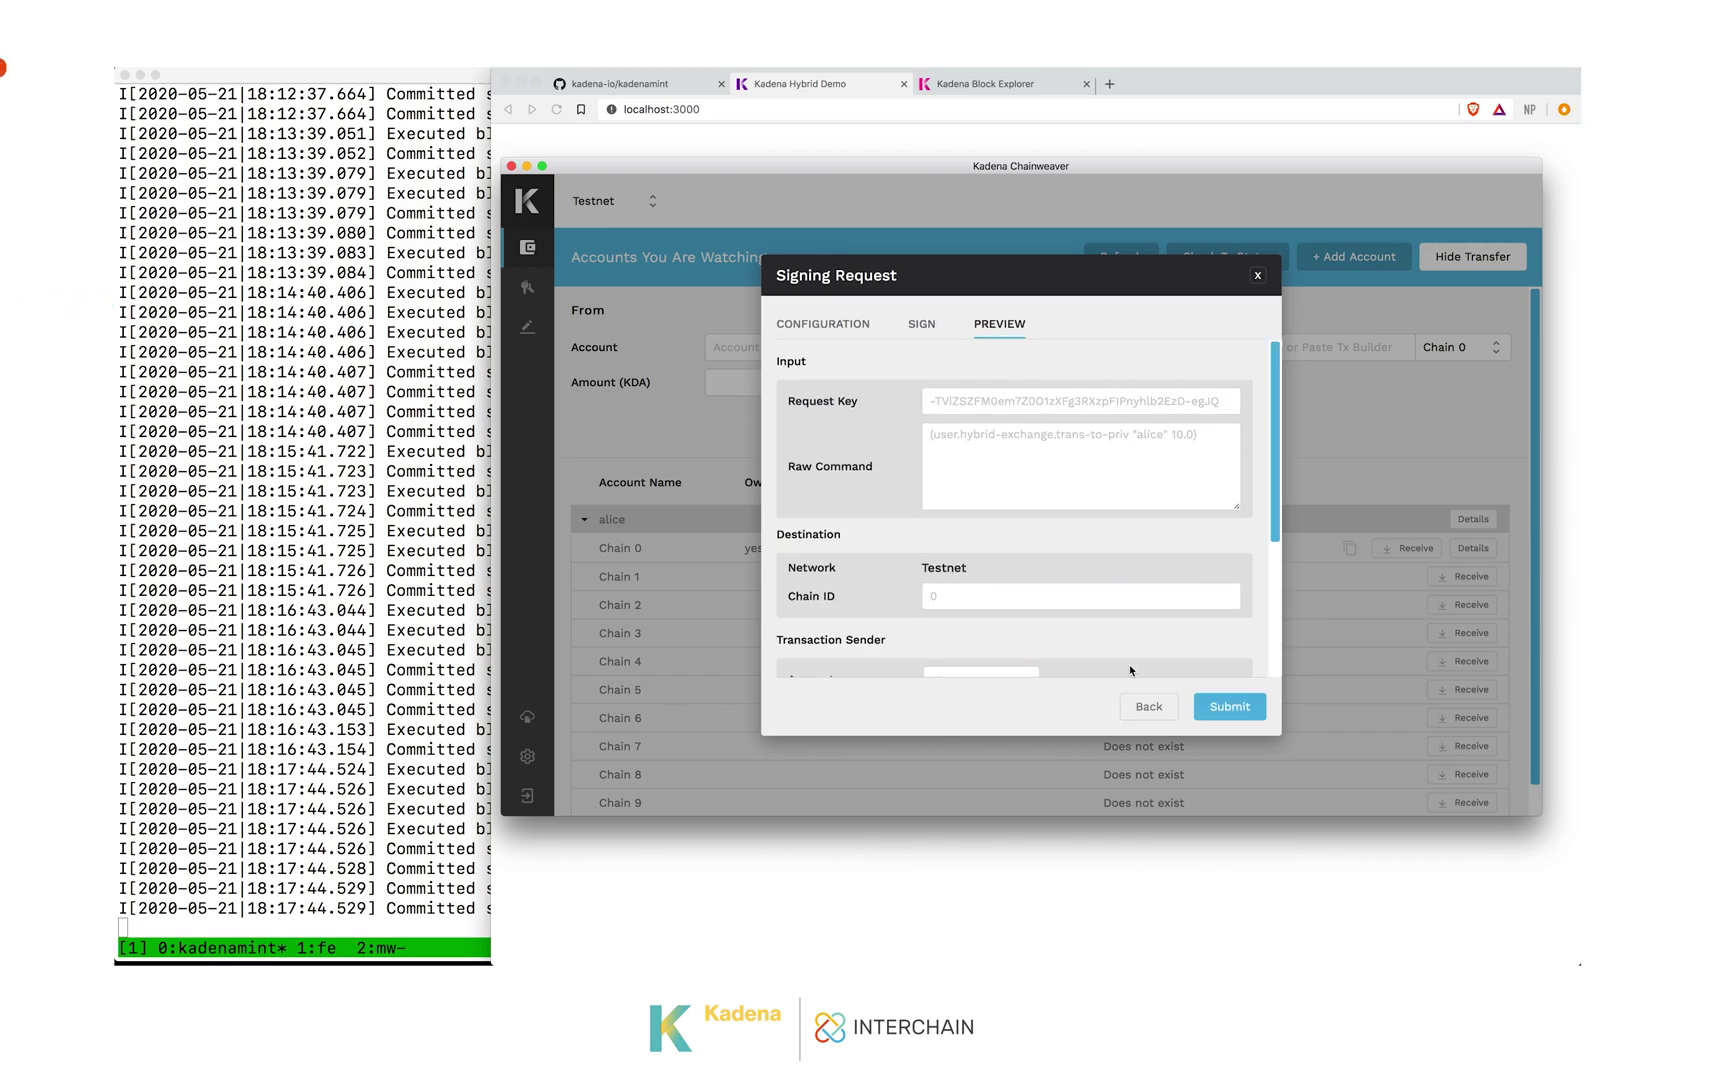
pyautogui.scroll(-5, 1111, 494)
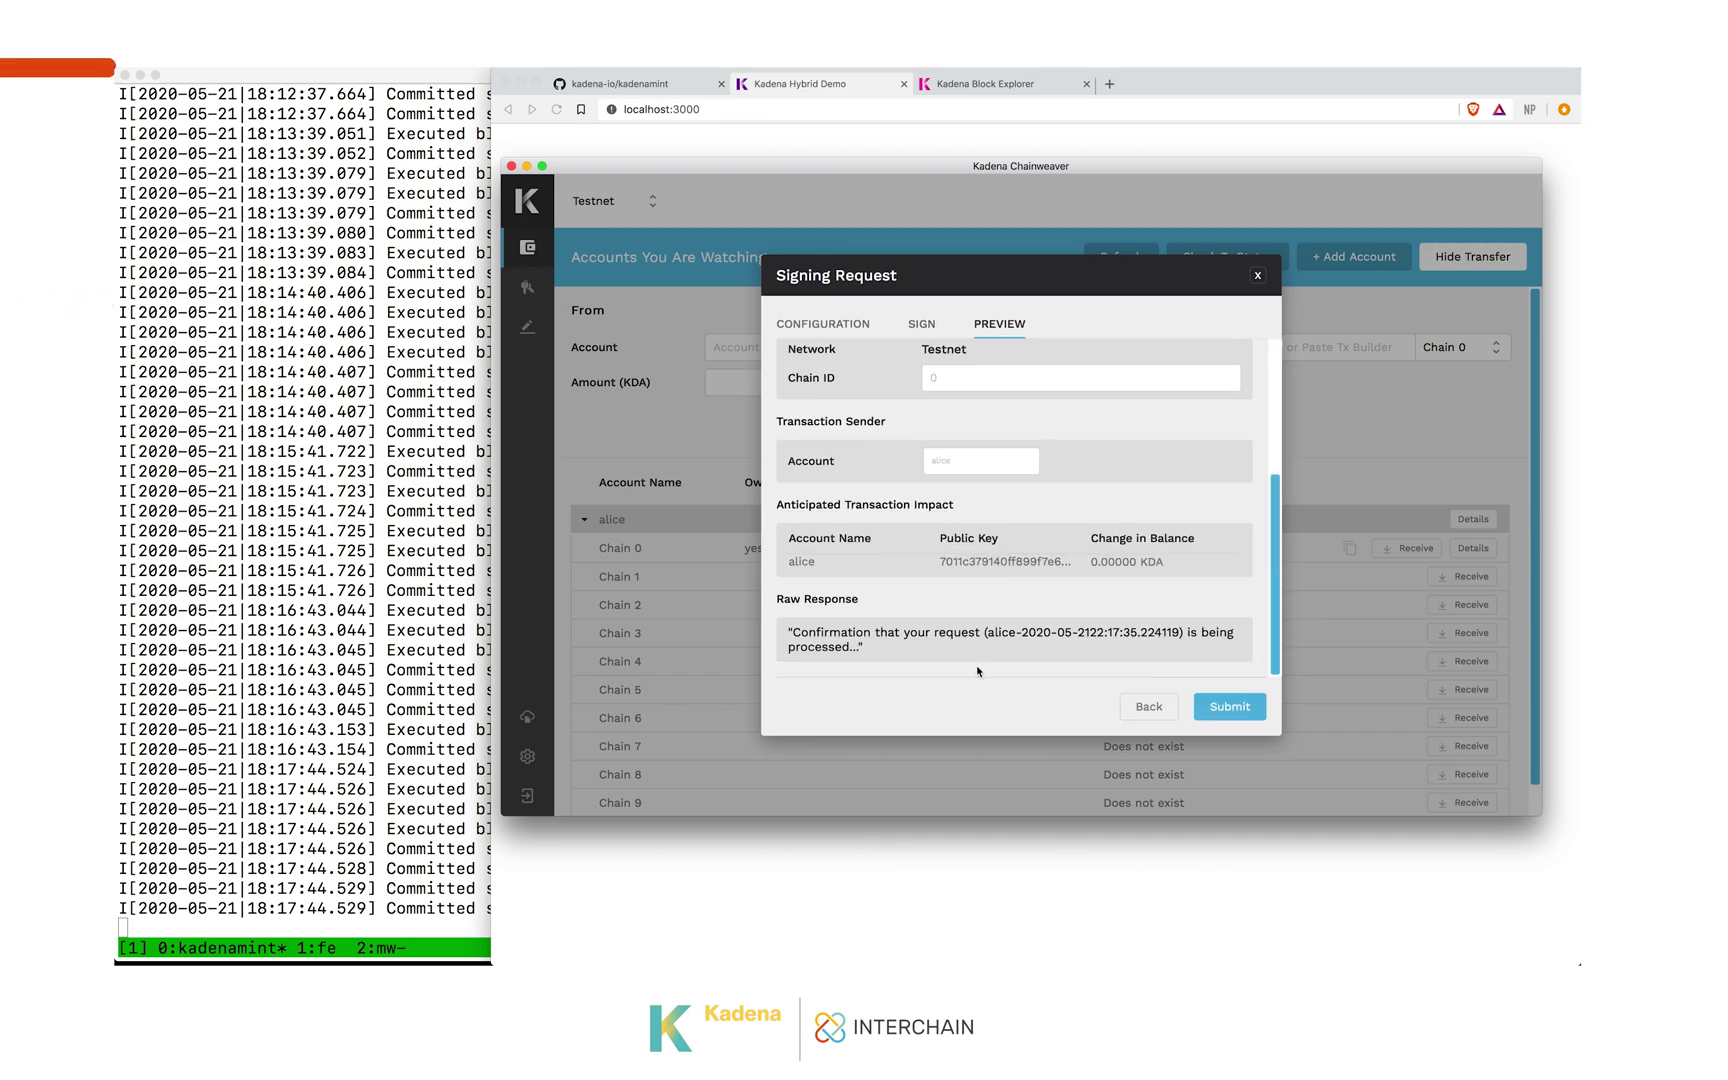
pyautogui.click(1229, 707)
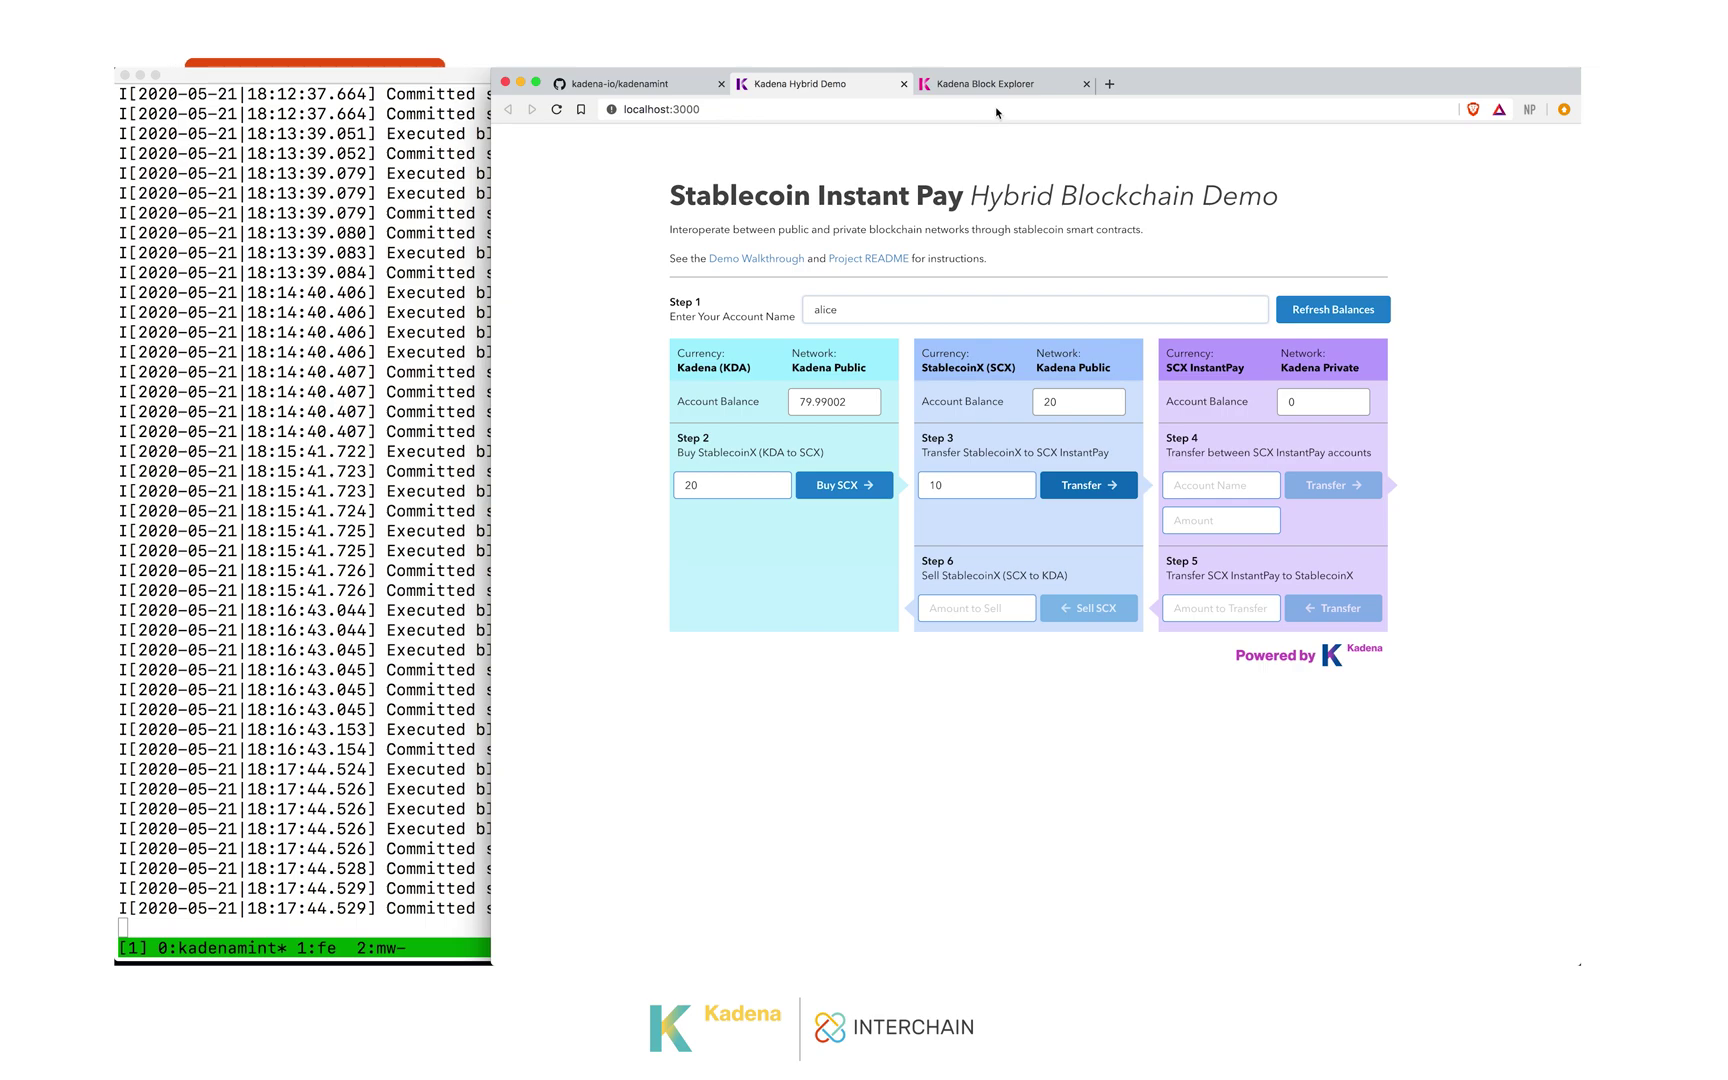
pyautogui.click(1015, 86)
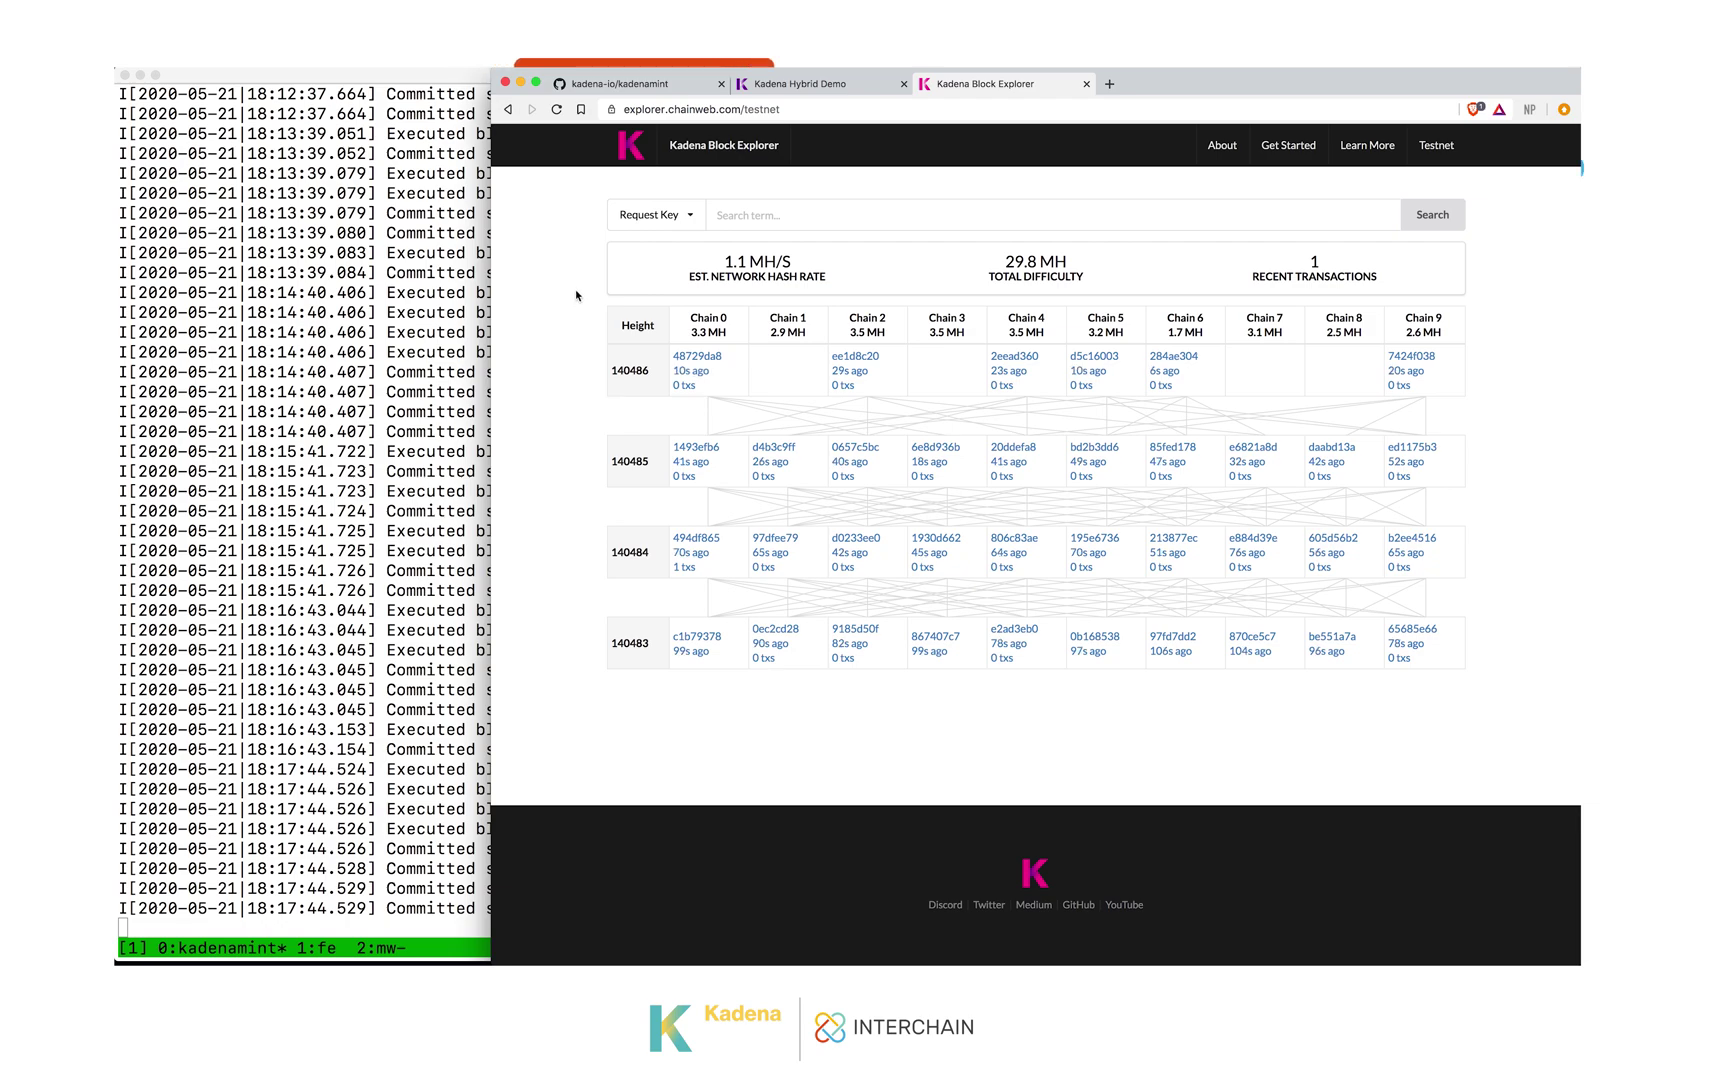
pyautogui.moveTo(707, 333)
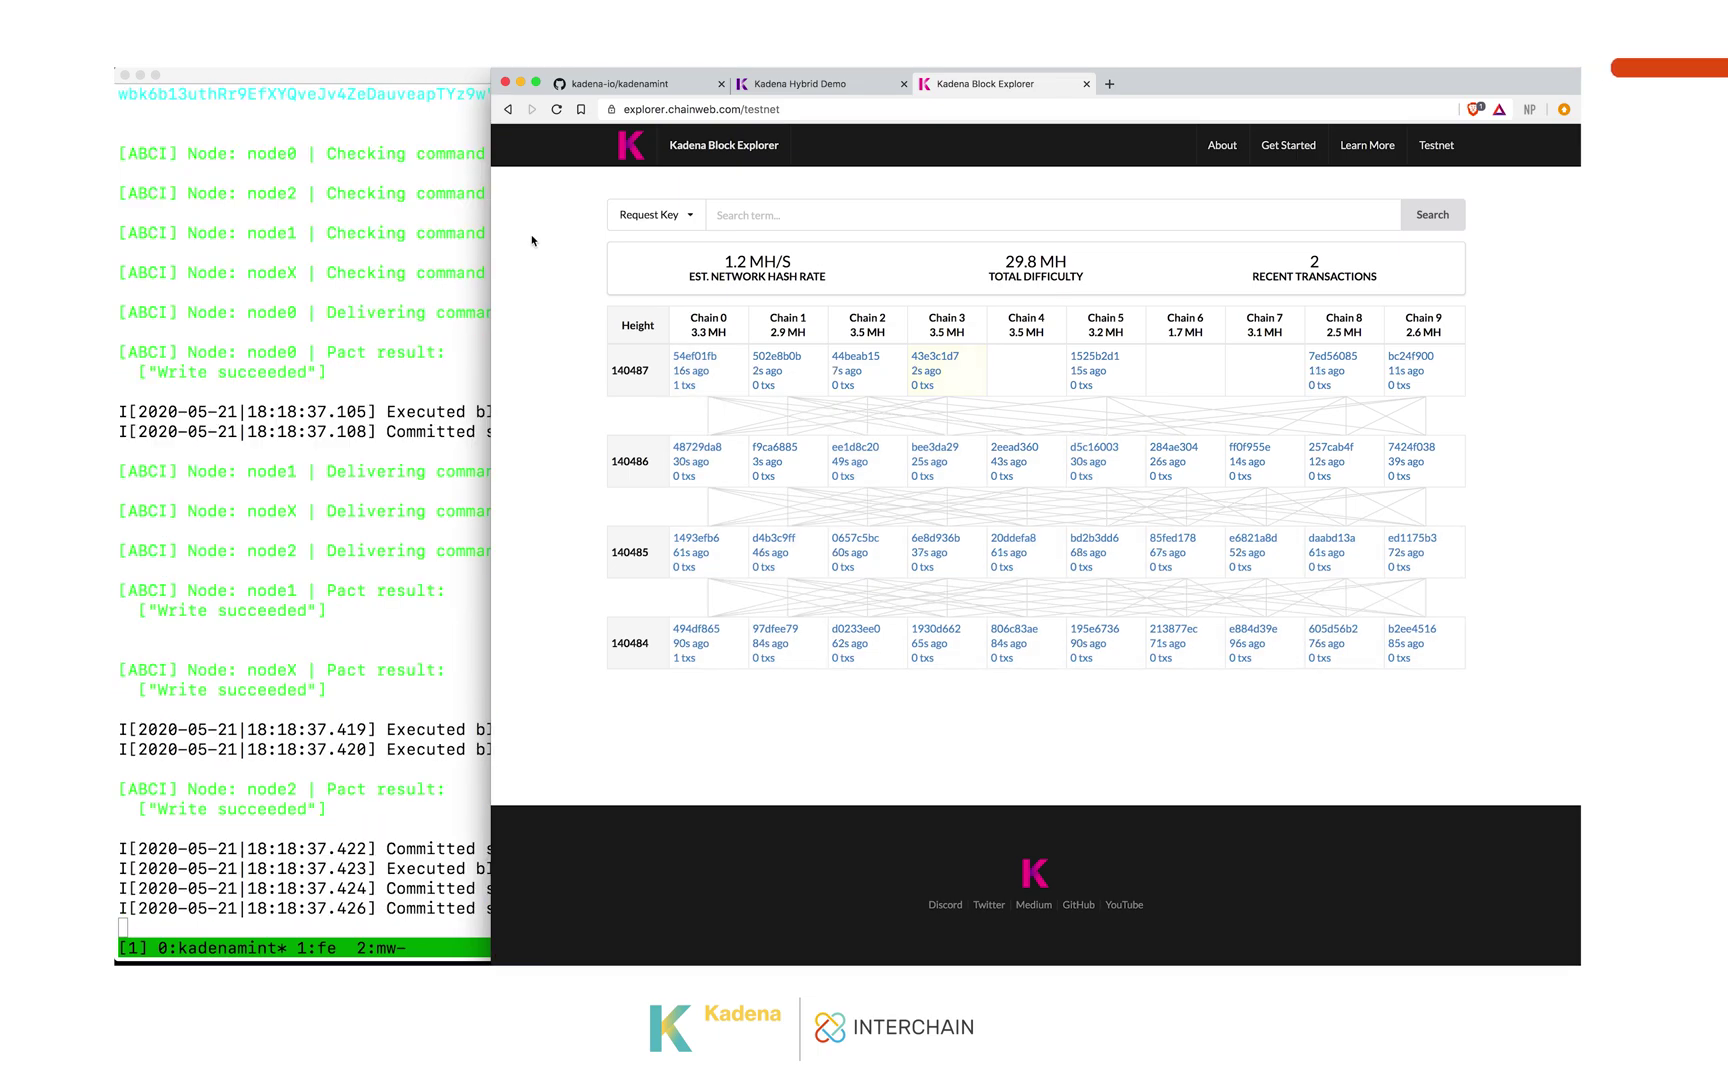
pyautogui.hotkey('ctrl', 'shift', 'Tab')
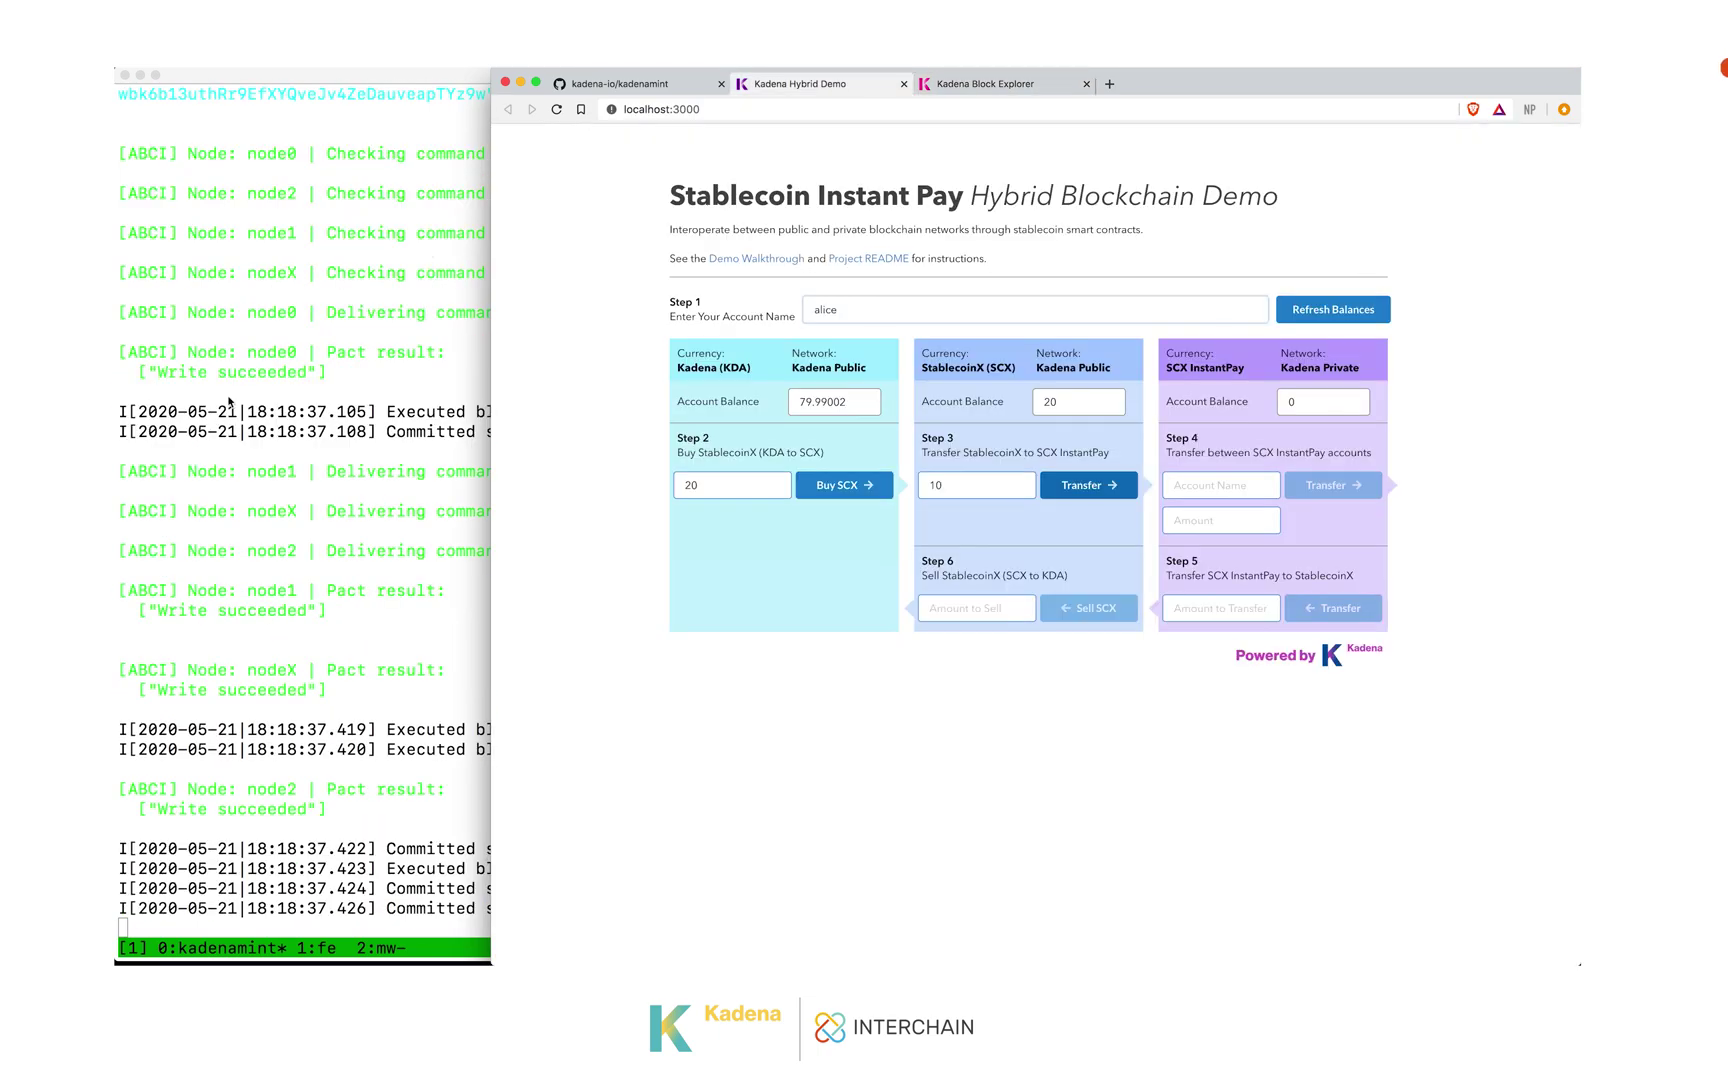
pyautogui.click(485, 354)
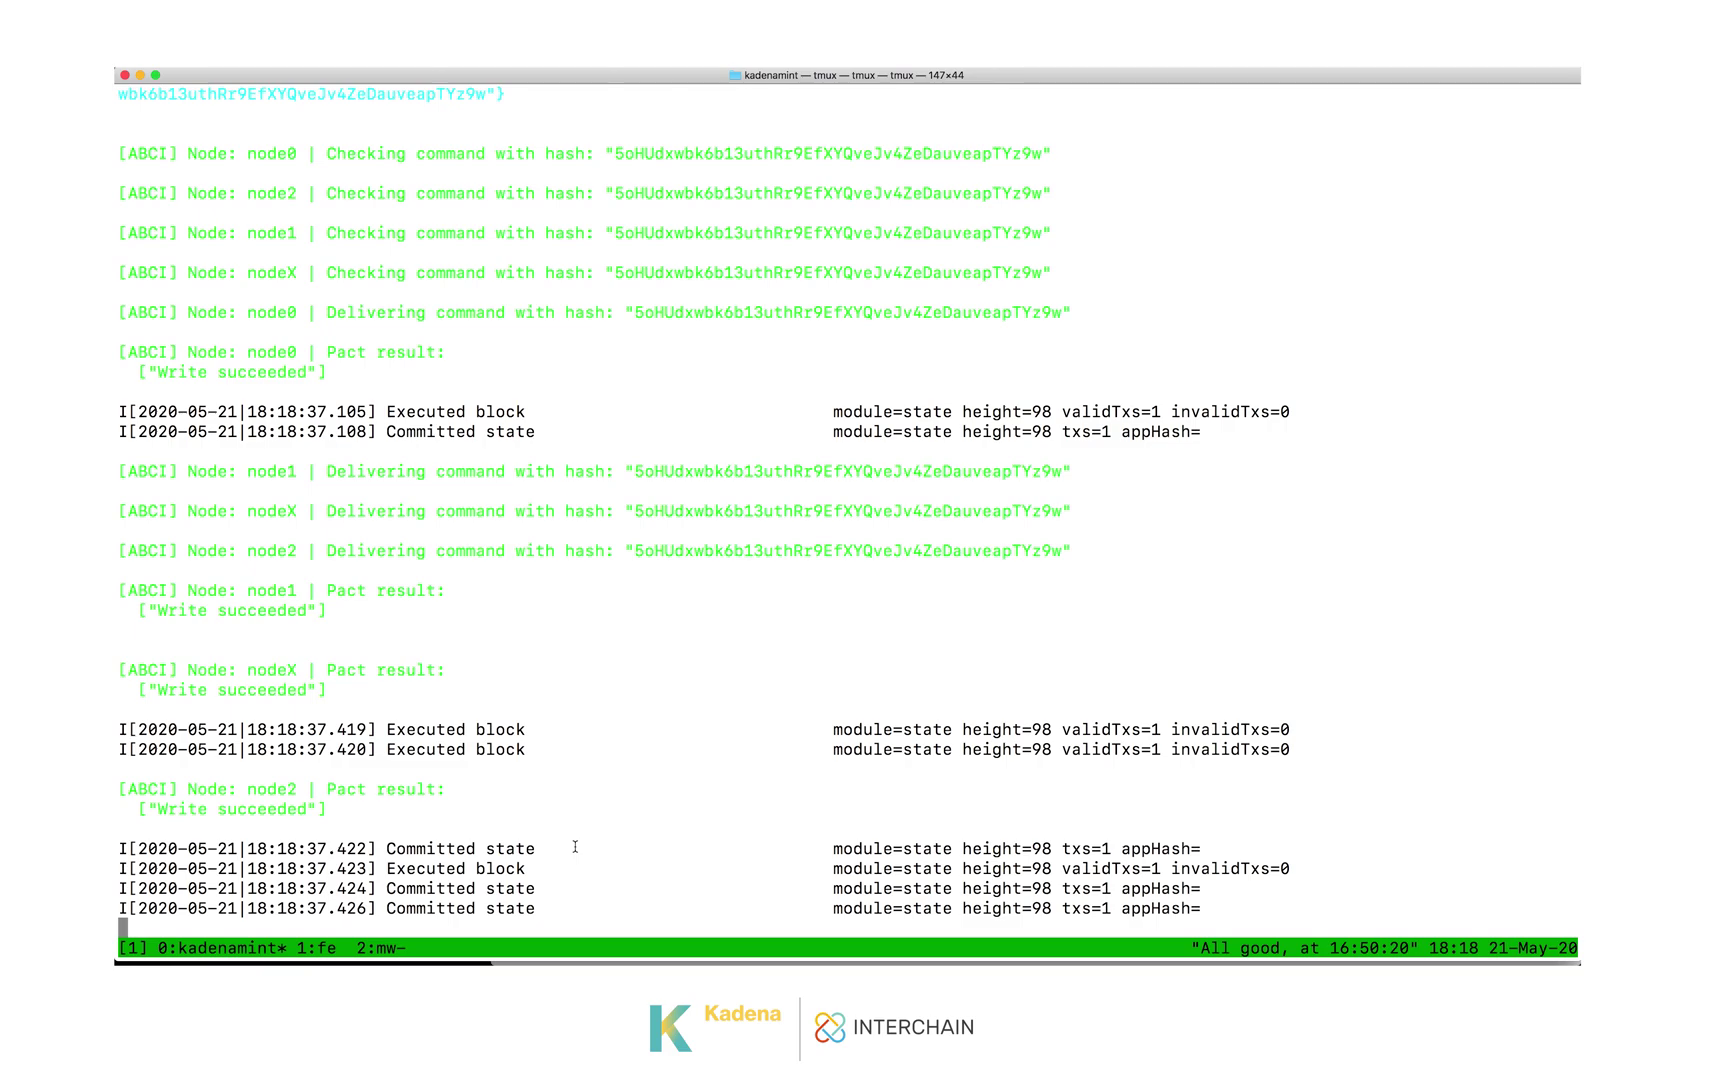
pyautogui.click(571, 962)
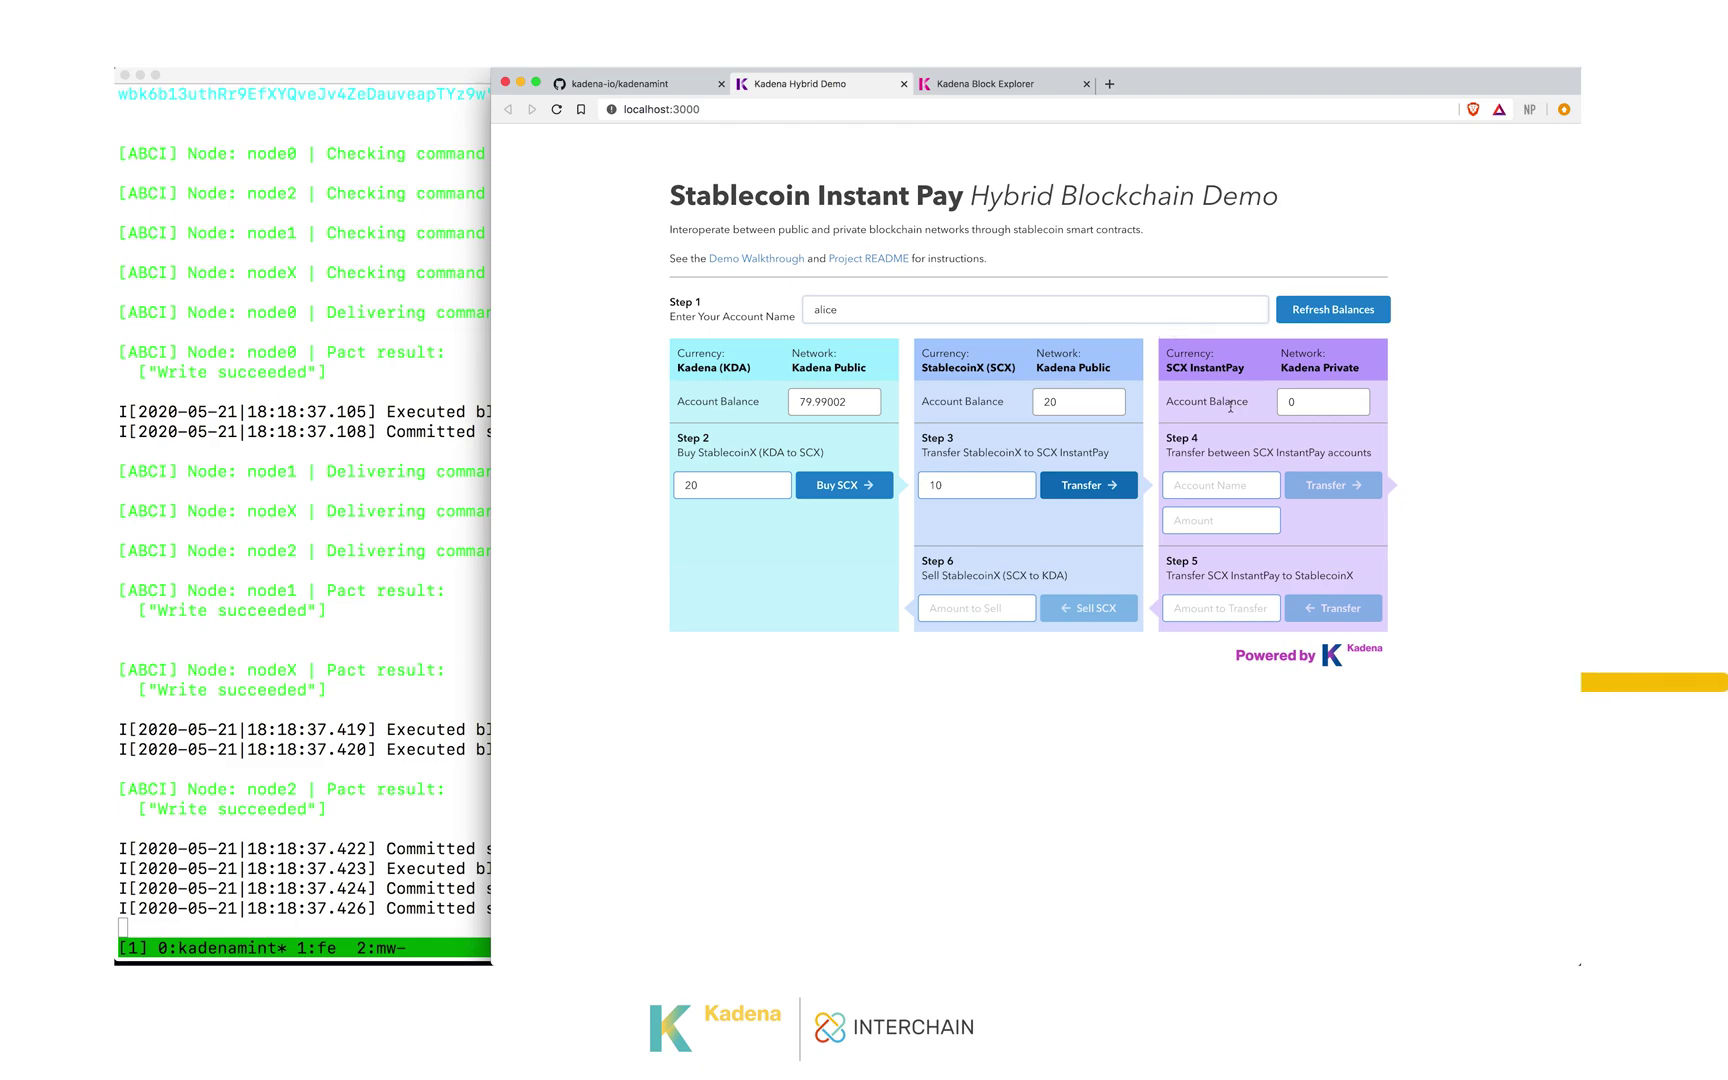
# - Refresh the demo account's balances, then switch the account name to the second account and view its balances
pyautogui.click(1335, 310)
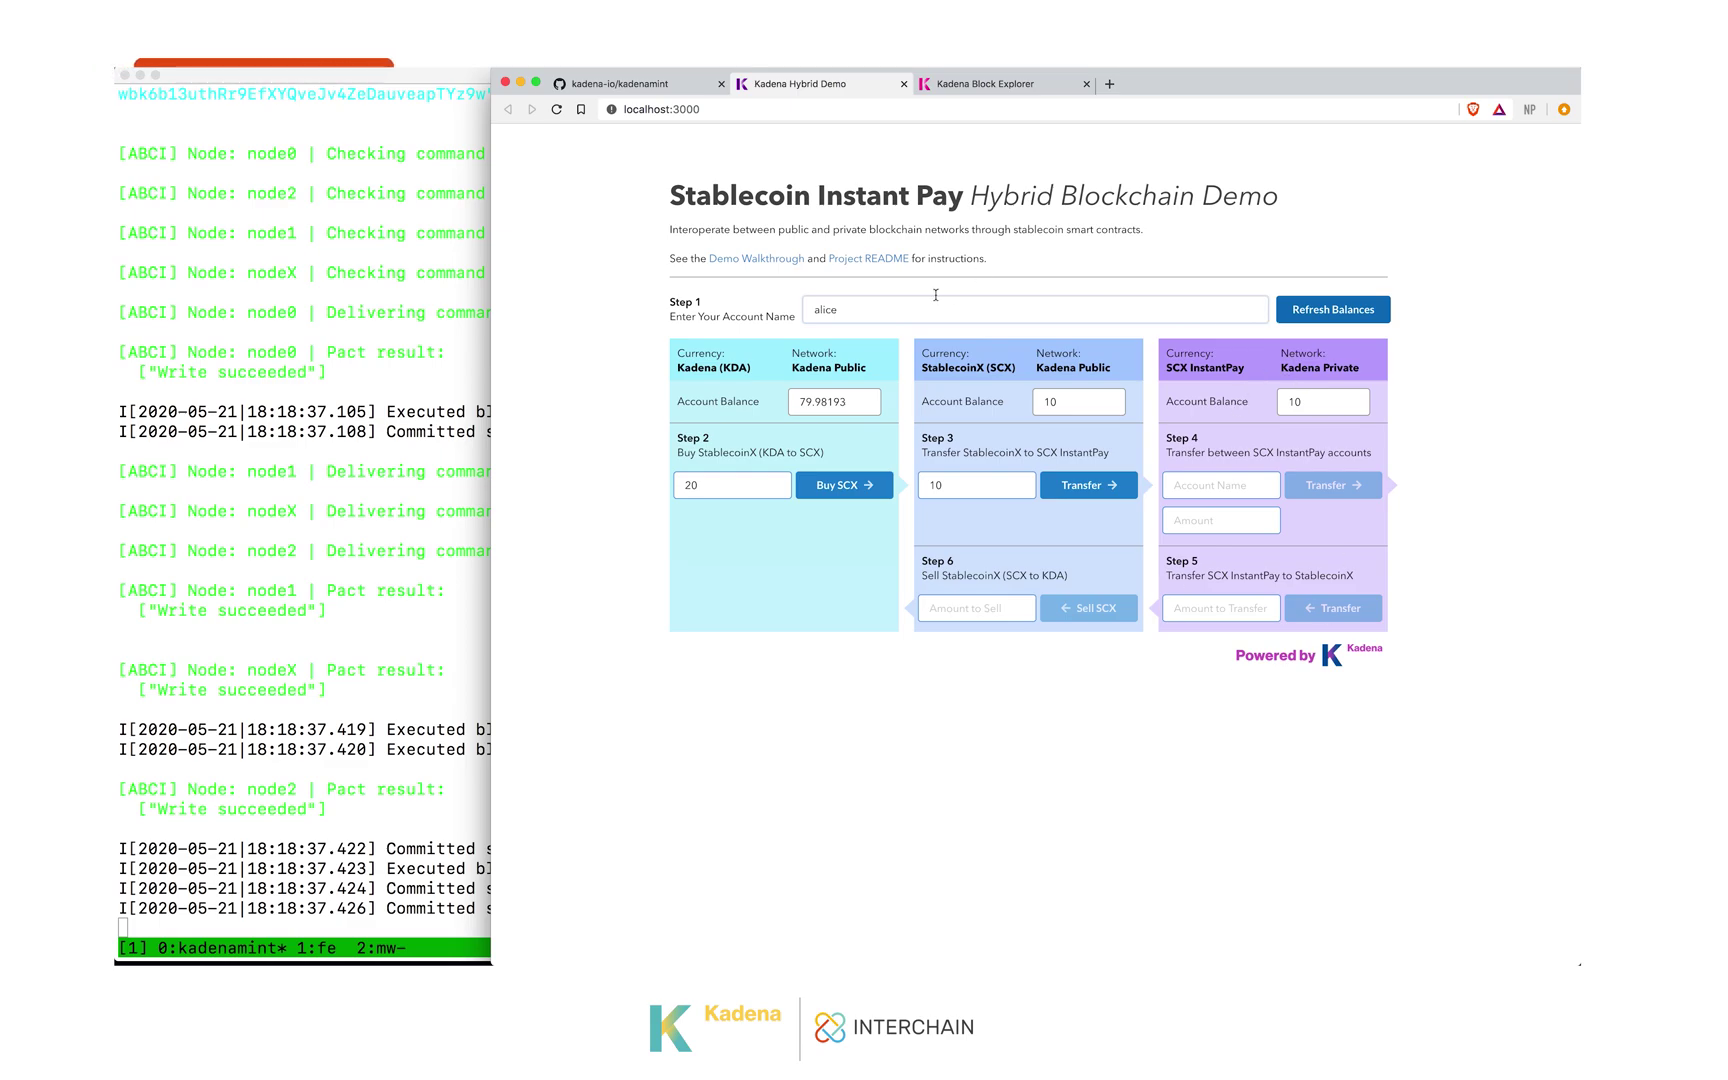
pyautogui.press('BackSpace')
pyautogui.press('BackSpace')
pyautogui.press('BackSpace')
pyautogui.press('BackSpace')
pyautogui.press('BackSpace')
pyautogui.write('bob')
pyautogui.click(1313, 312)
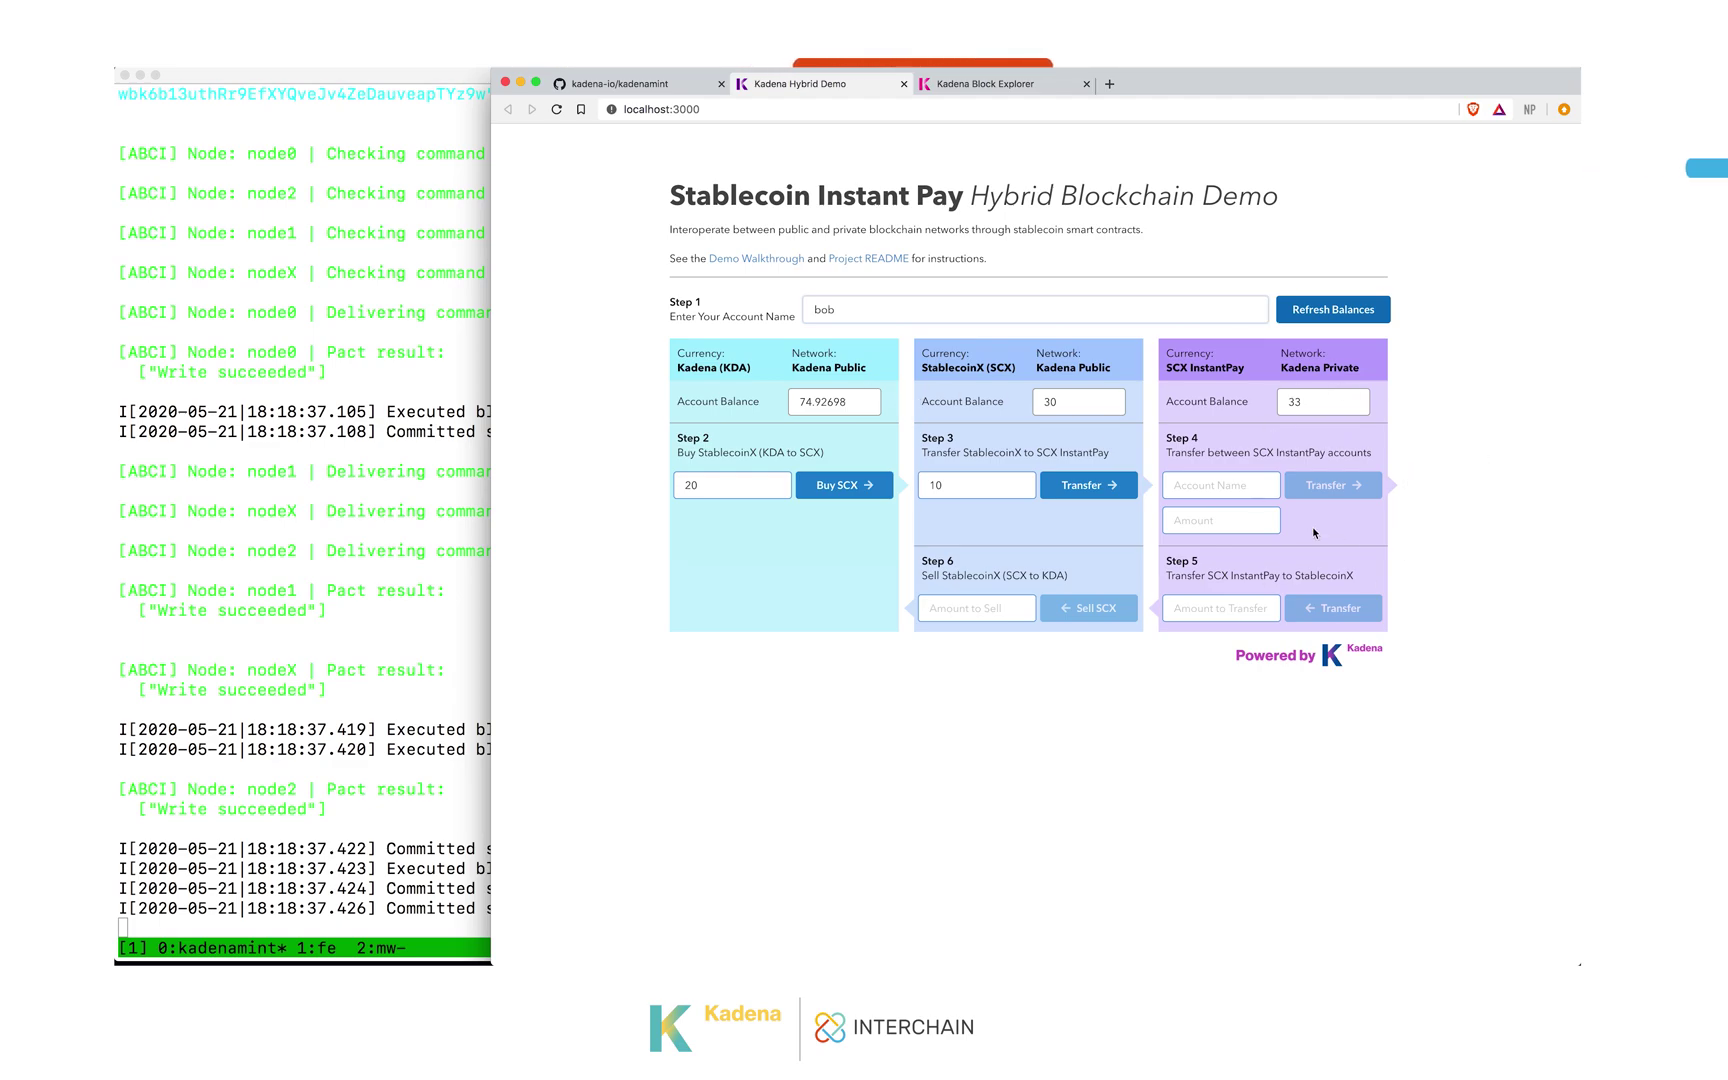
pyautogui.doubleClick(871, 312)
# - Reload the first account's balances and request an InstantPay transfer of 2 to the second account
pyautogui.write('alice')
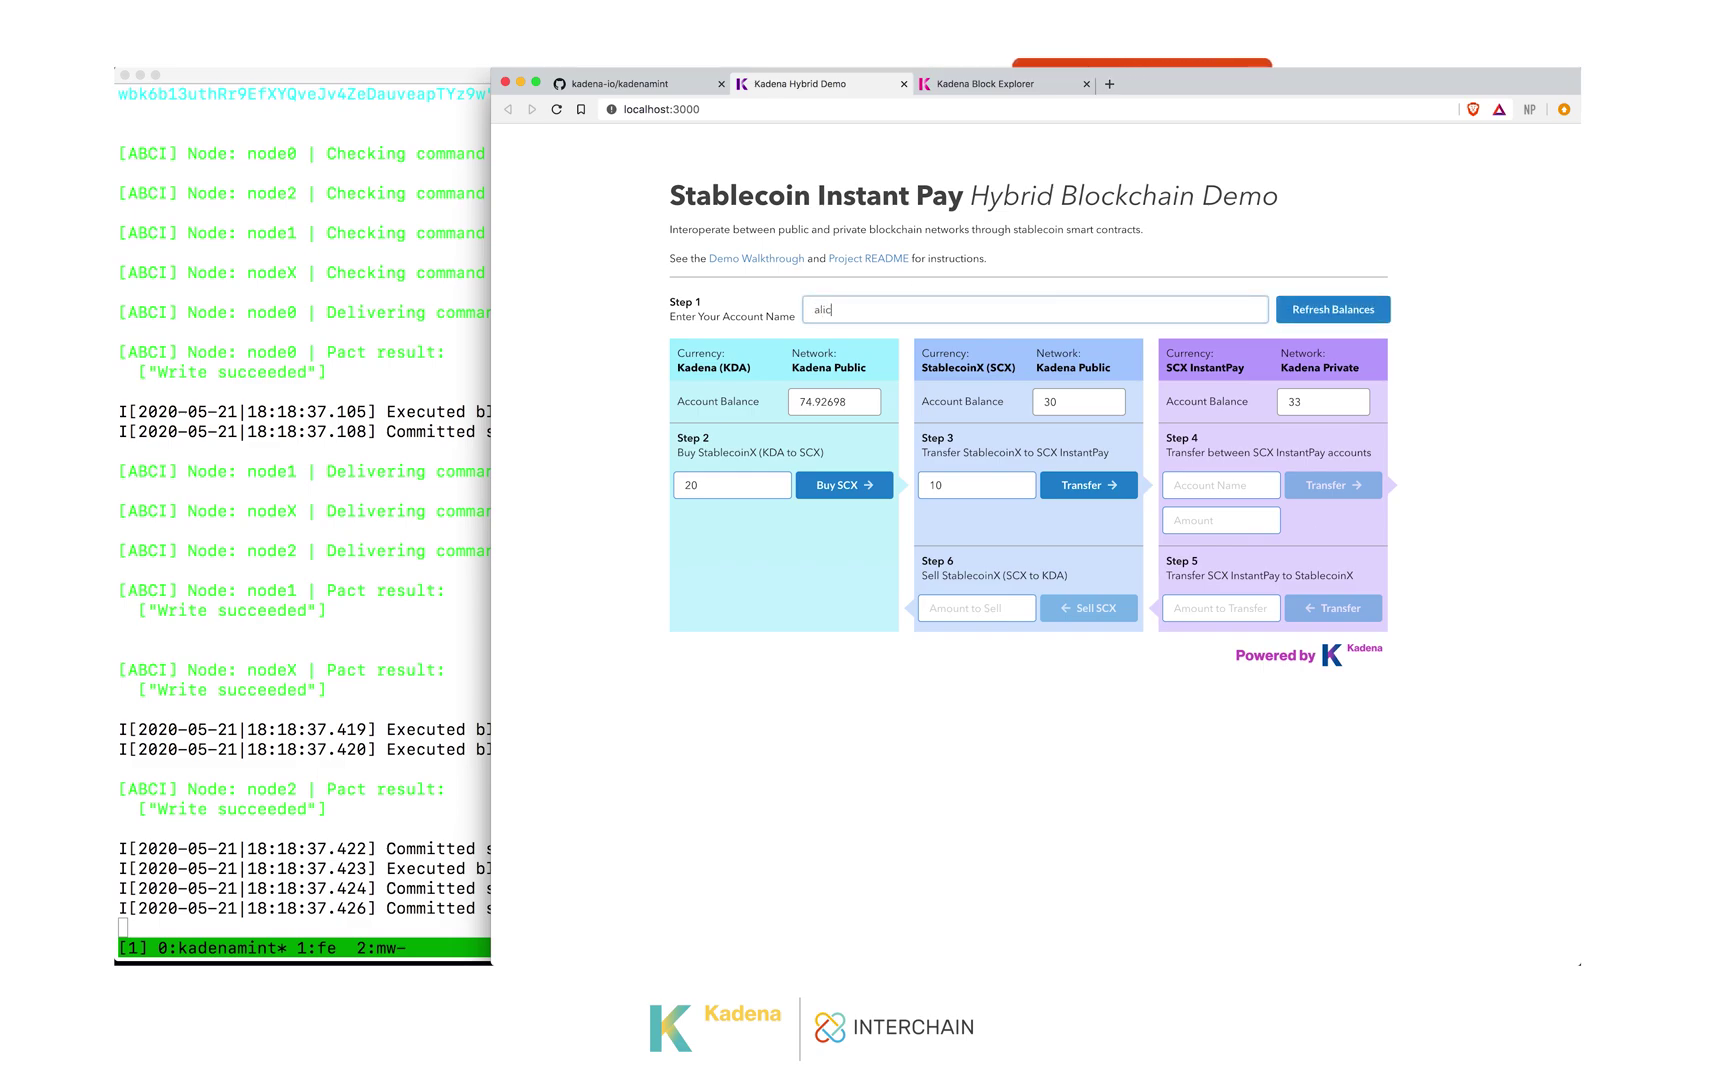
pyautogui.click(1325, 311)
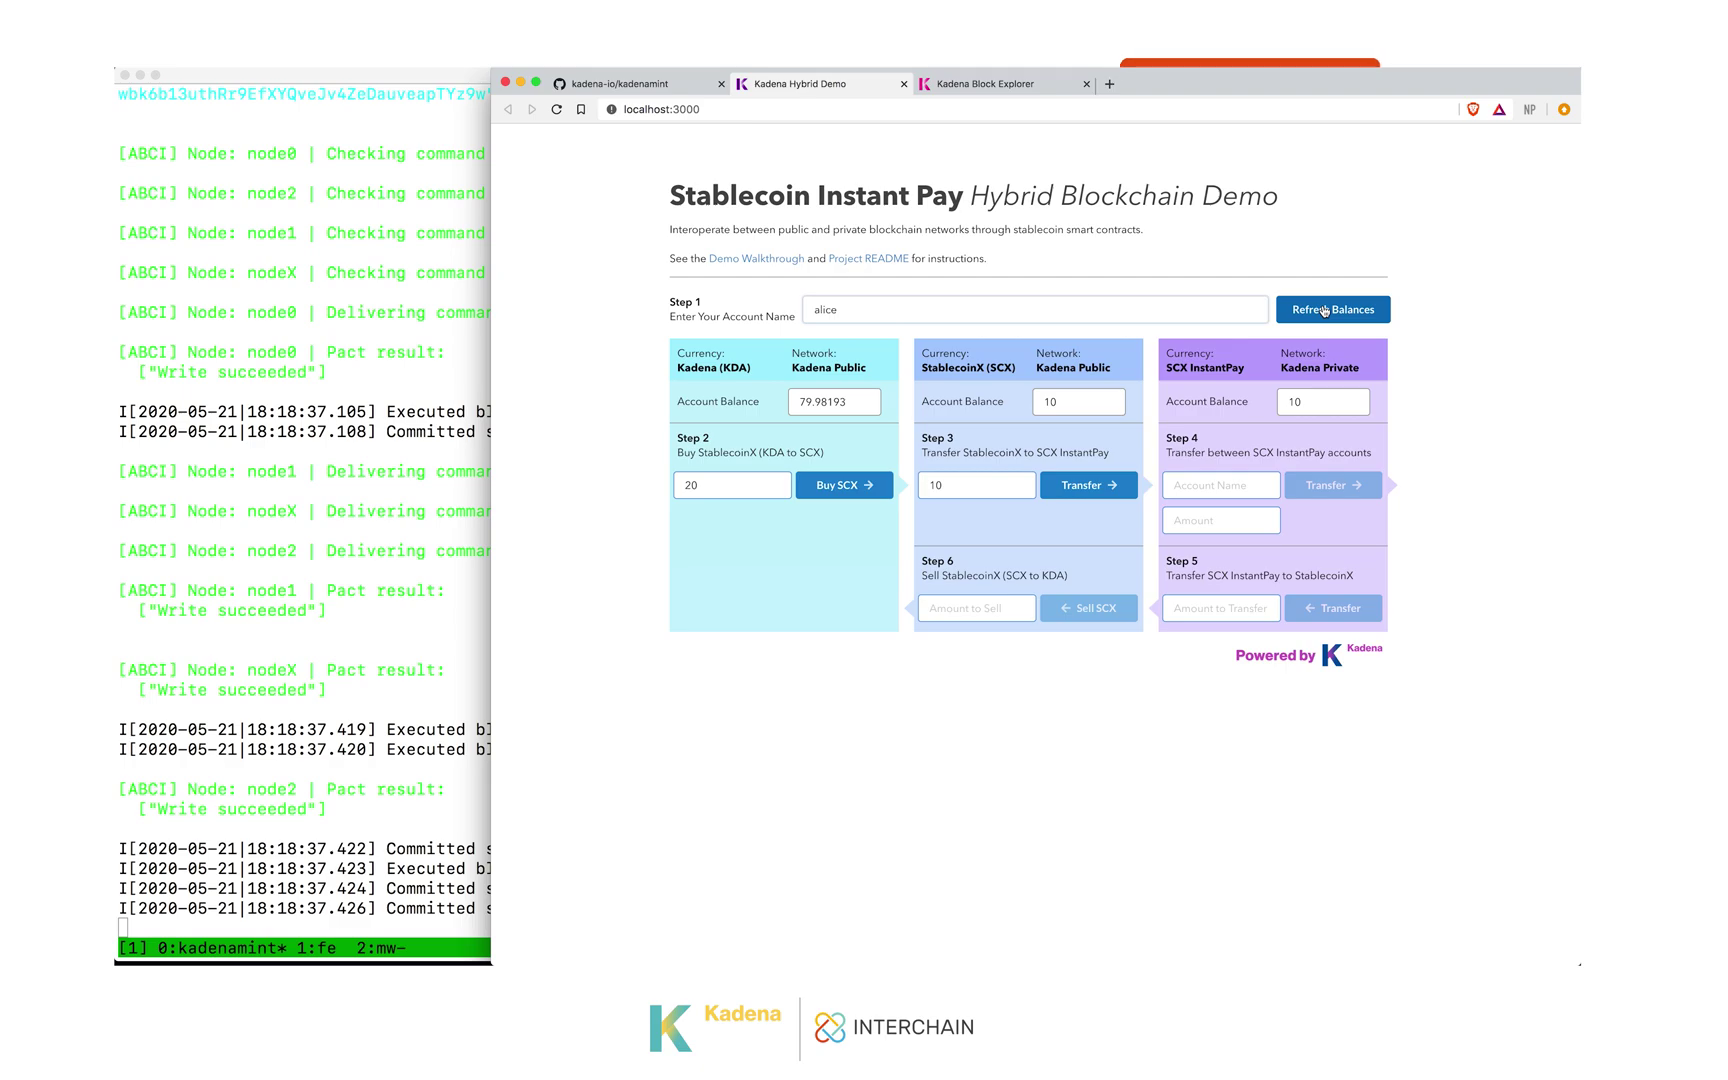
pyautogui.click(1204, 481)
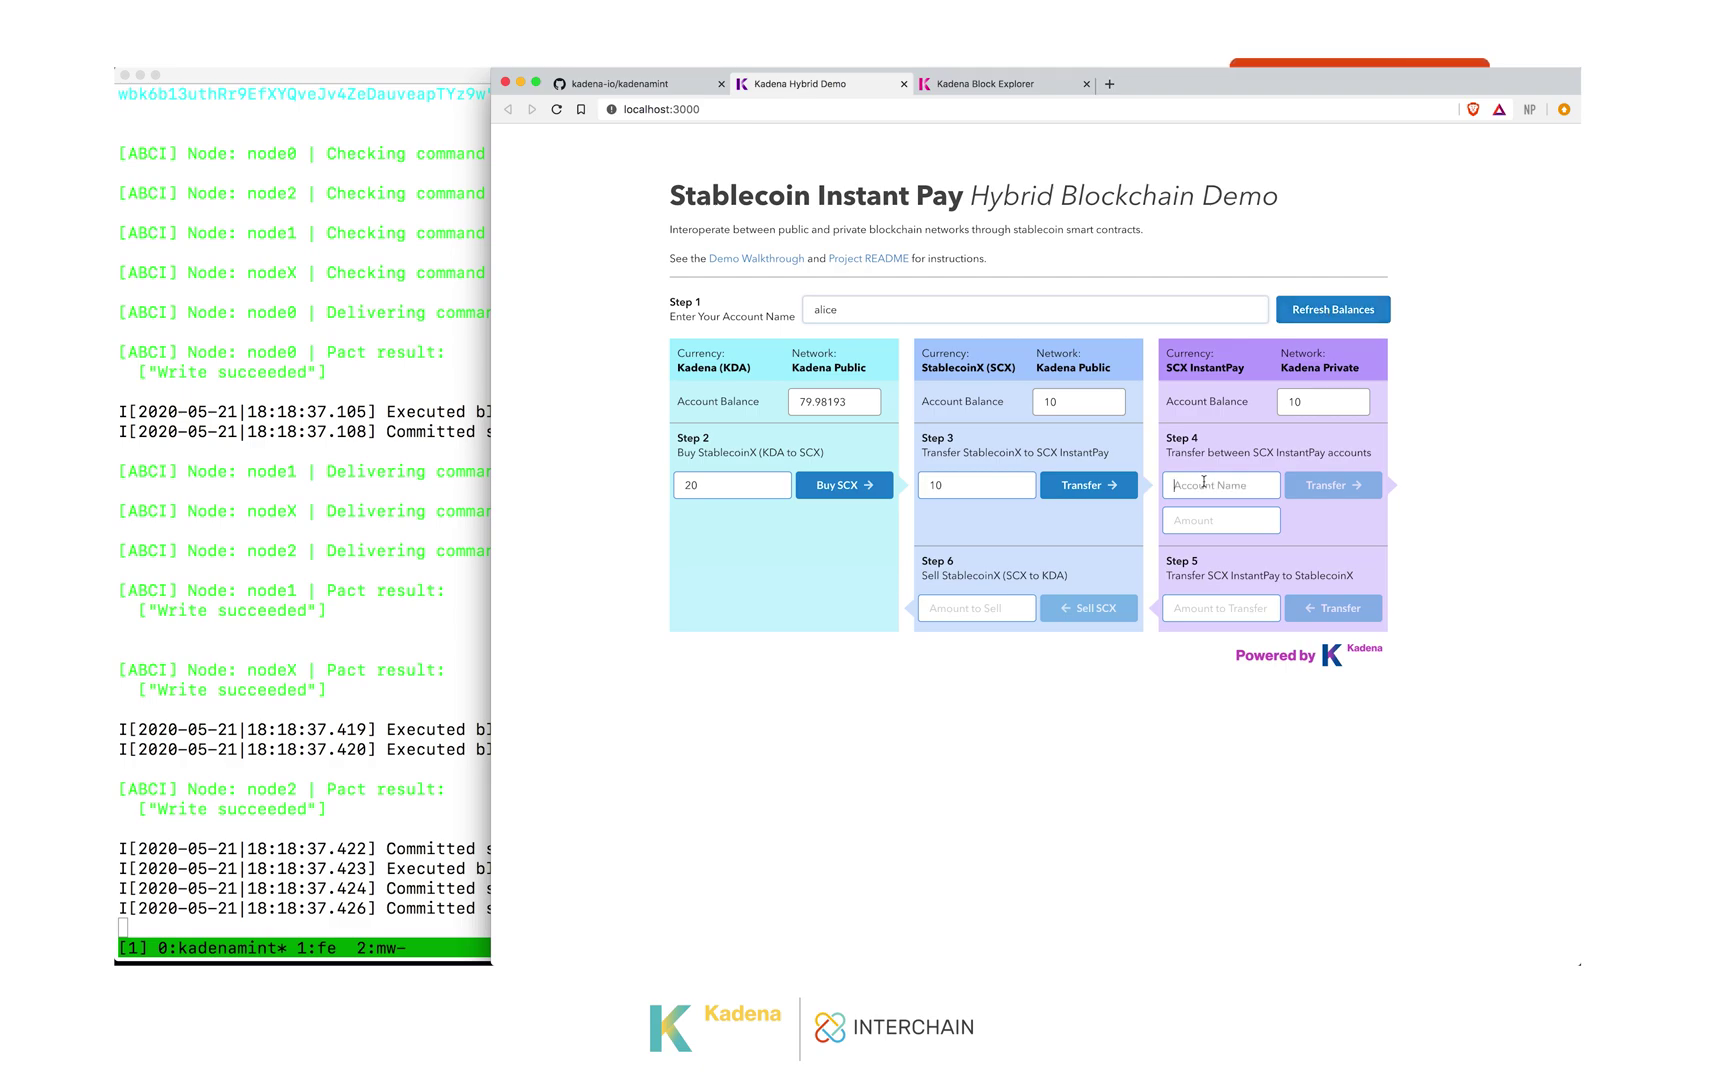
pyautogui.write('bob')
pyautogui.click(1221, 521)
pyautogui.write('2')
pyautogui.click(1334, 486)
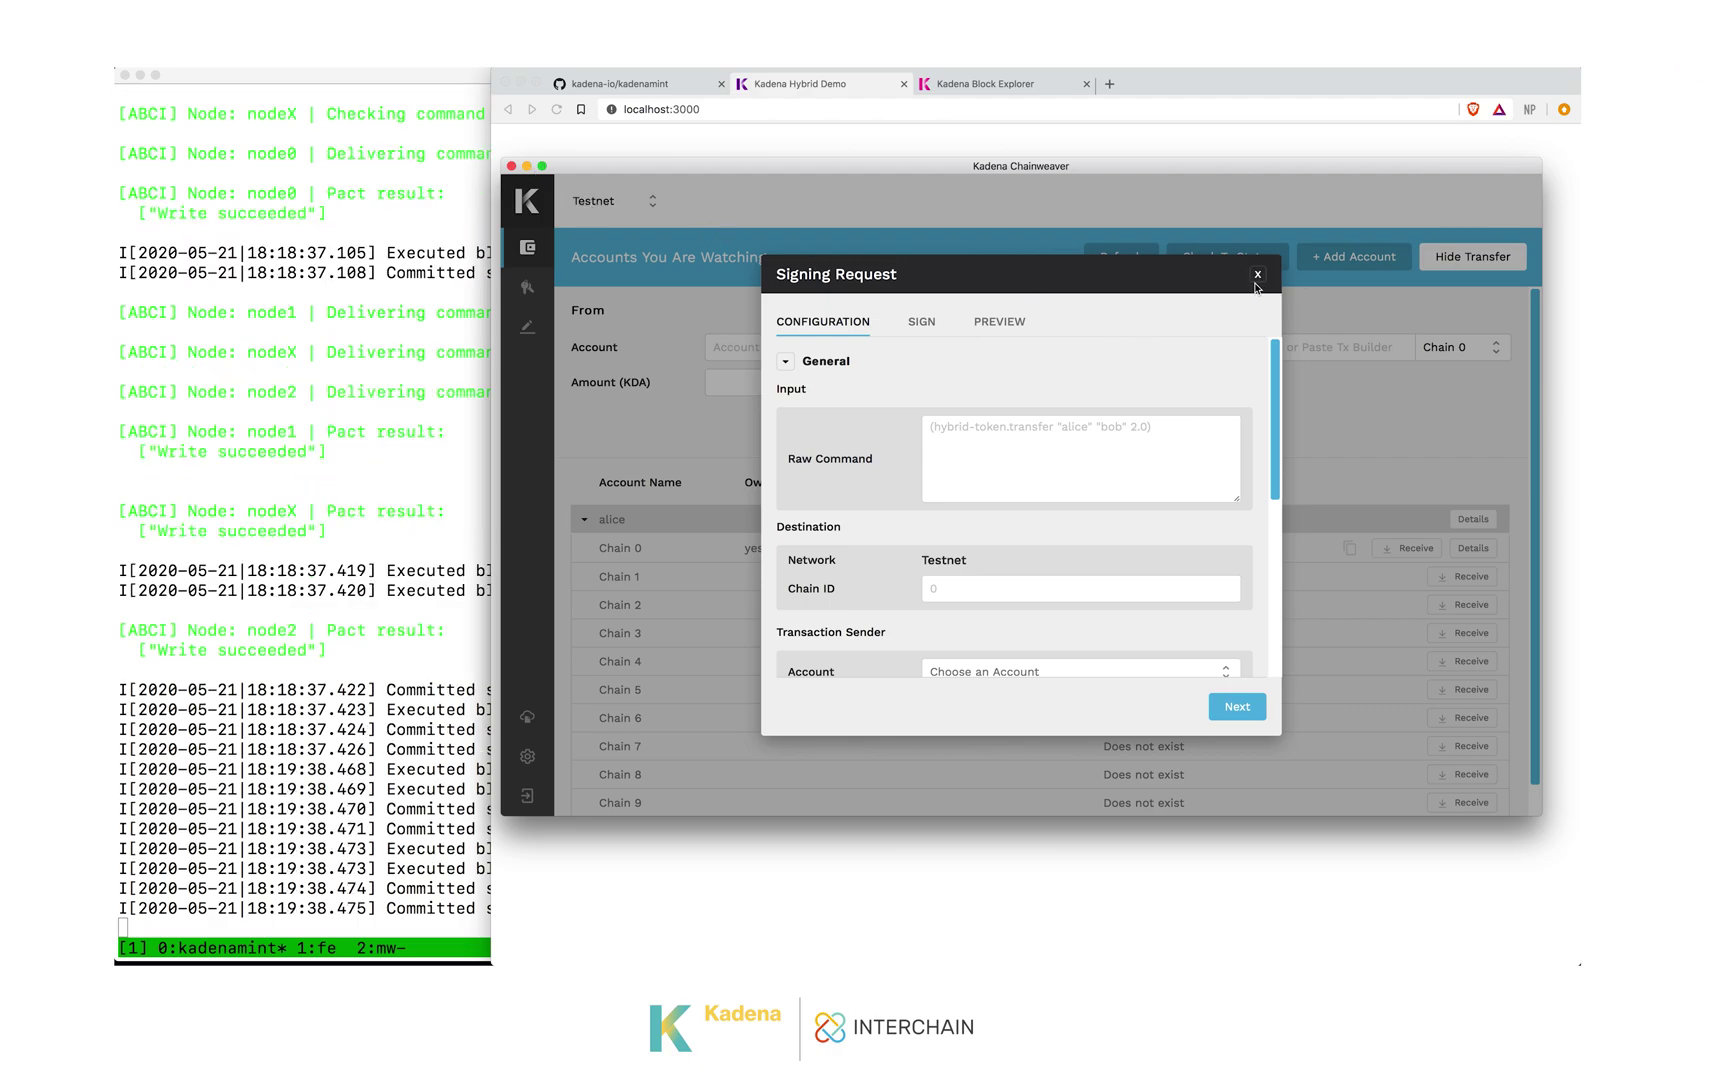
# - Cancel the signing request, dismiss the alert, and bring up Chainweaver's accounts
pyautogui.click(1257, 275)
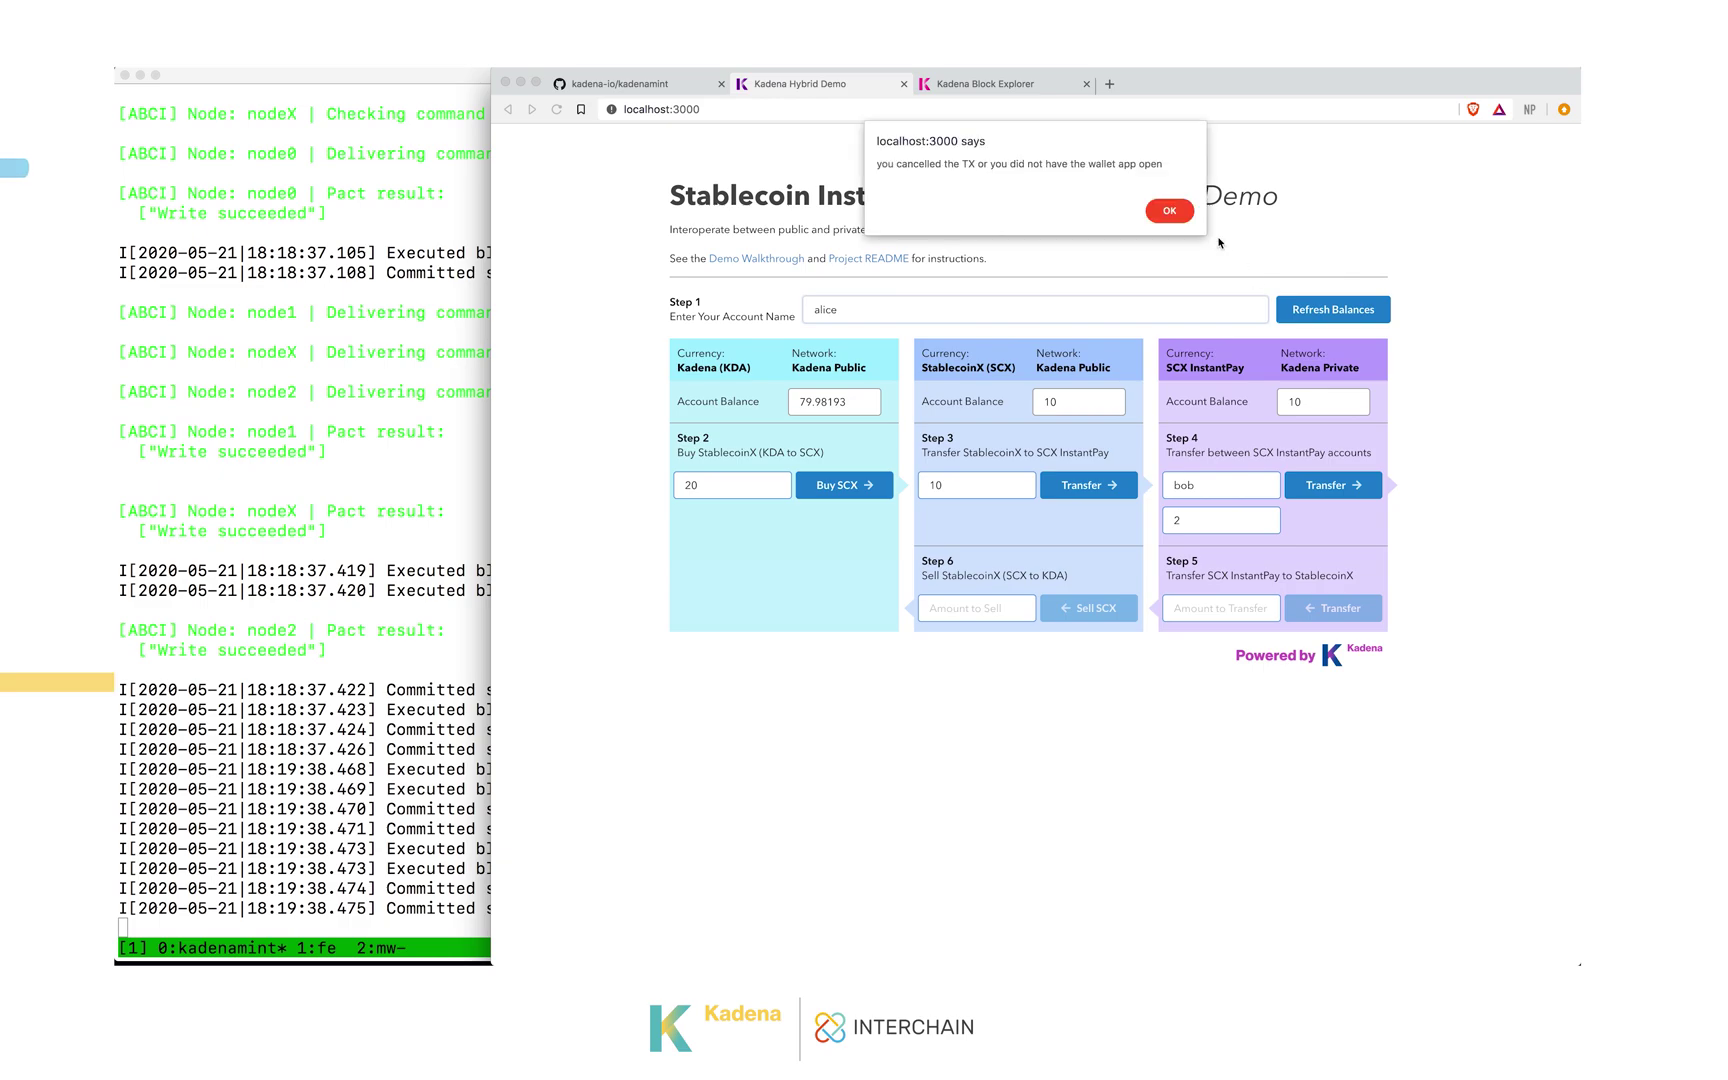
pyautogui.click(1164, 211)
pyautogui.click(1160, 212)
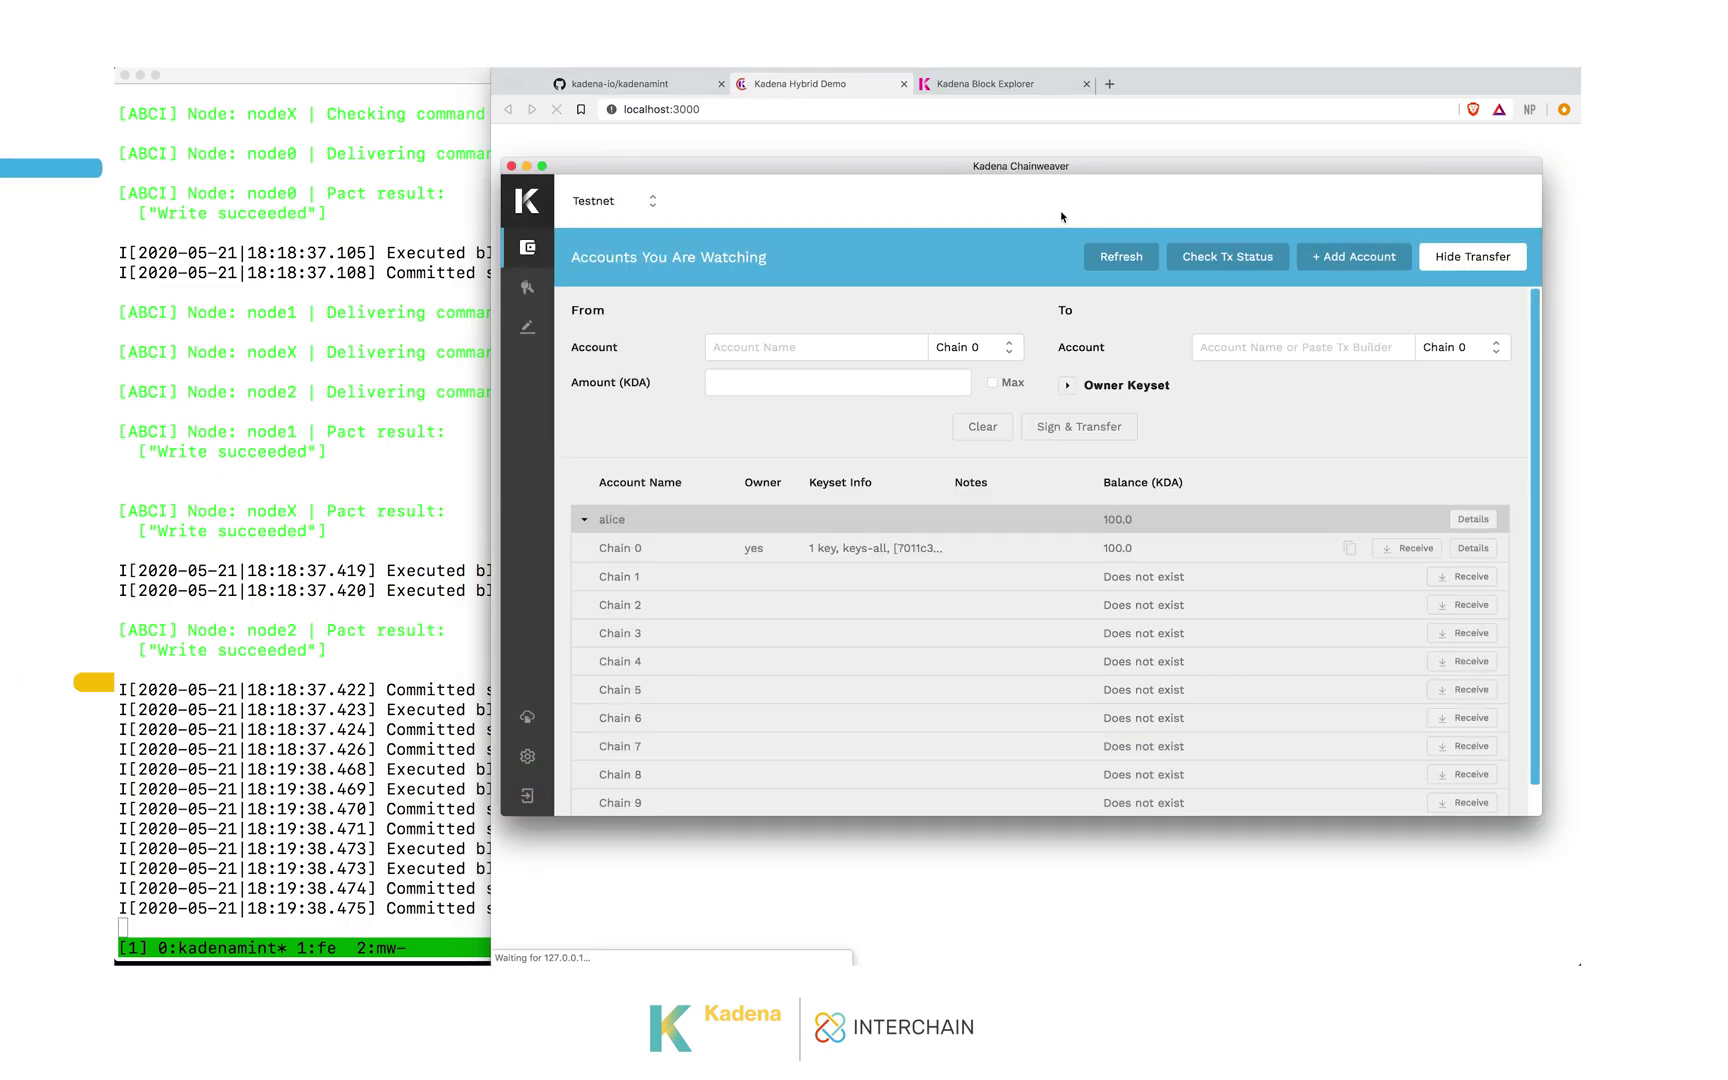
# - Change Chainweaver's network from Testnet to Kadenamint
pyautogui.click(653, 203)
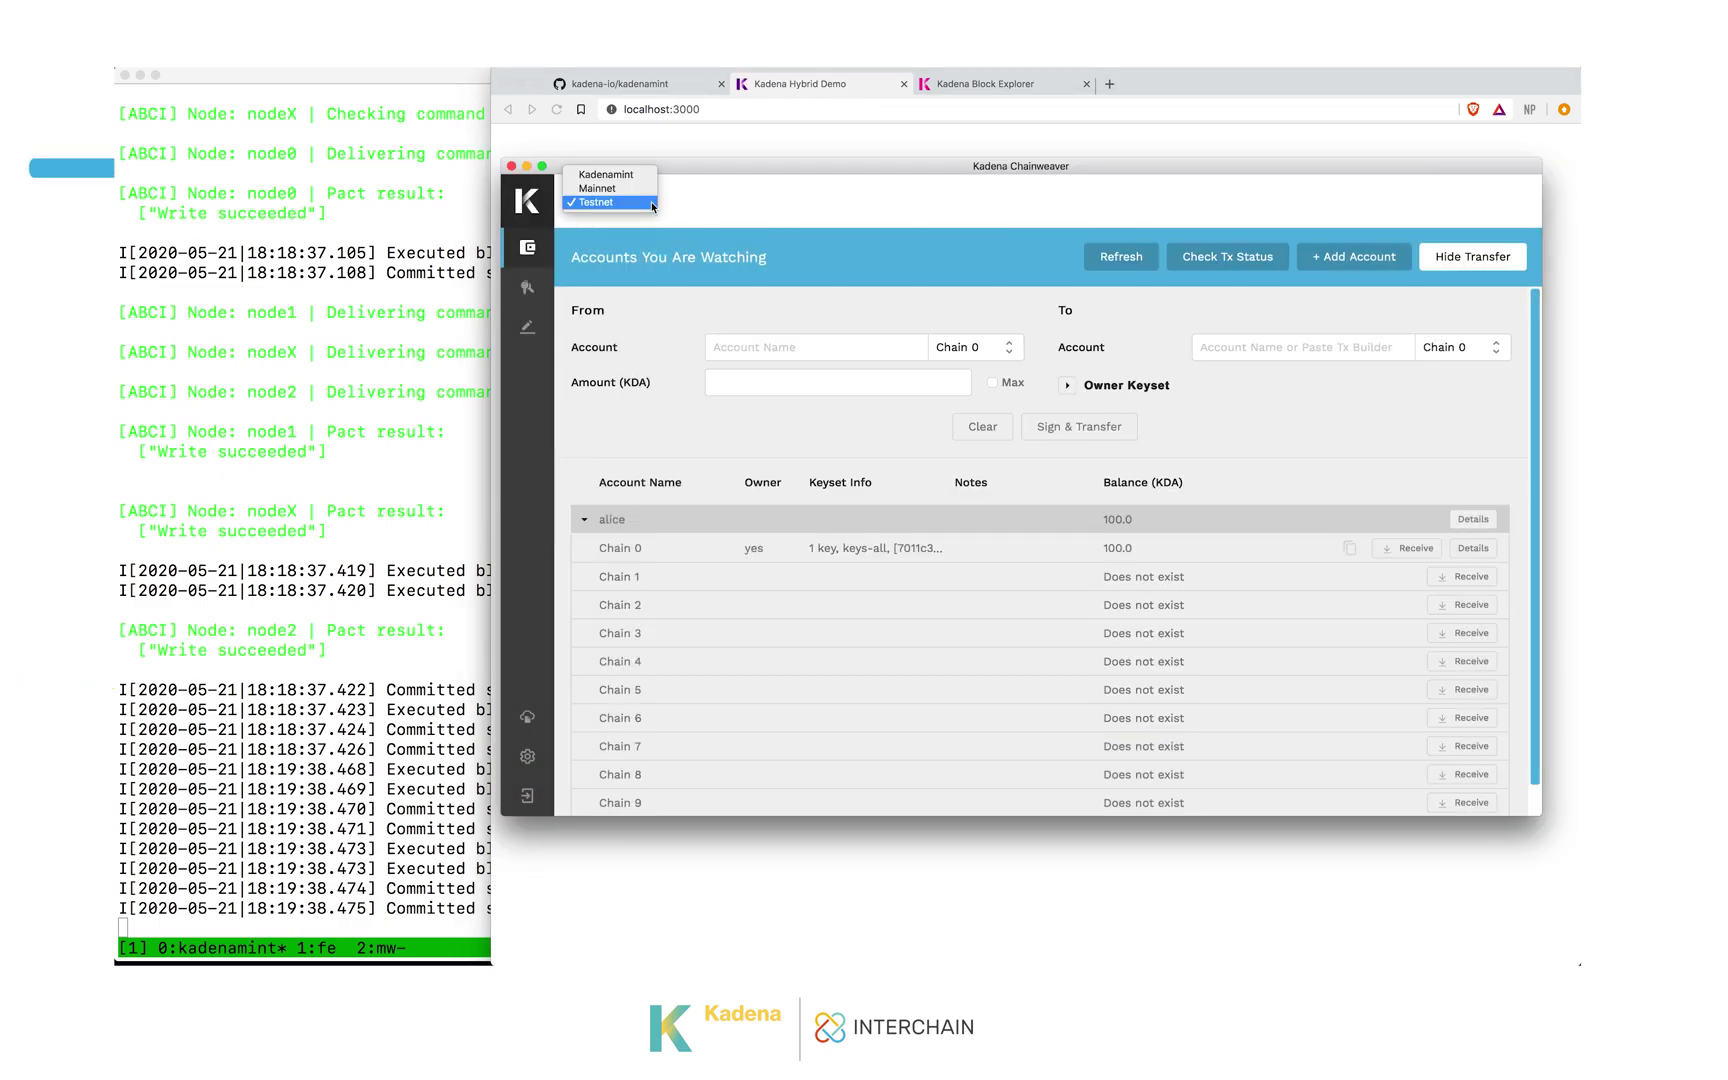
pyautogui.click(601, 183)
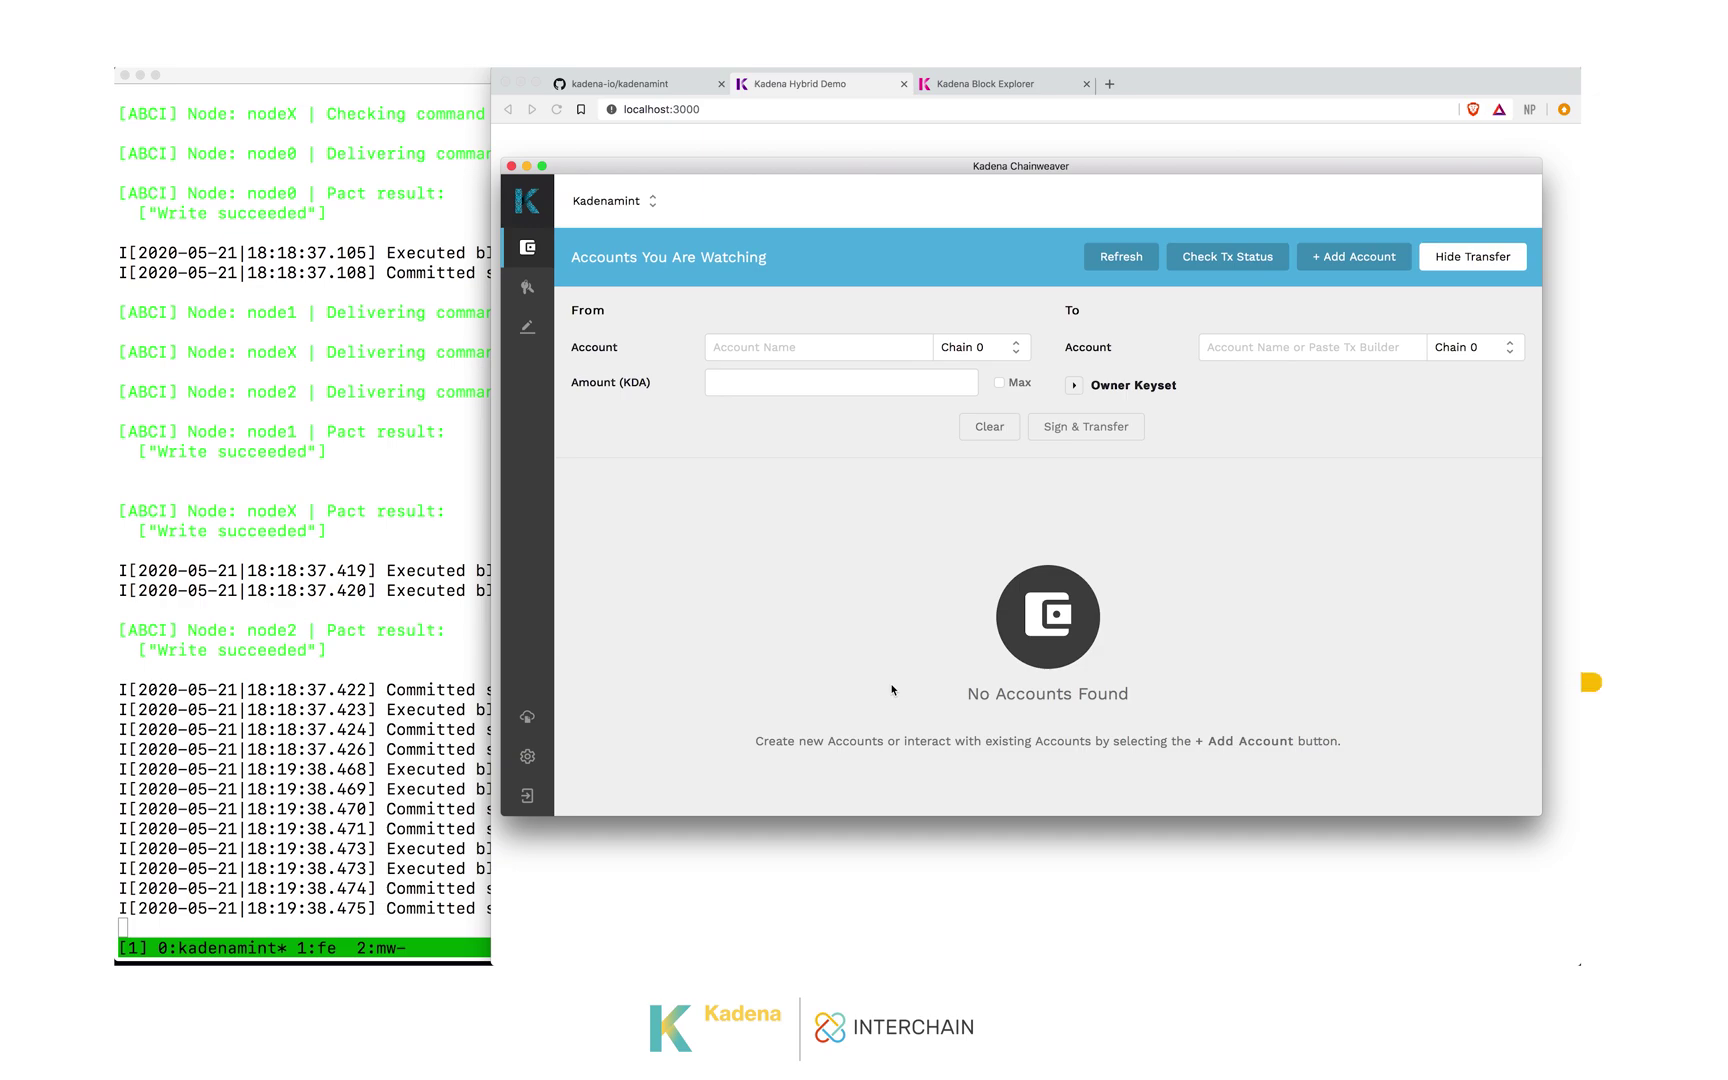
pyautogui.press('super+Tab')
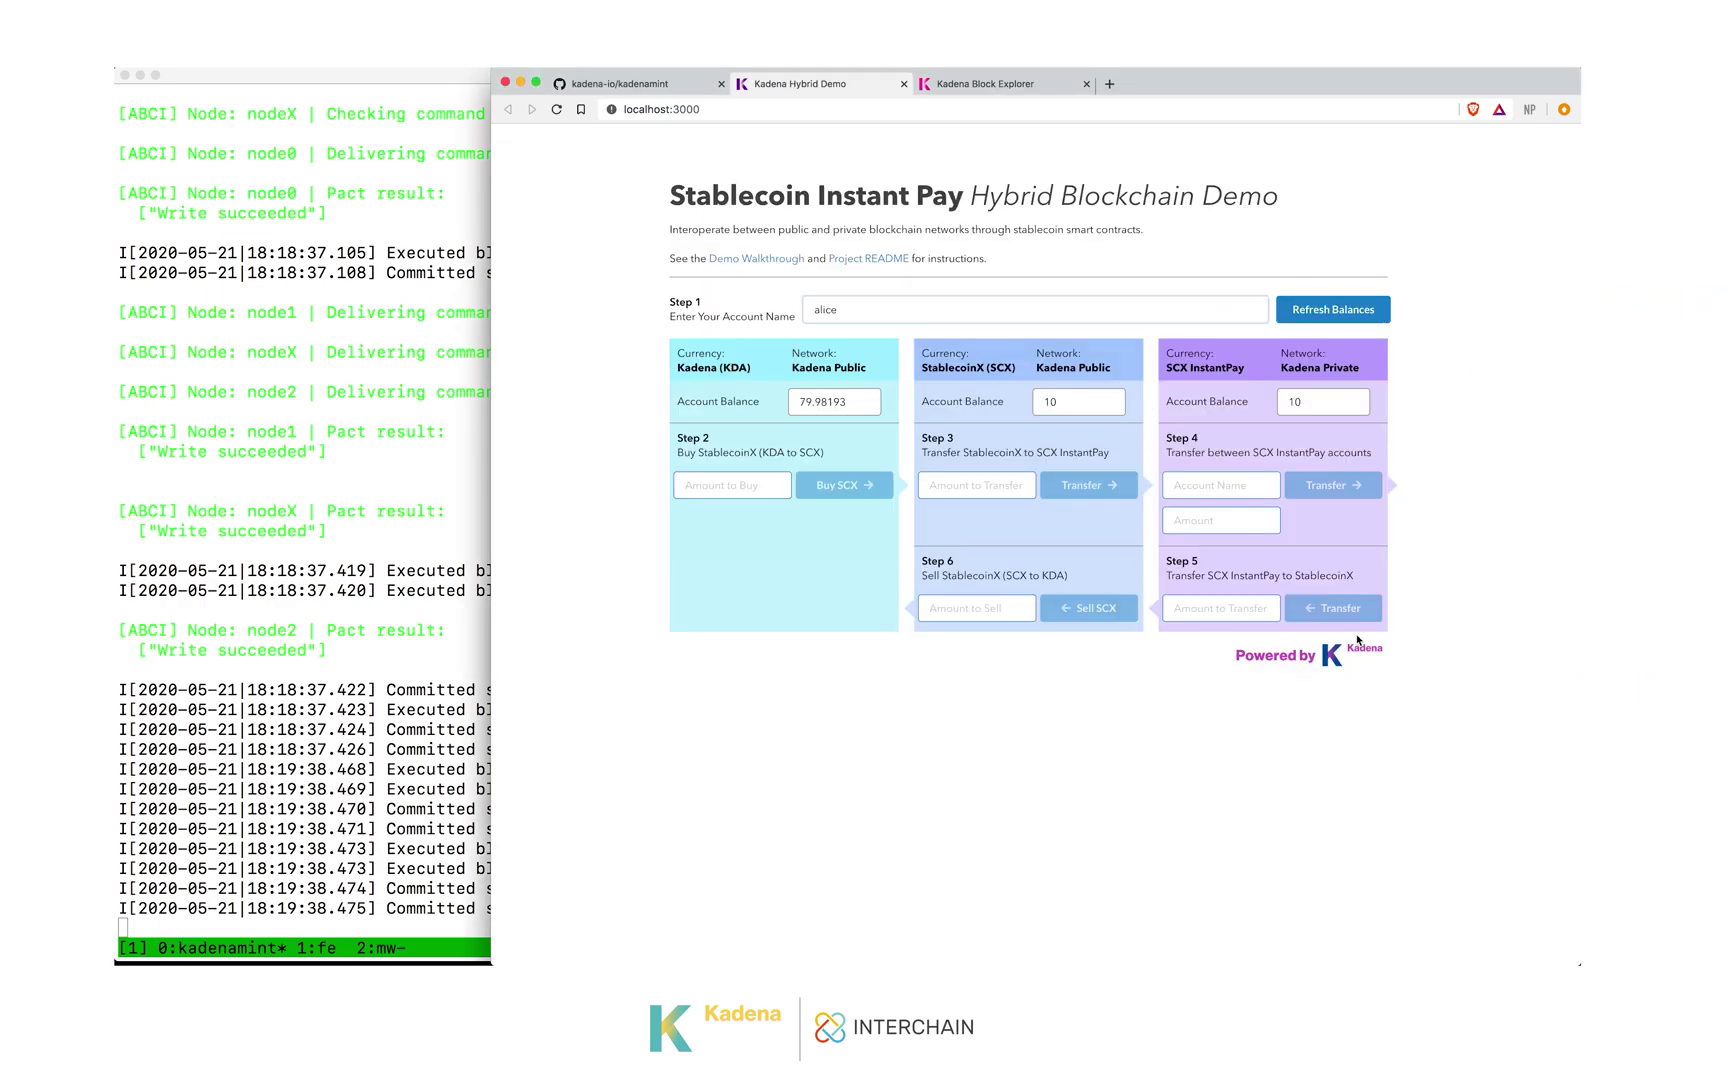
pyautogui.press('super+Tab')
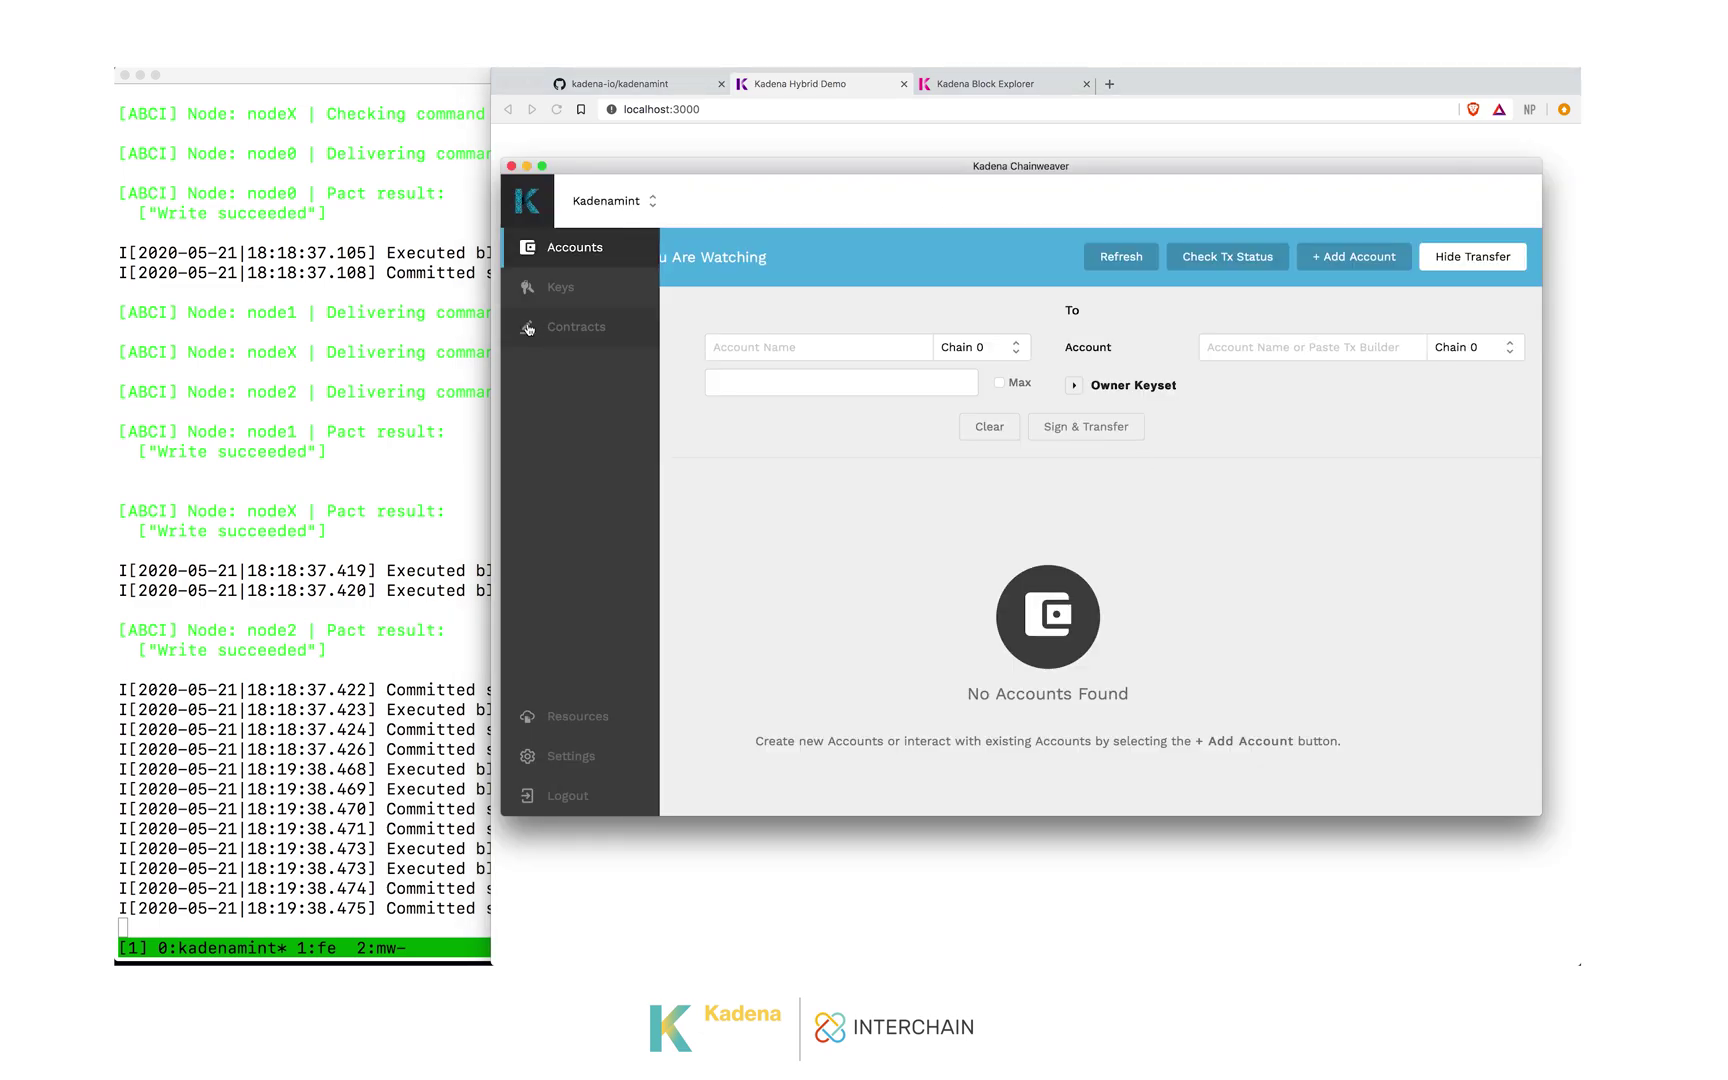
# - Open the hybrid-token module from the Module Explorer in the editor and scroll through its source
pyautogui.click(528, 329)
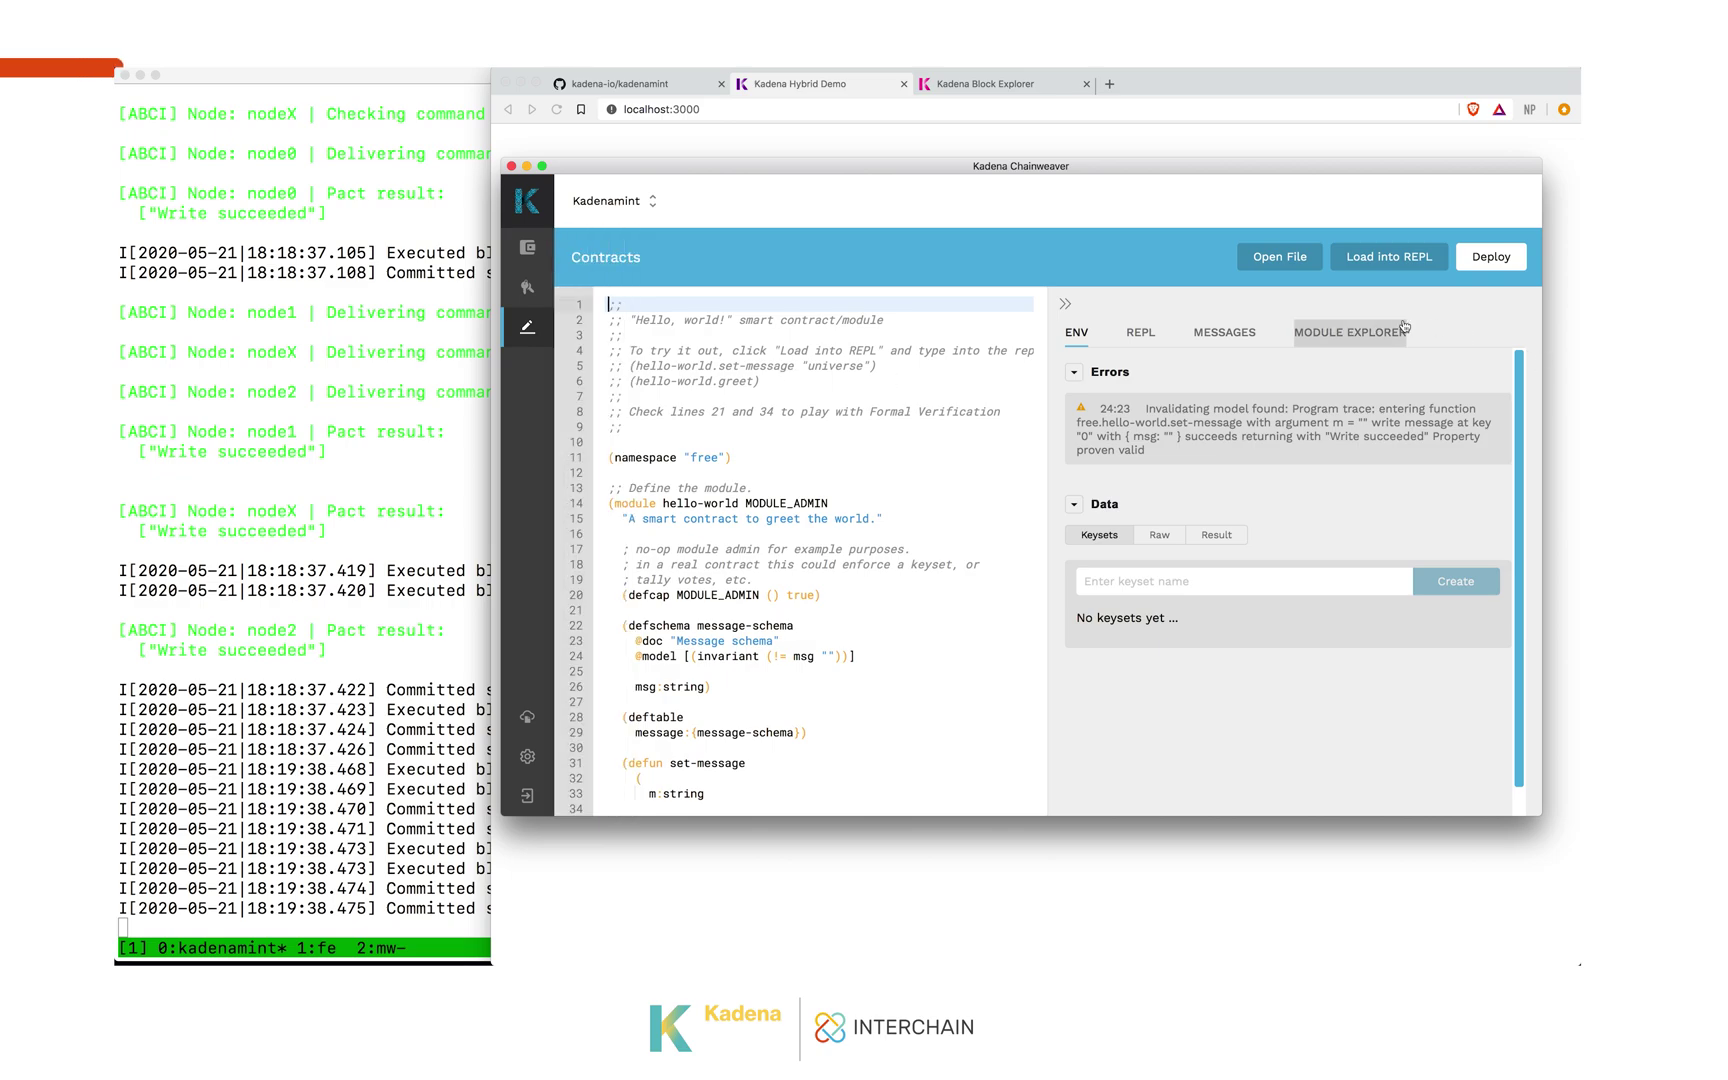
pyautogui.click(1367, 335)
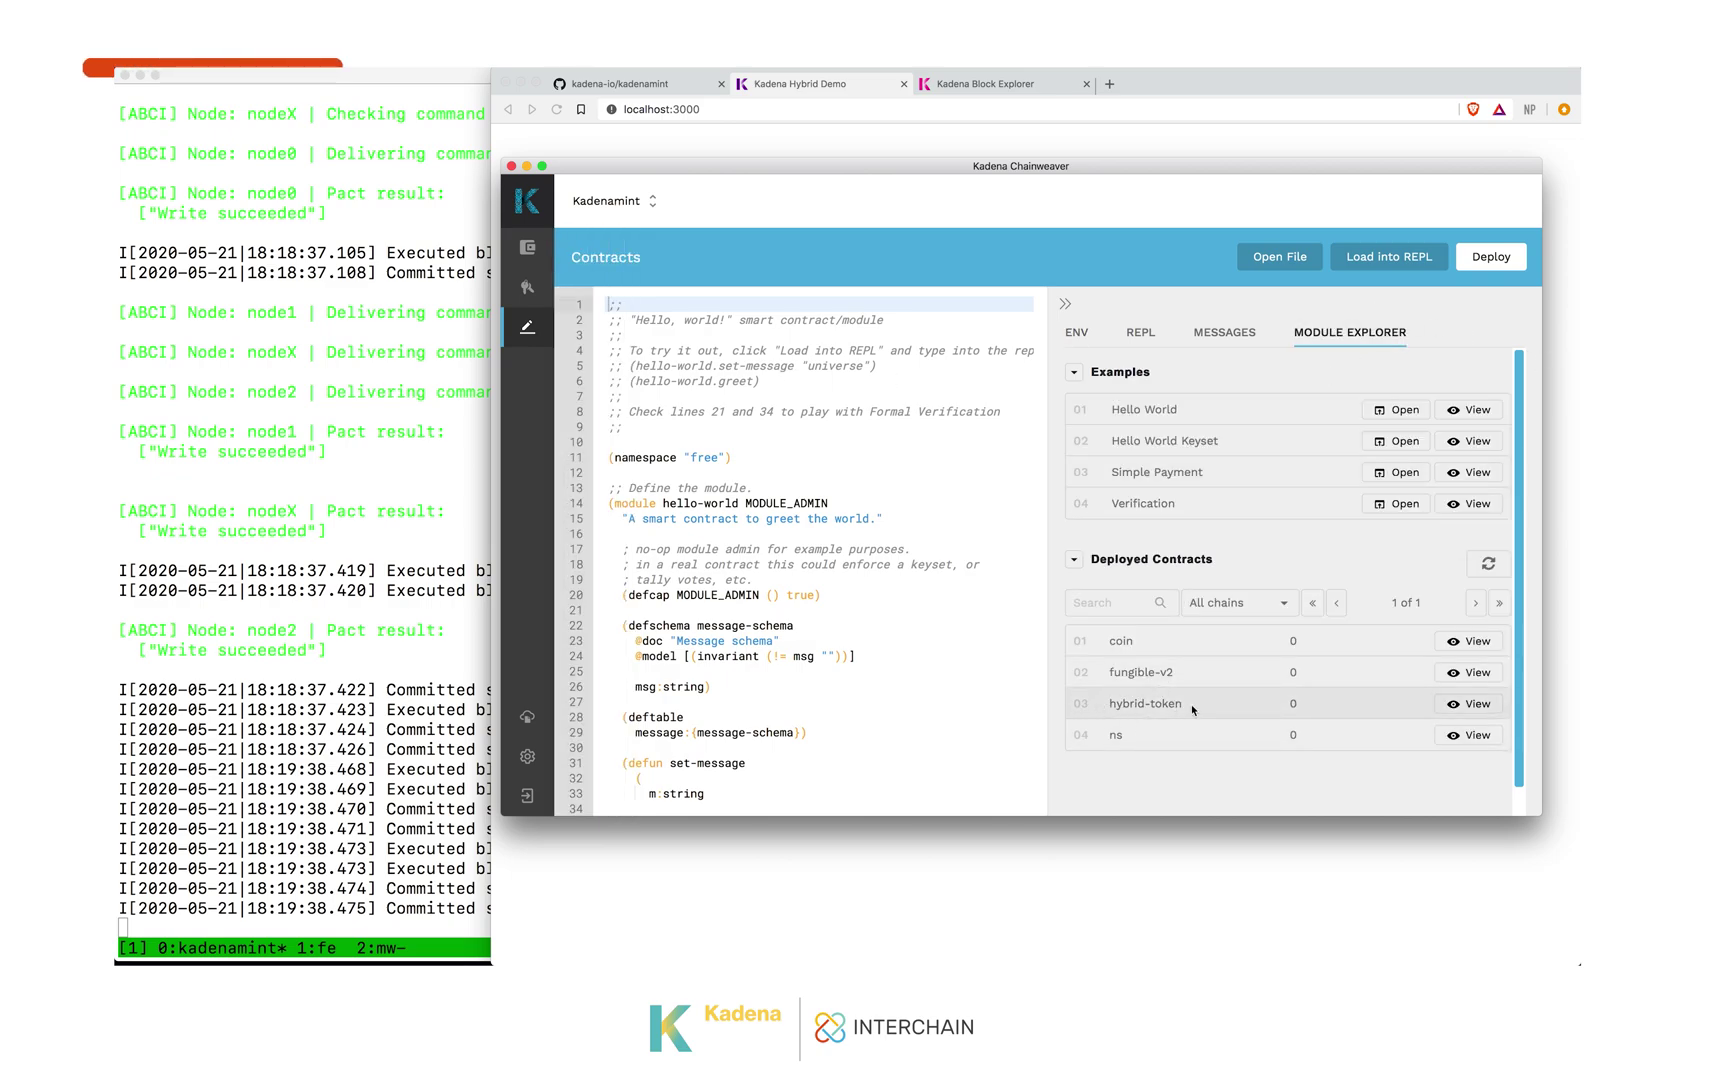
pyautogui.click(1470, 705)
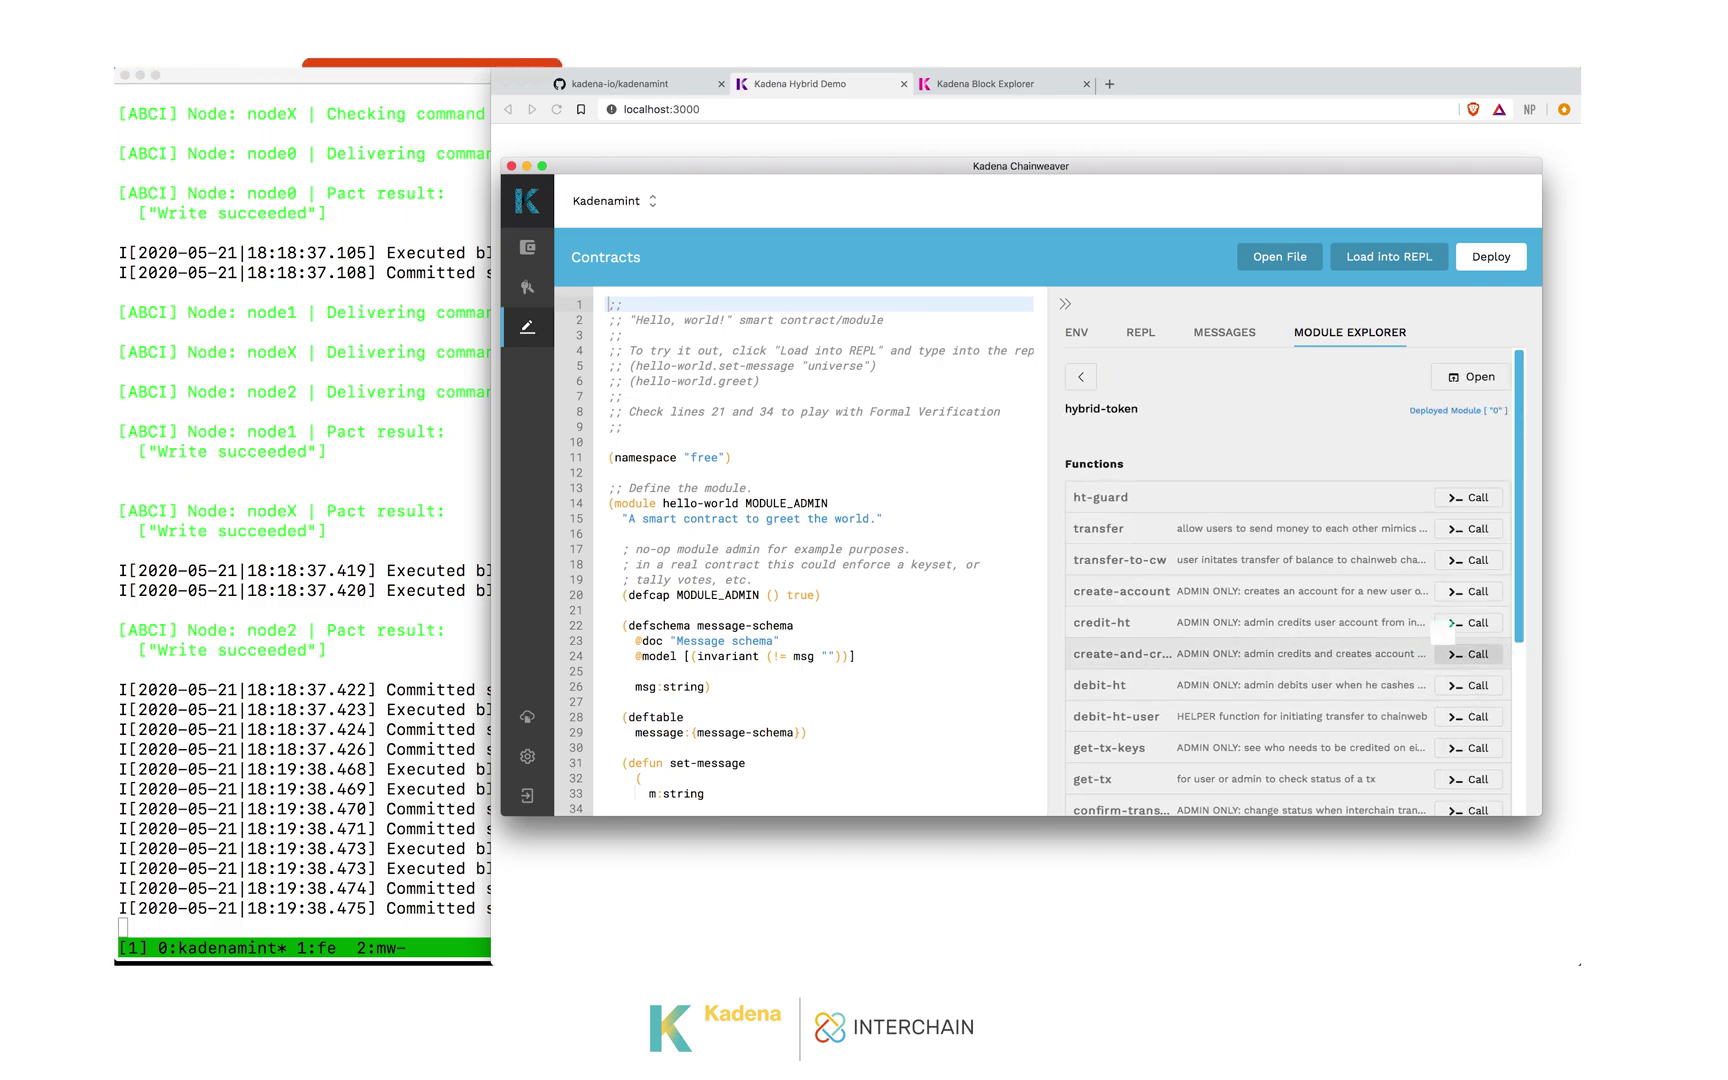
pyautogui.click(1481, 378)
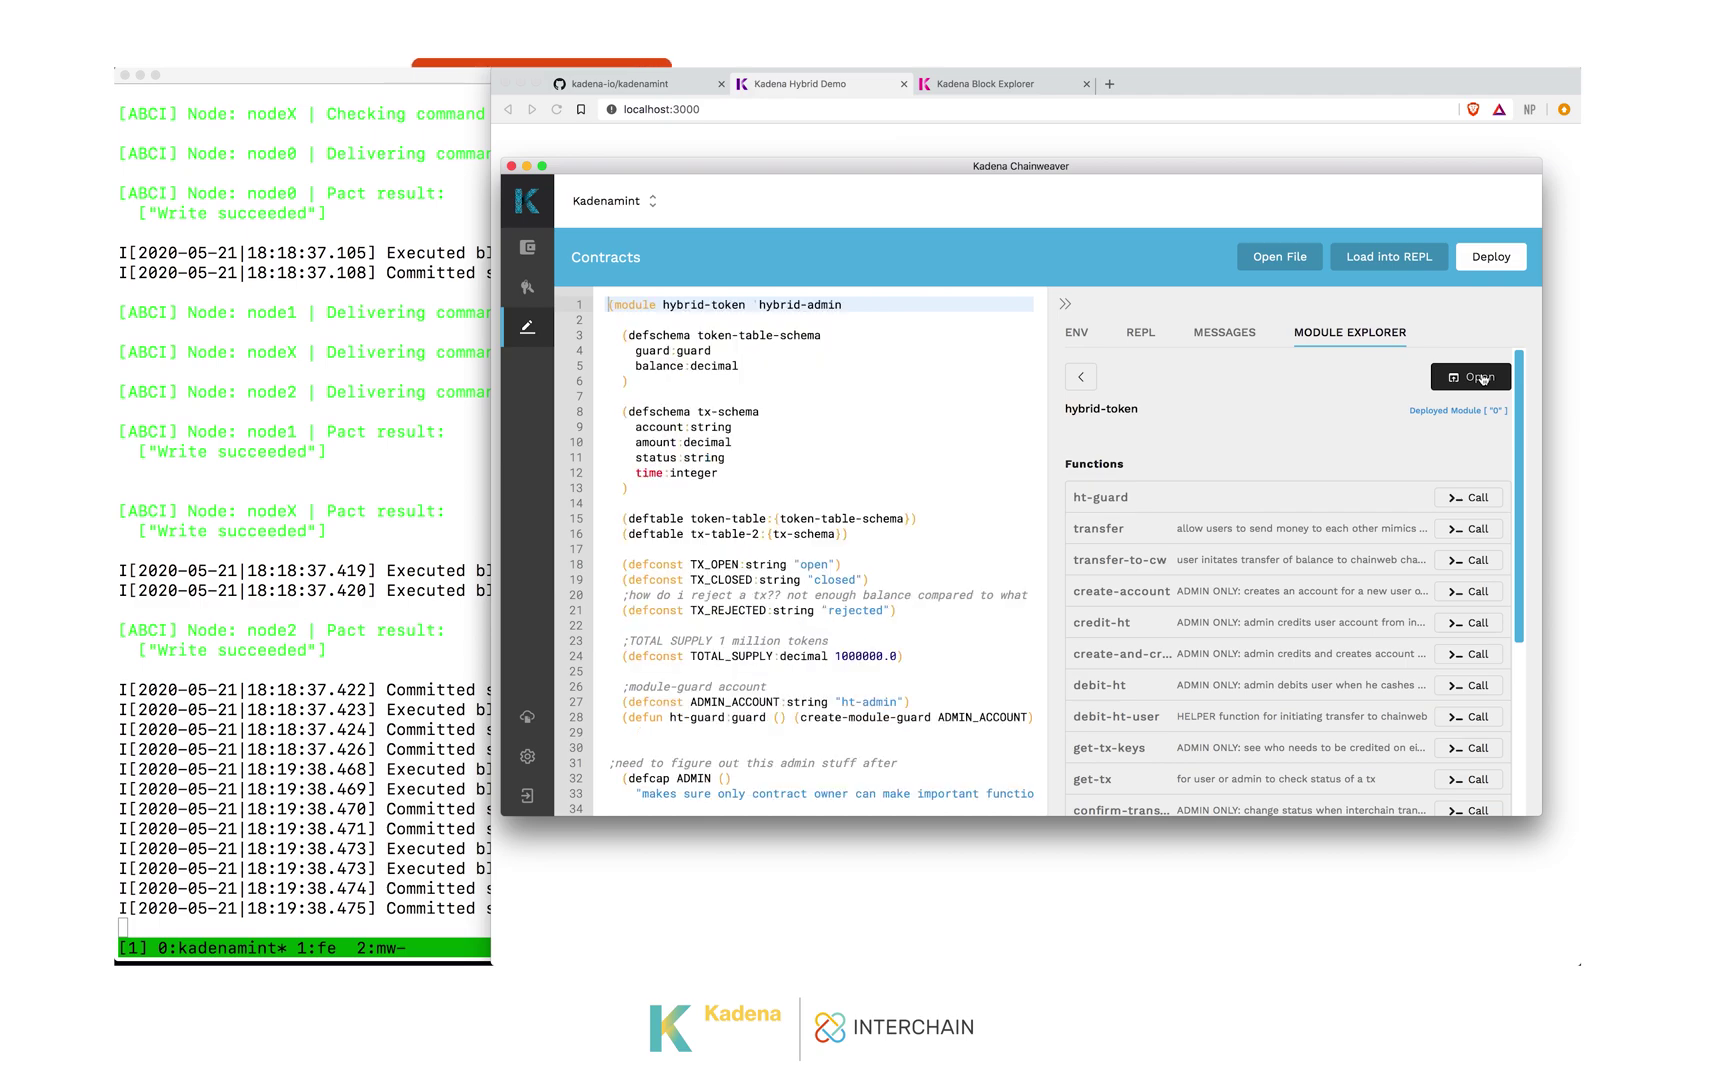
pyautogui.scroll(-15, 760, 533)
pyautogui.scroll(-5, 760, 533)
pyautogui.scroll(20, 760, 533)
pyautogui.scroll(-8, 1451, 500)
pyautogui.scroll(5, 1297, 695)
pyautogui.scroll(3, 1297, 695)
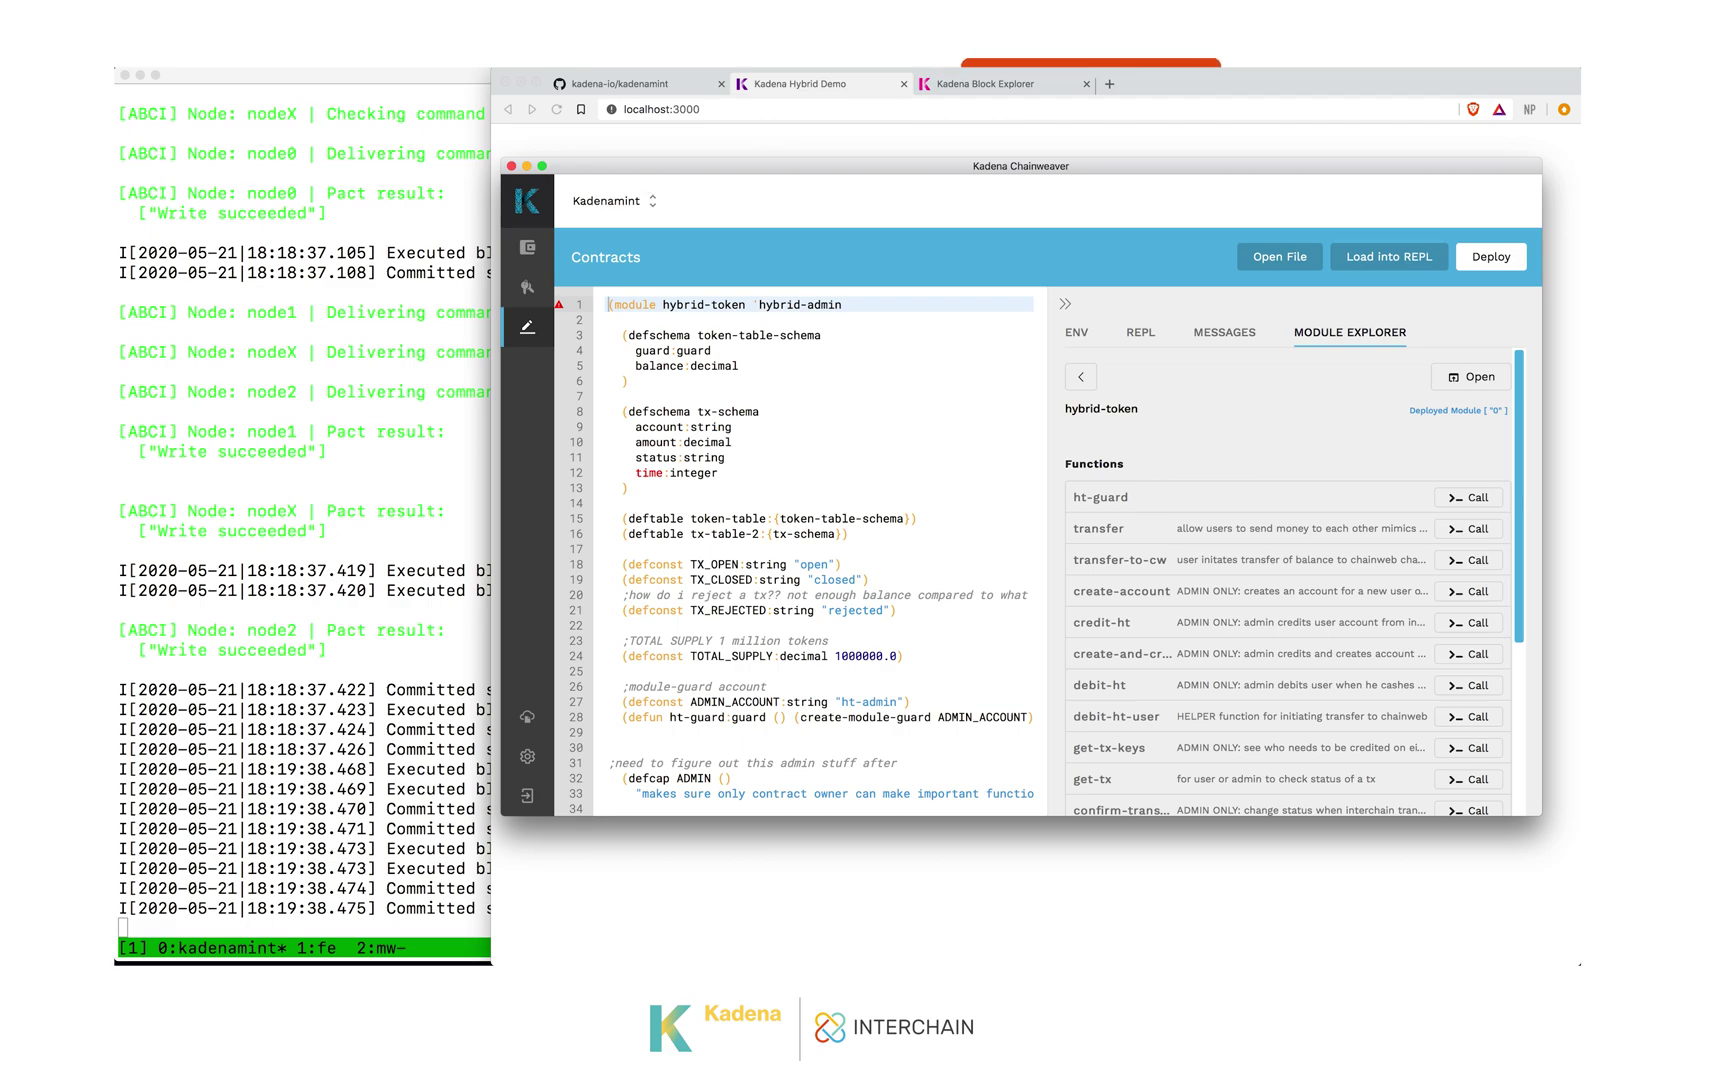
# - Back on the demo page, request an InstantPay transfer of 2 to bob in Step 4
pyautogui.click(1247, 70)
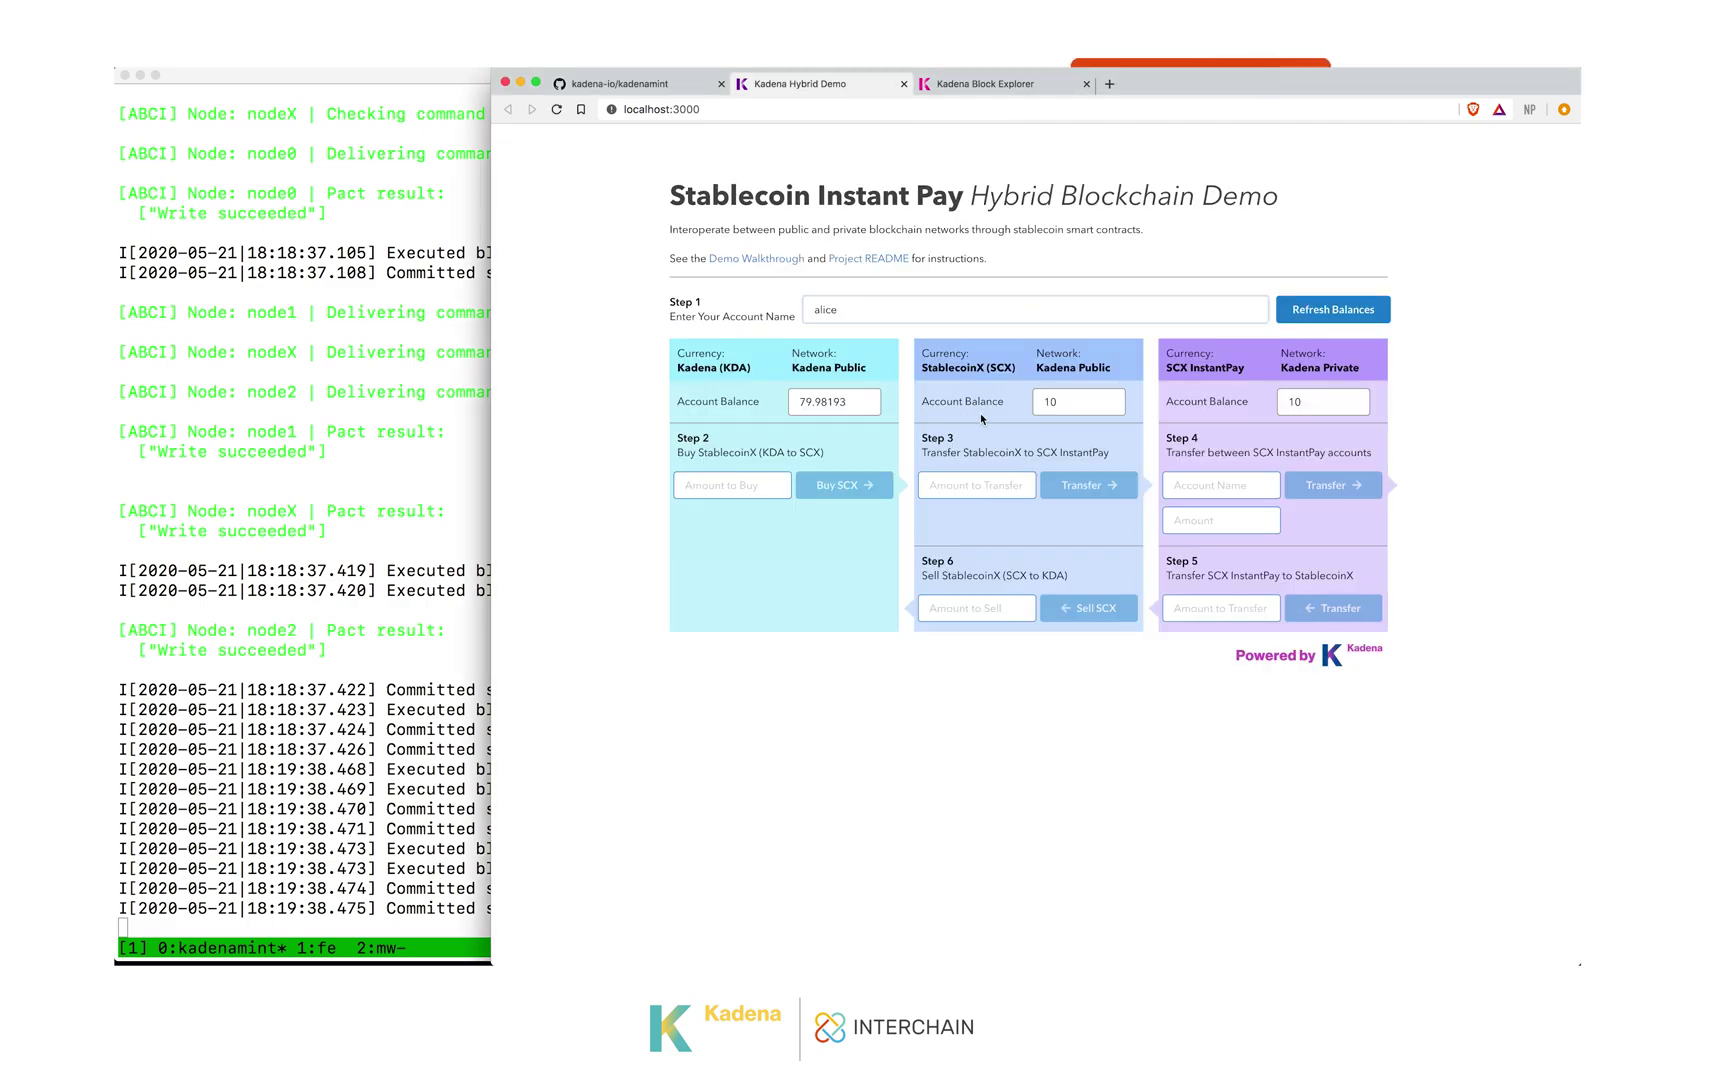
pyautogui.click(1230, 482)
pyautogui.write('bob')
pyautogui.click(1219, 520)
pyautogui.write('2')
pyautogui.click(1336, 484)
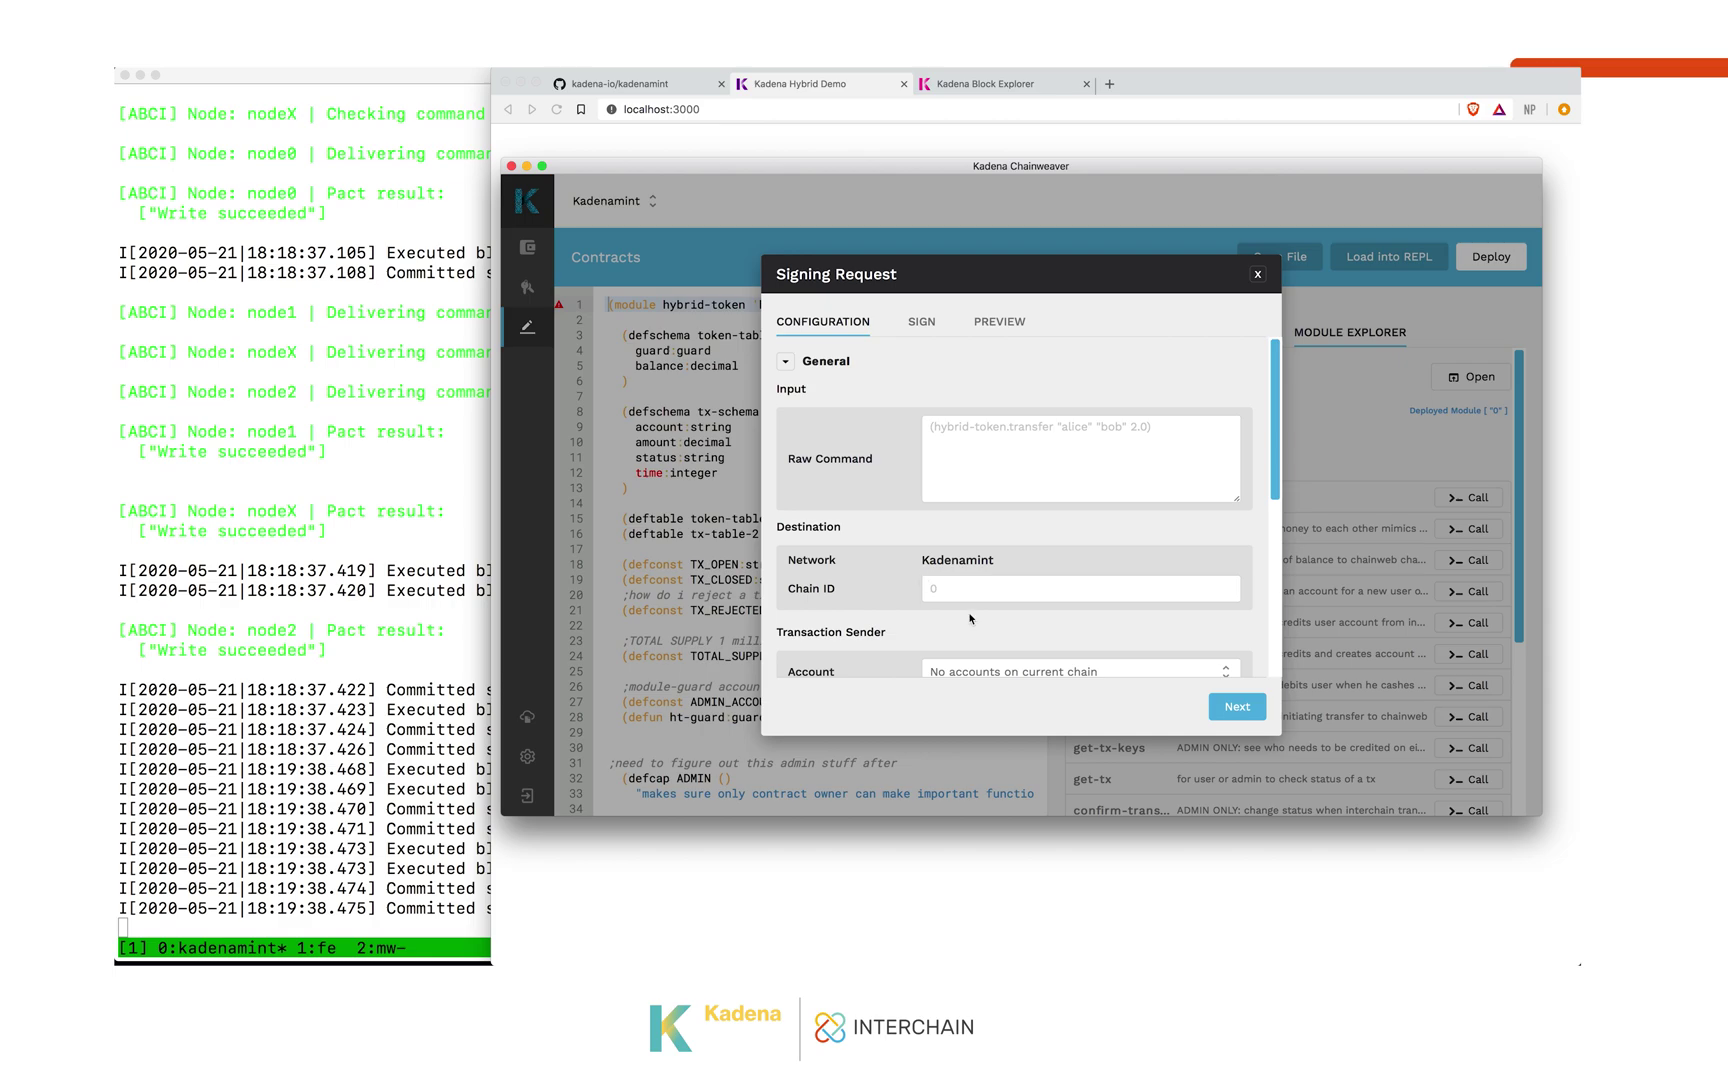
# - Grant the registered-user capability with the second key and submit the signed transfer
pyautogui.click(1237, 706)
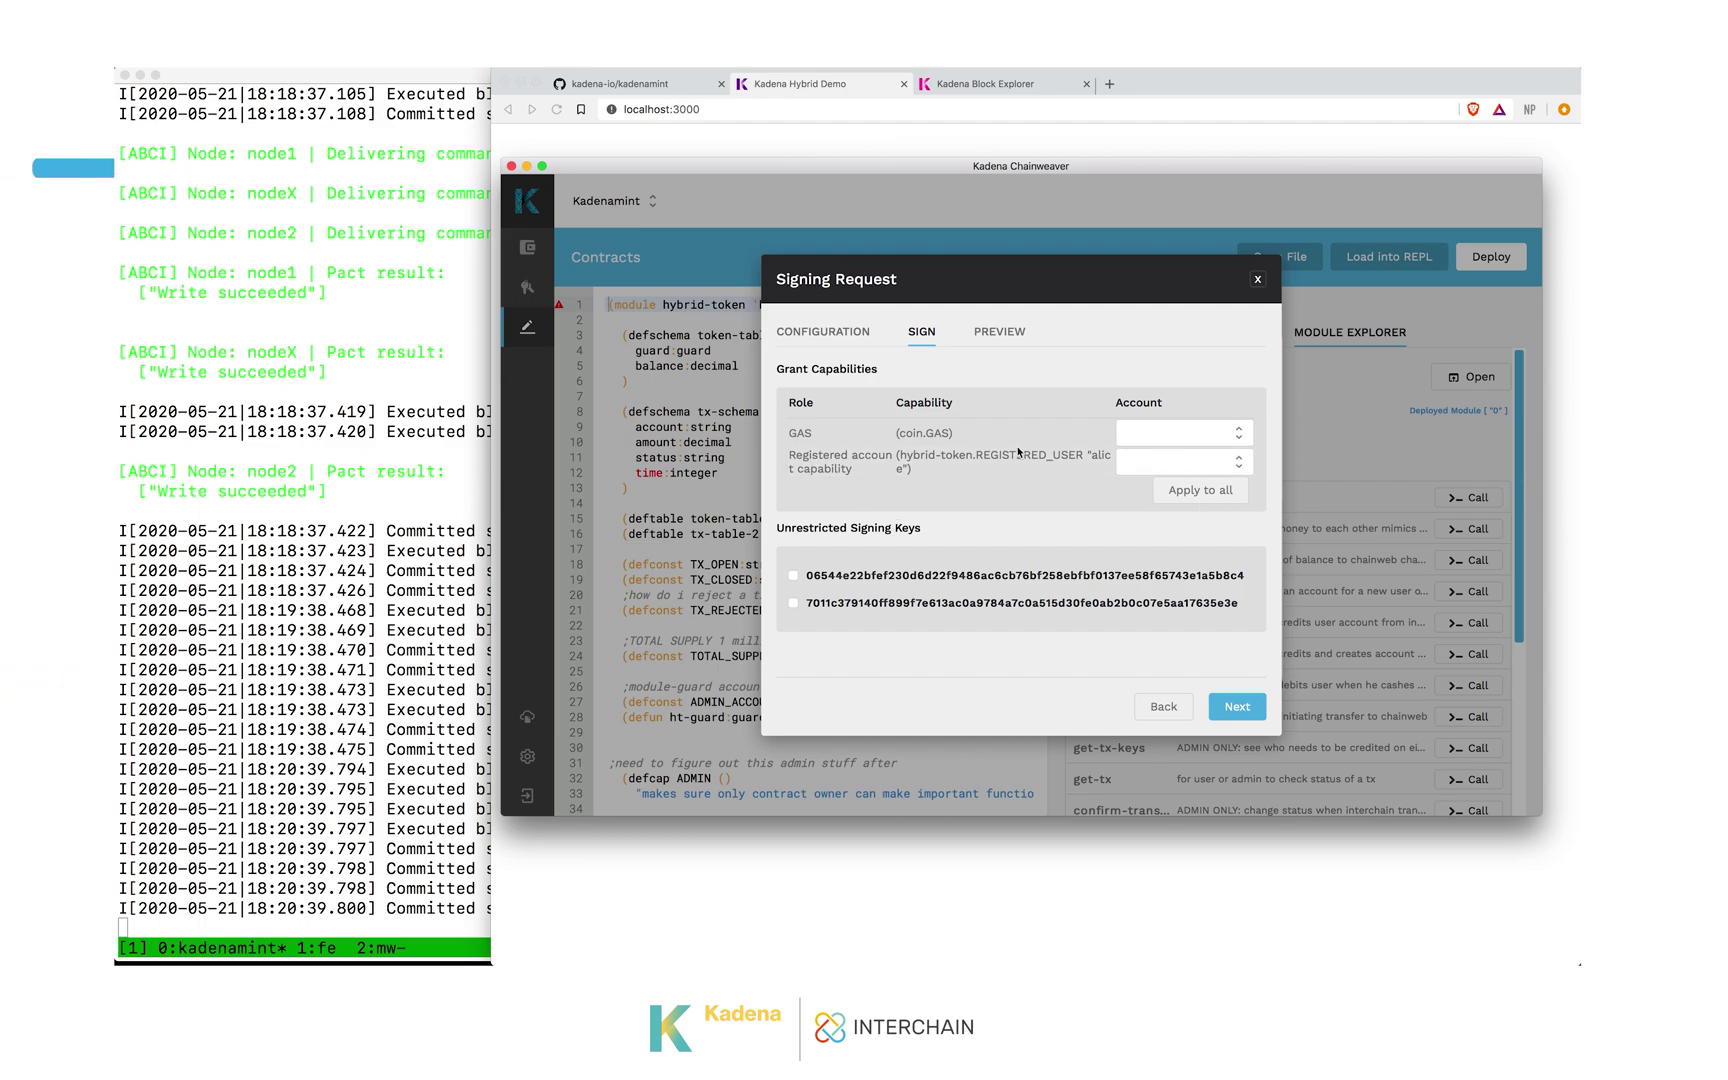
pyautogui.click(1208, 462)
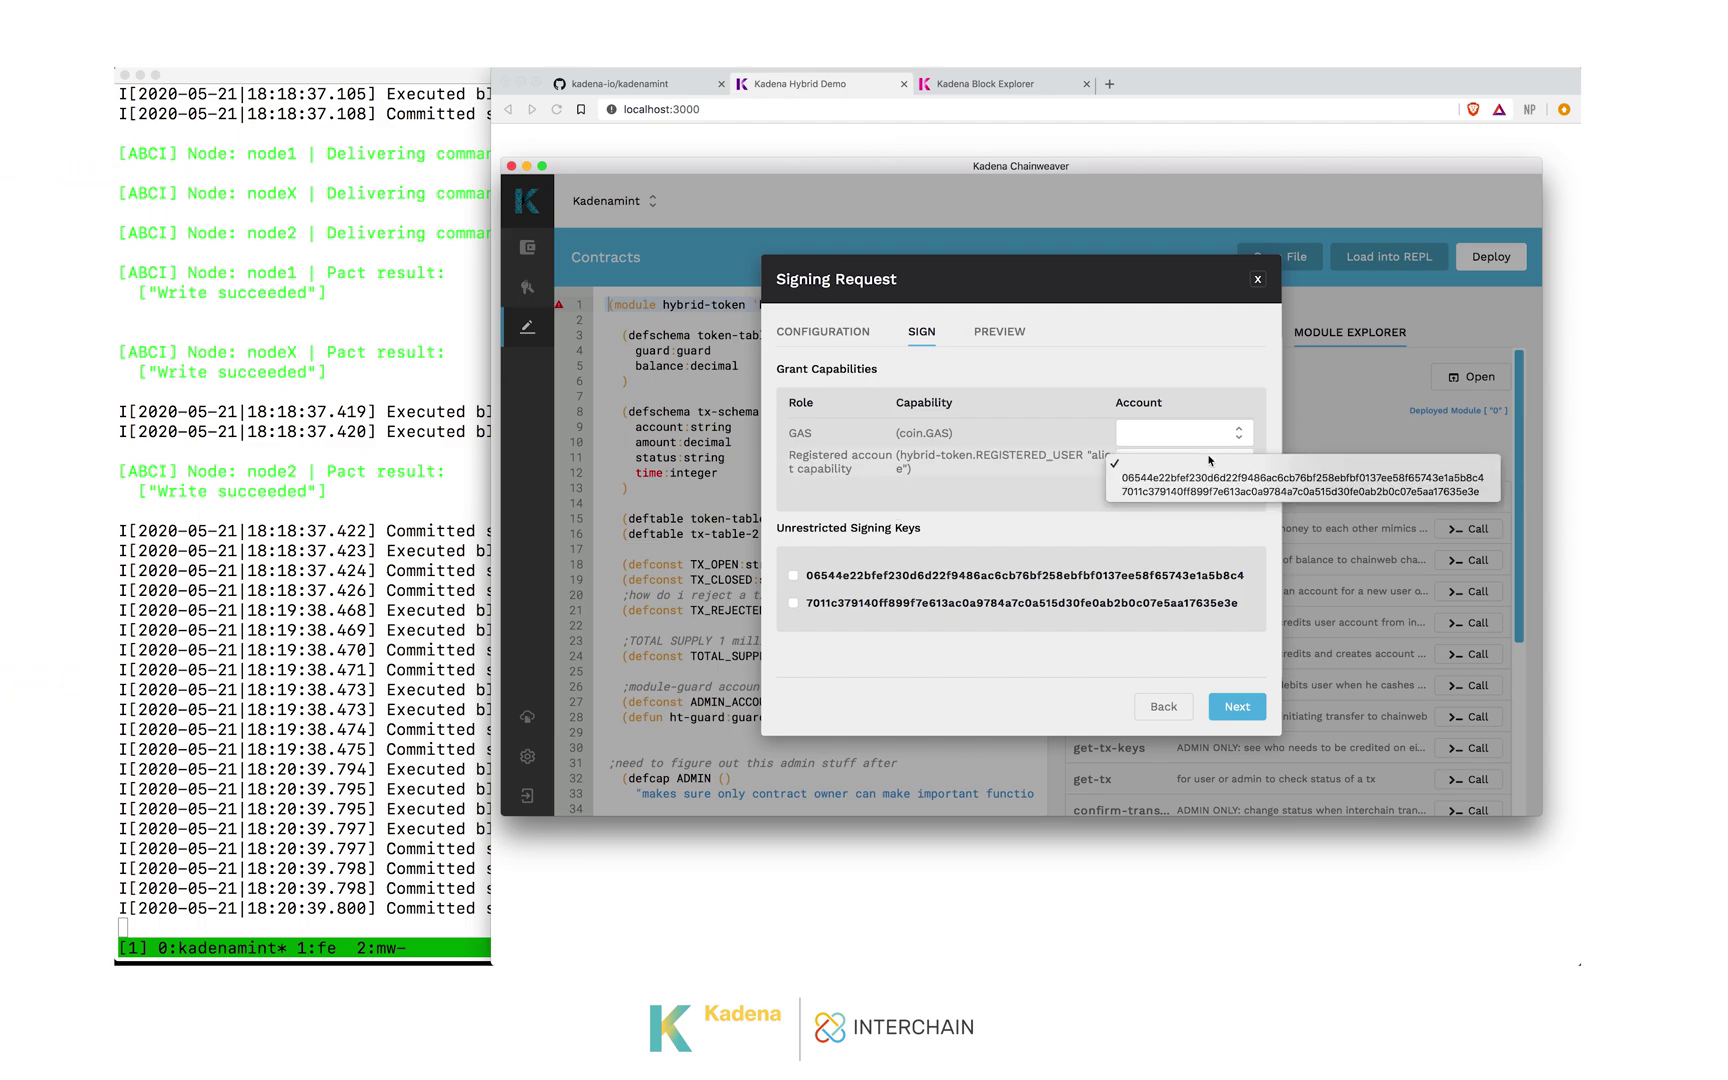
pyautogui.click(1139, 492)
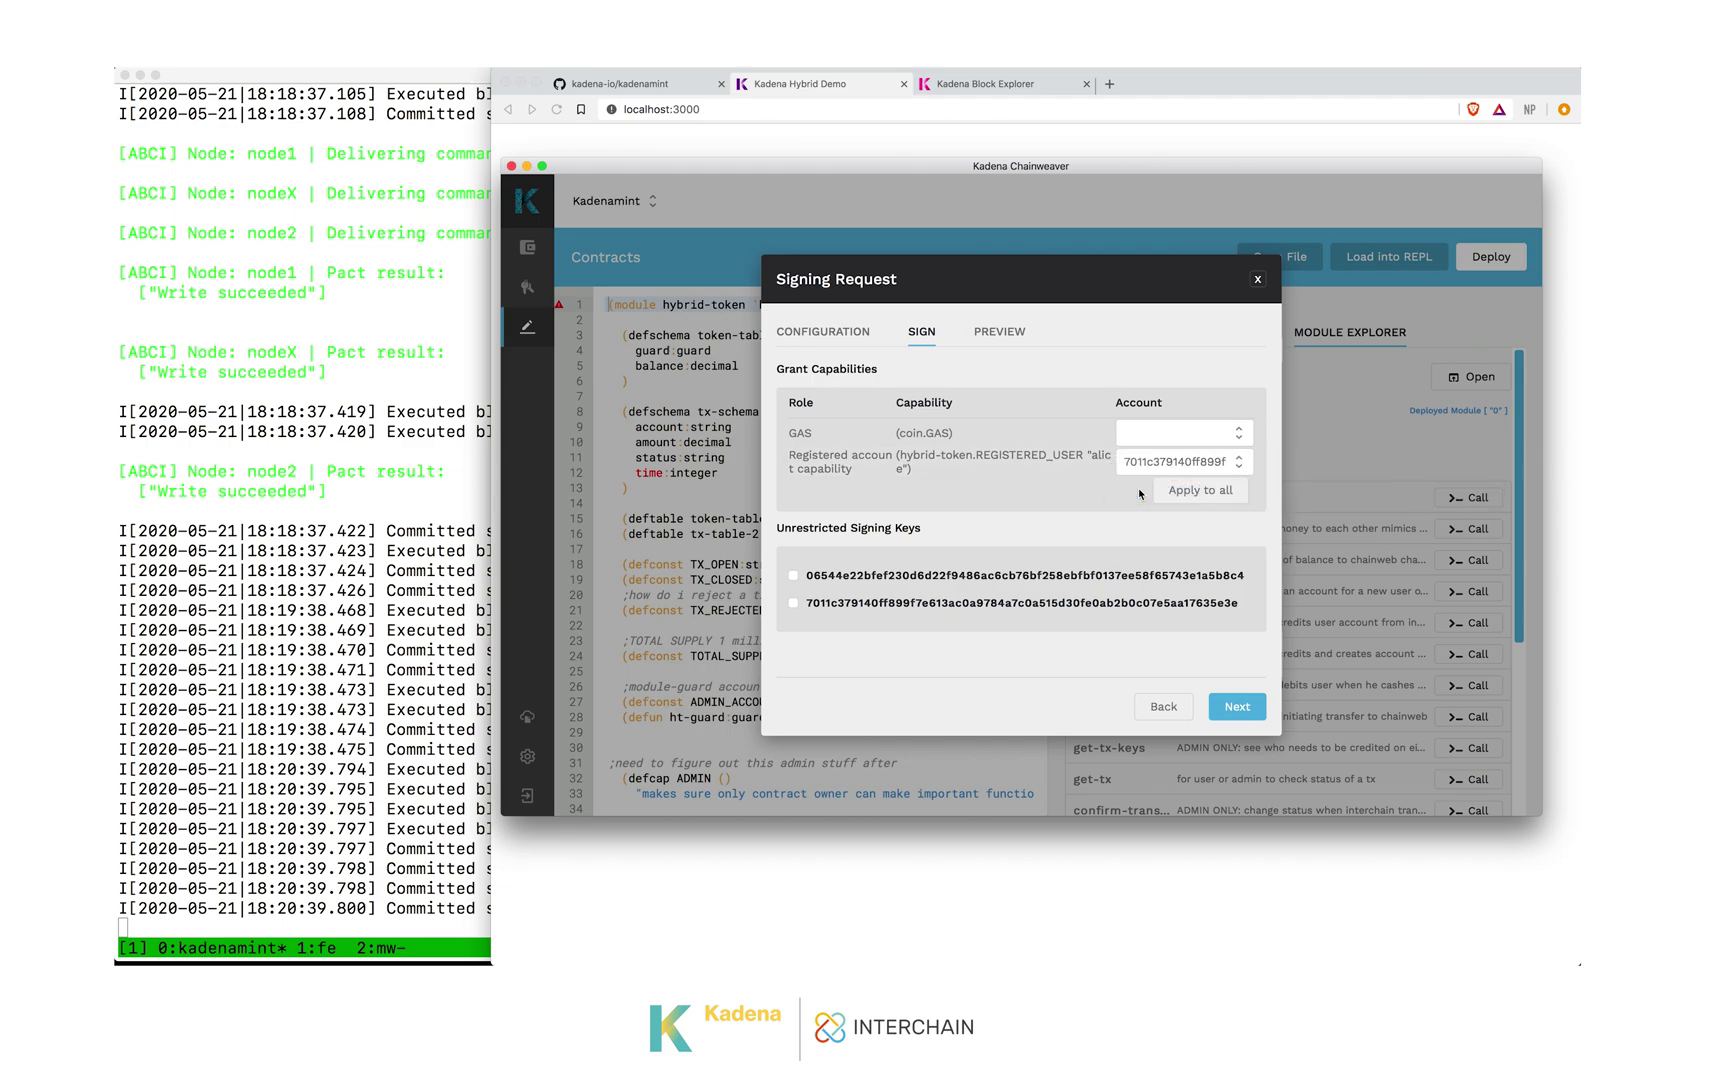
pyautogui.click(1231, 705)
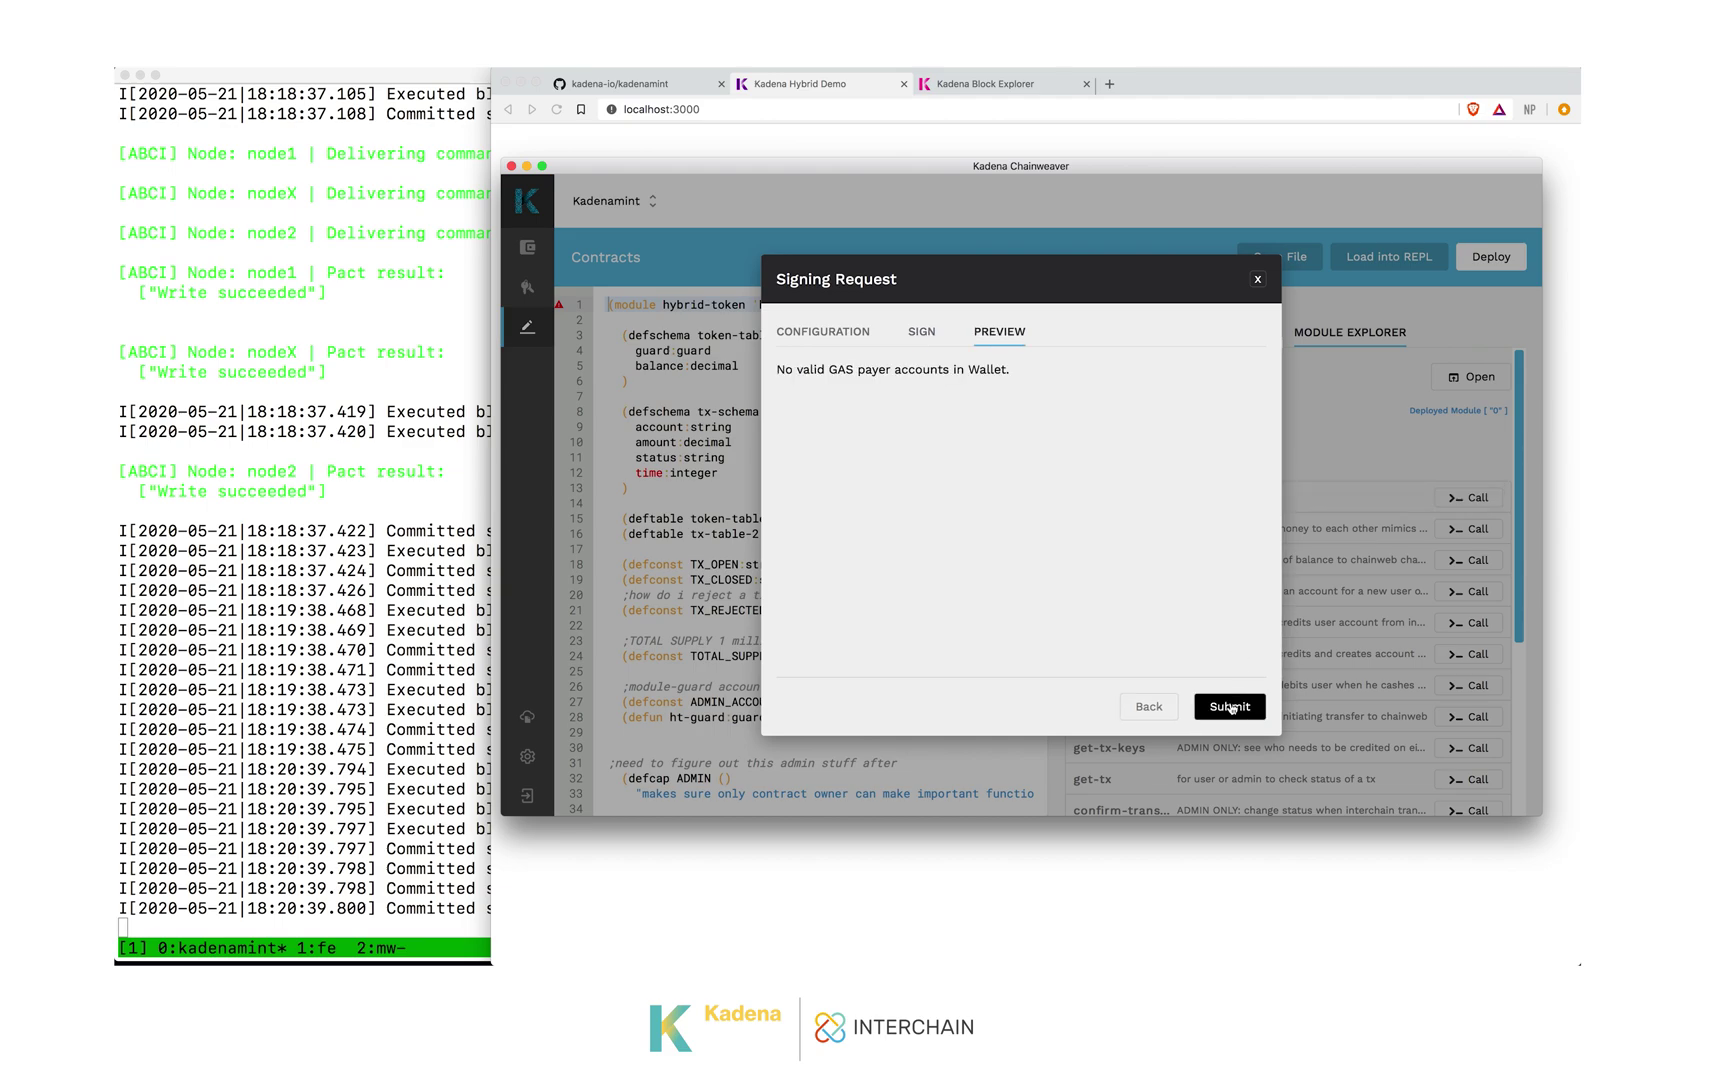
pyautogui.click(1231, 706)
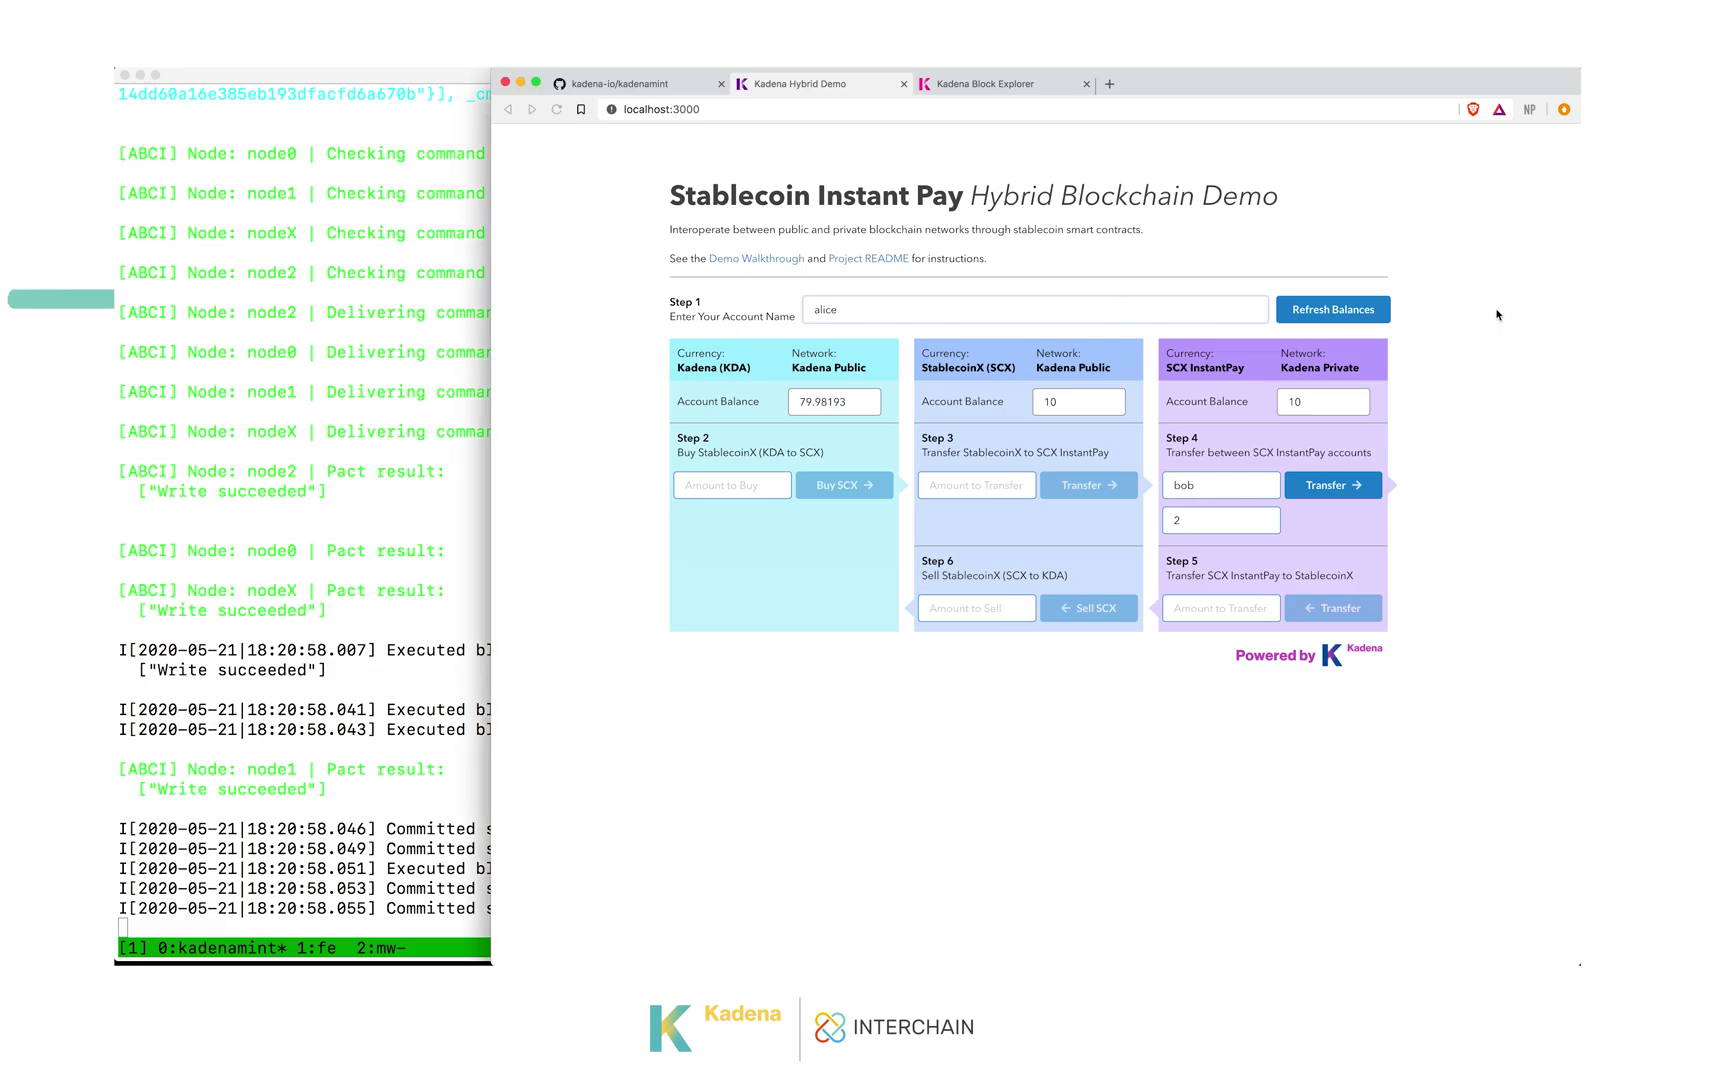
# - Refresh balances, then load bob's account: 74.92698 KDA, 30 SCX and 35 InstantPay
pyautogui.click(1322, 312)
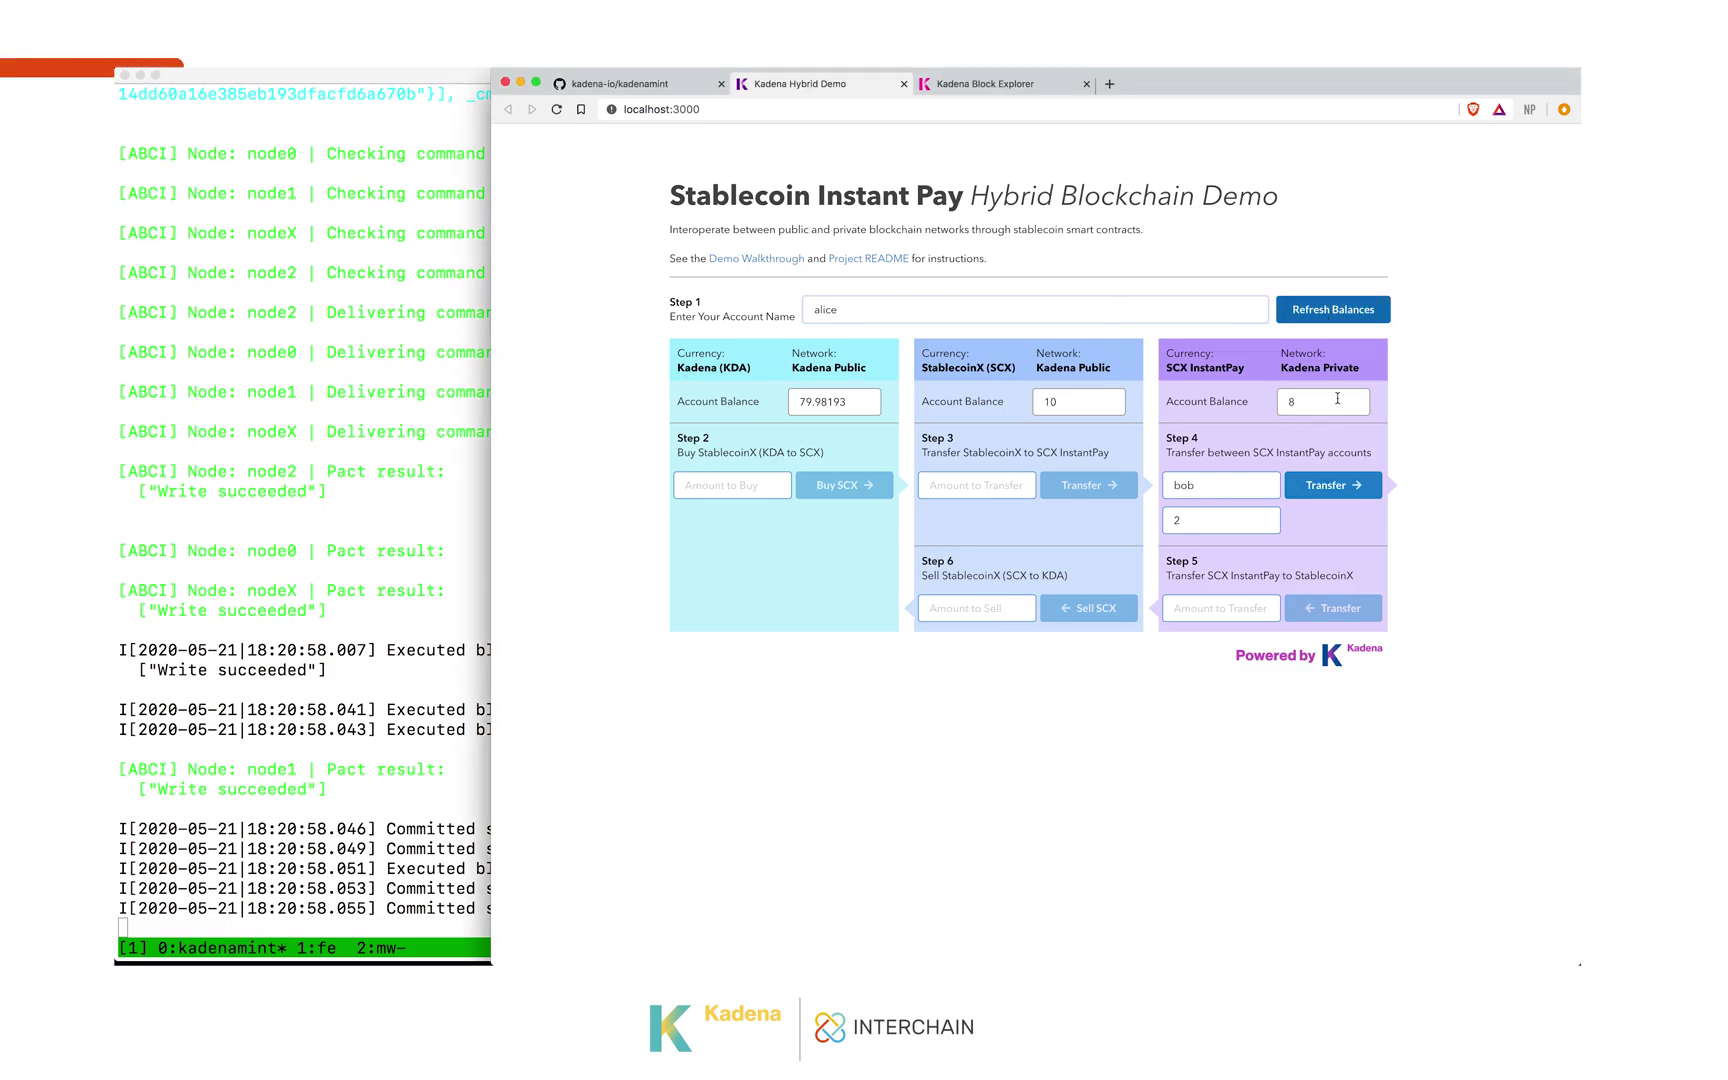
pyautogui.click(896, 312)
pyautogui.press('BackSpace')
pyautogui.press('BackSpace')
pyautogui.press('BackSpace')
pyautogui.press('BackSpace')
pyautogui.press('BackSpace')
pyautogui.write('bob')
pyautogui.click(1336, 313)
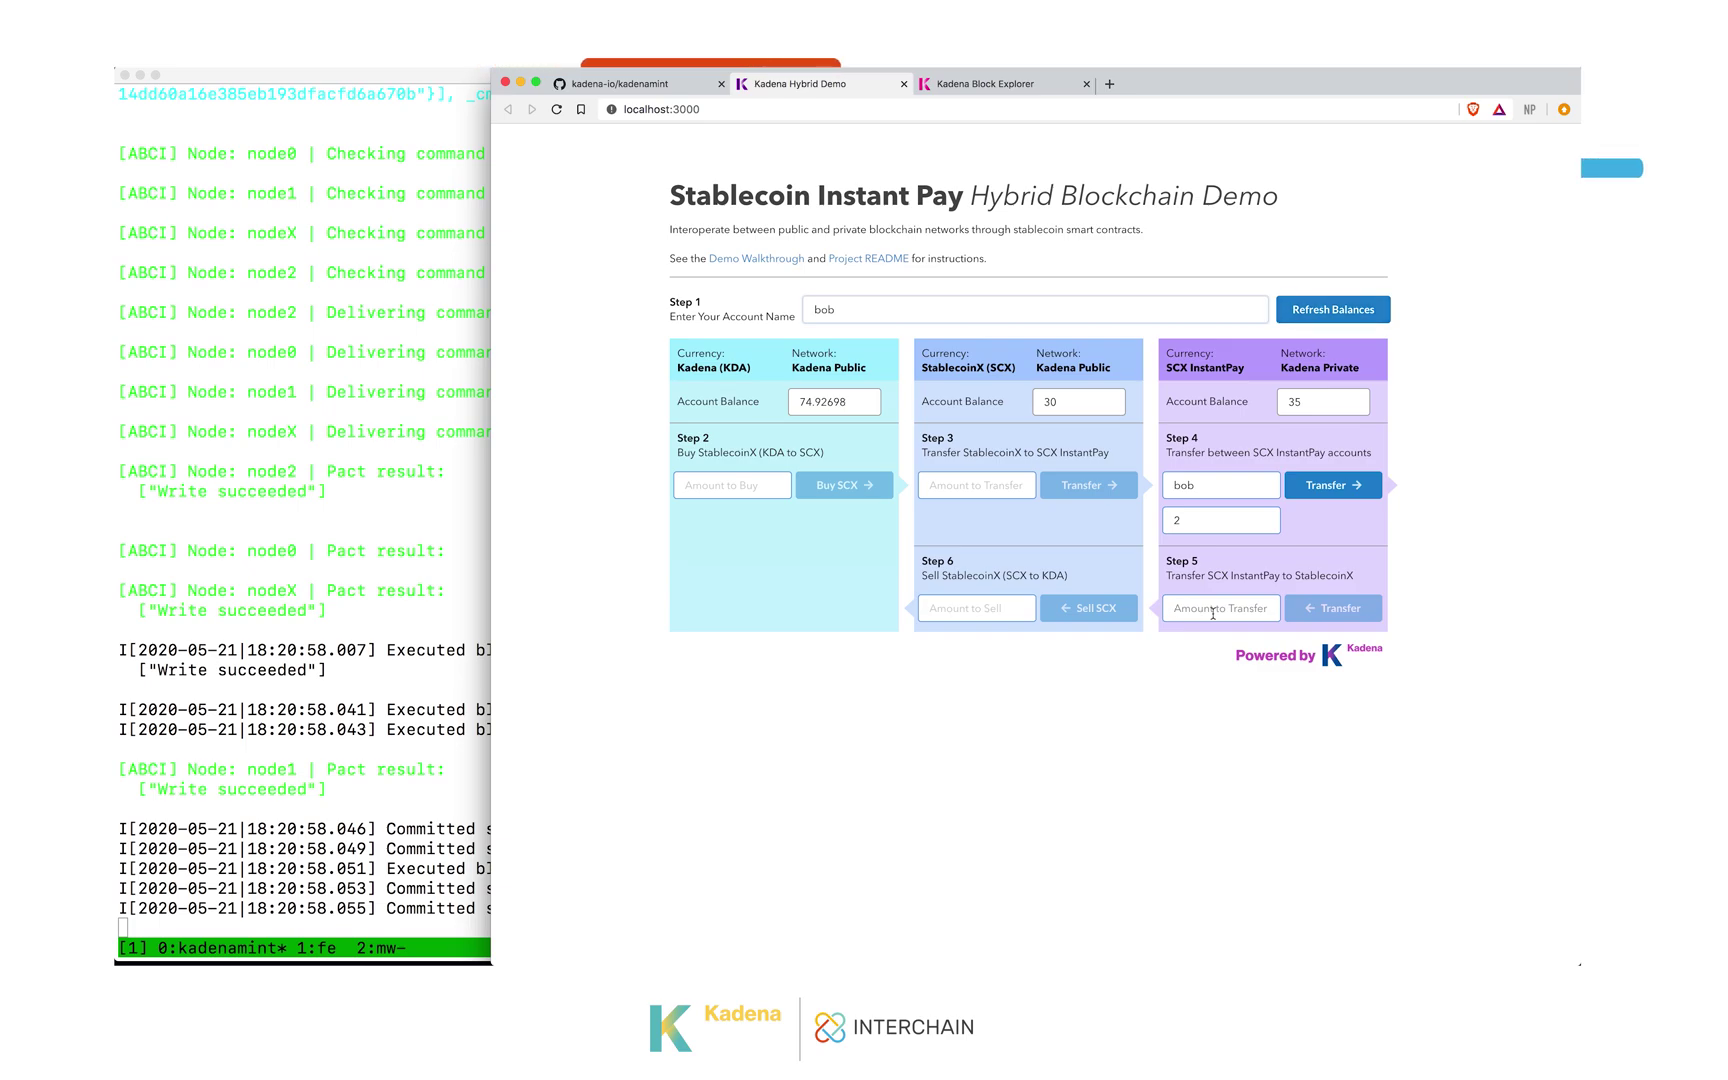
# - Request moving 15 from InstantPay back to public StablecoinX in Step 5
pyautogui.click(1213, 613)
pyautogui.write('15')
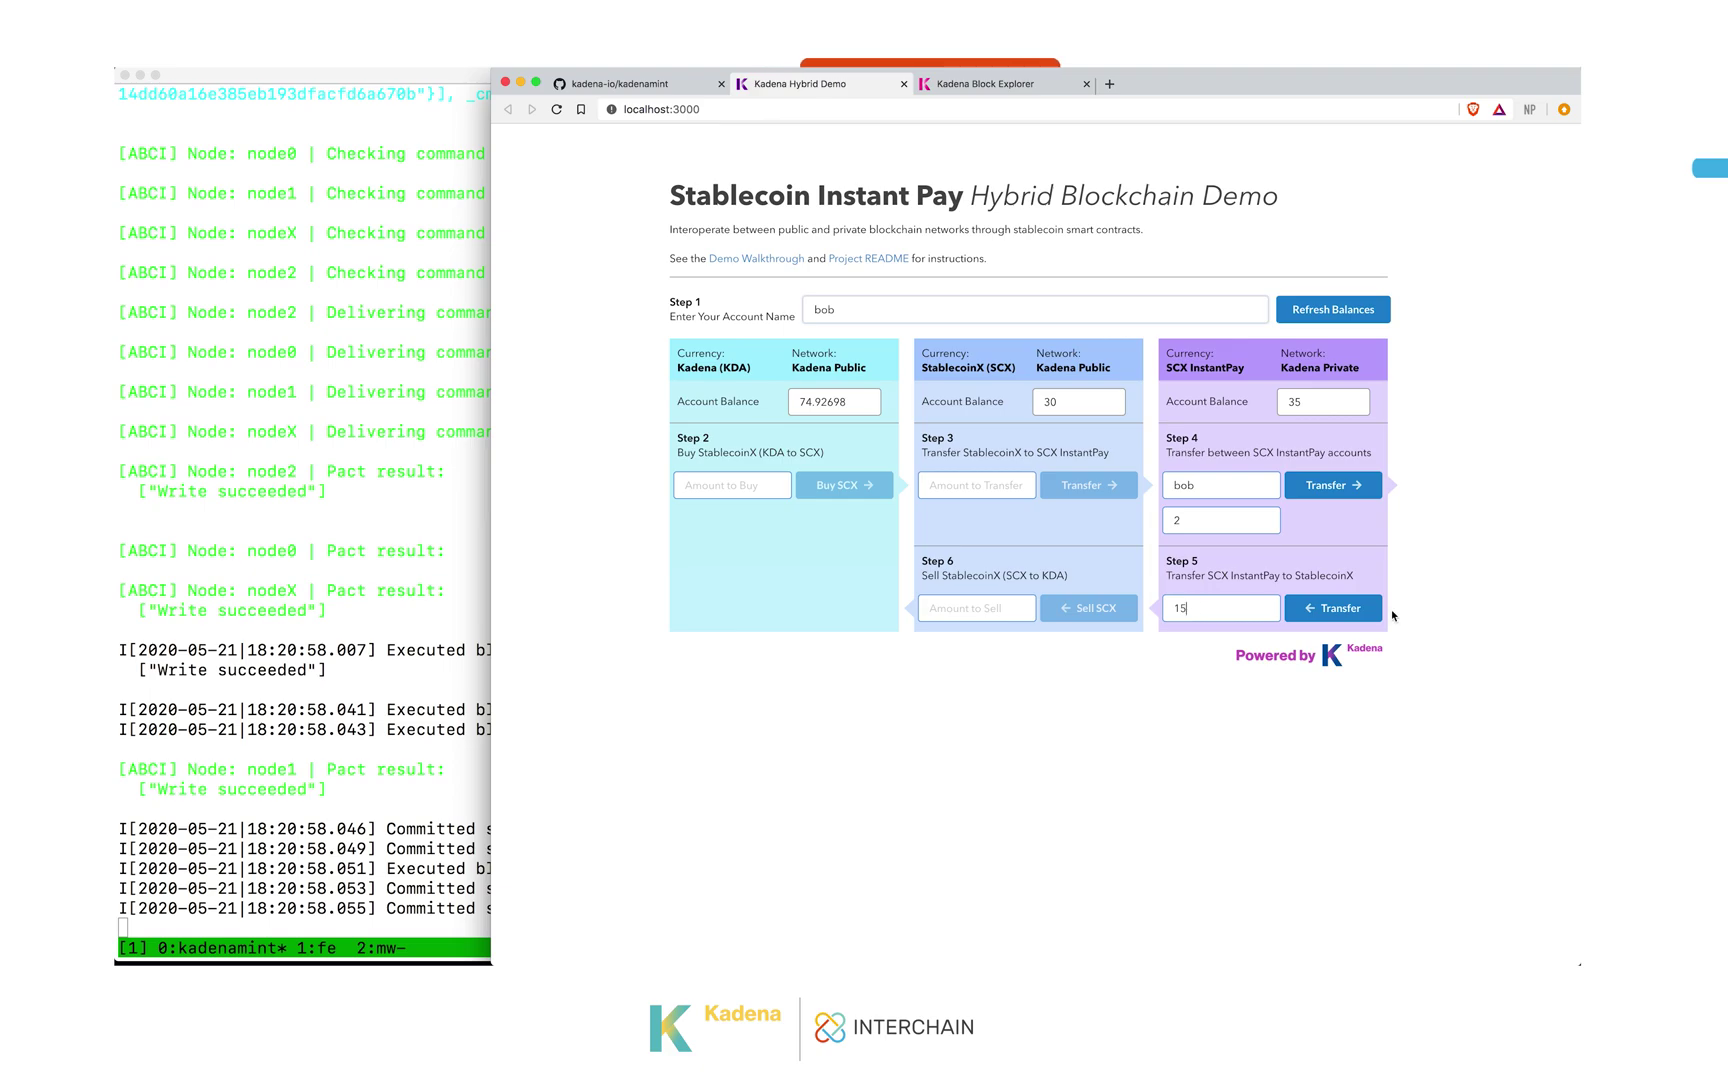
pyautogui.click(1338, 608)
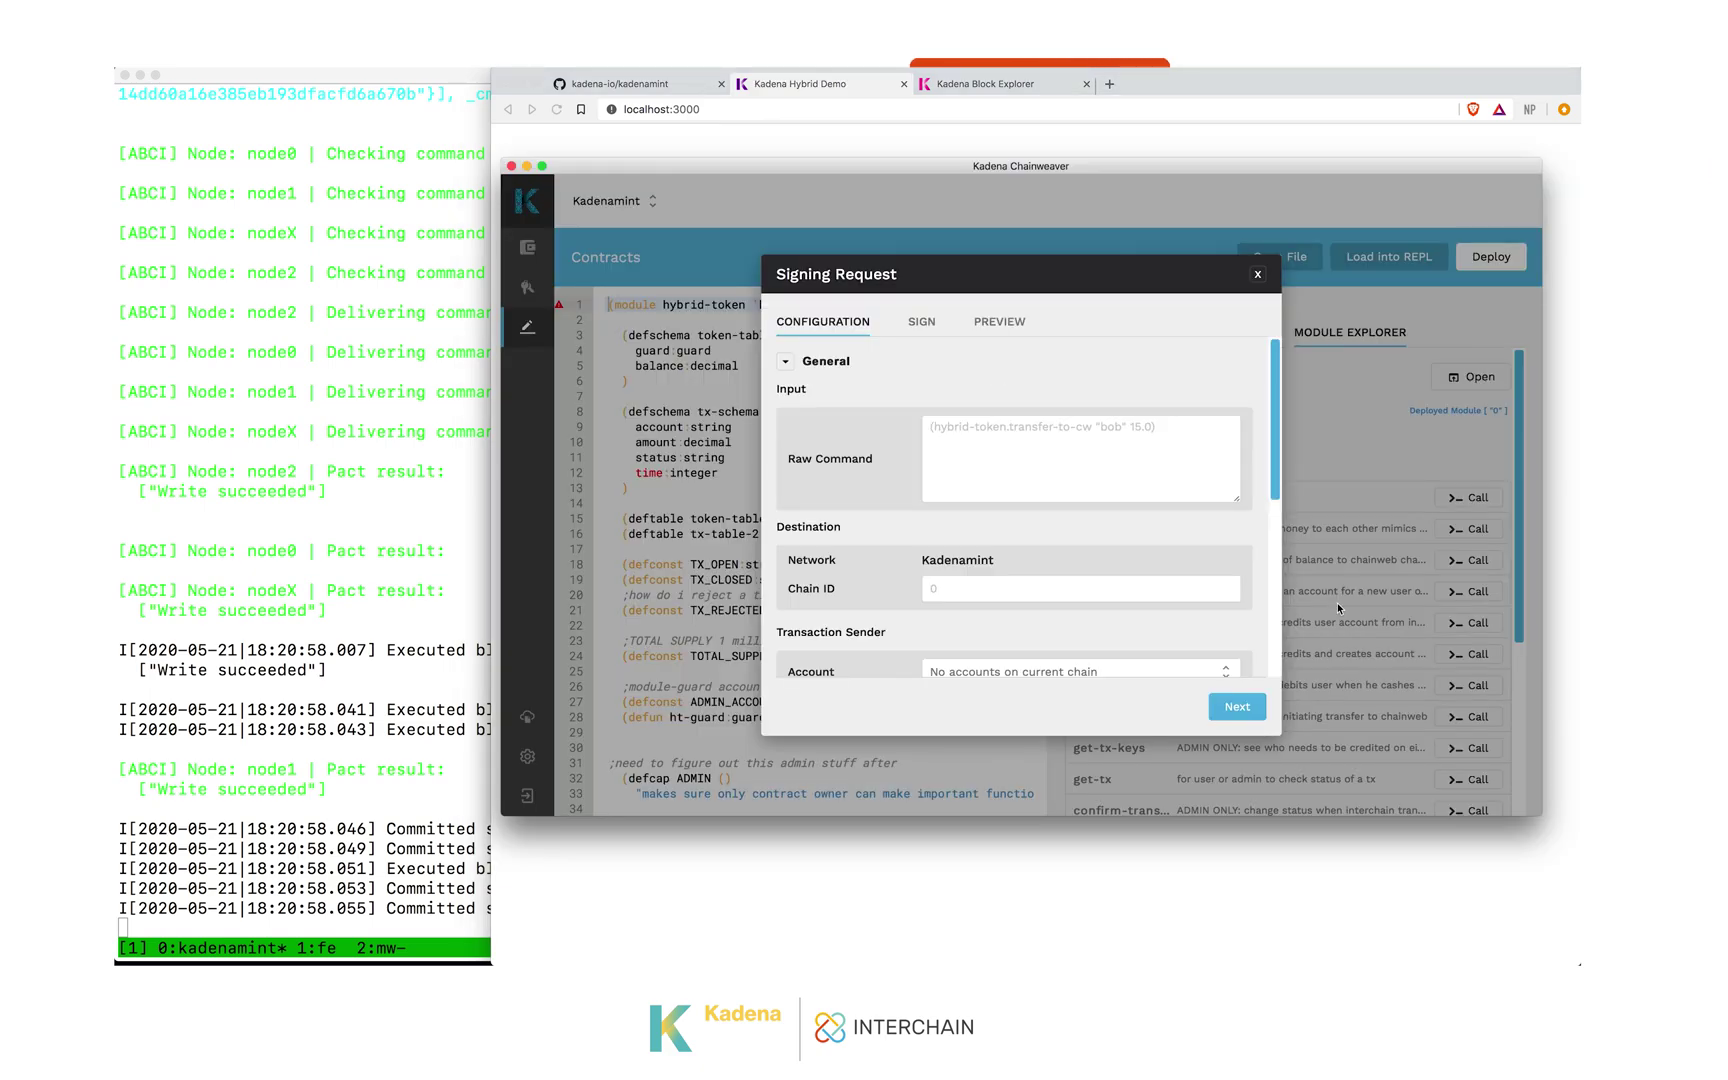
# - Sign the request with bob's key for the registered-user capability and submit it
pyautogui.scroll(-2, 1045, 592)
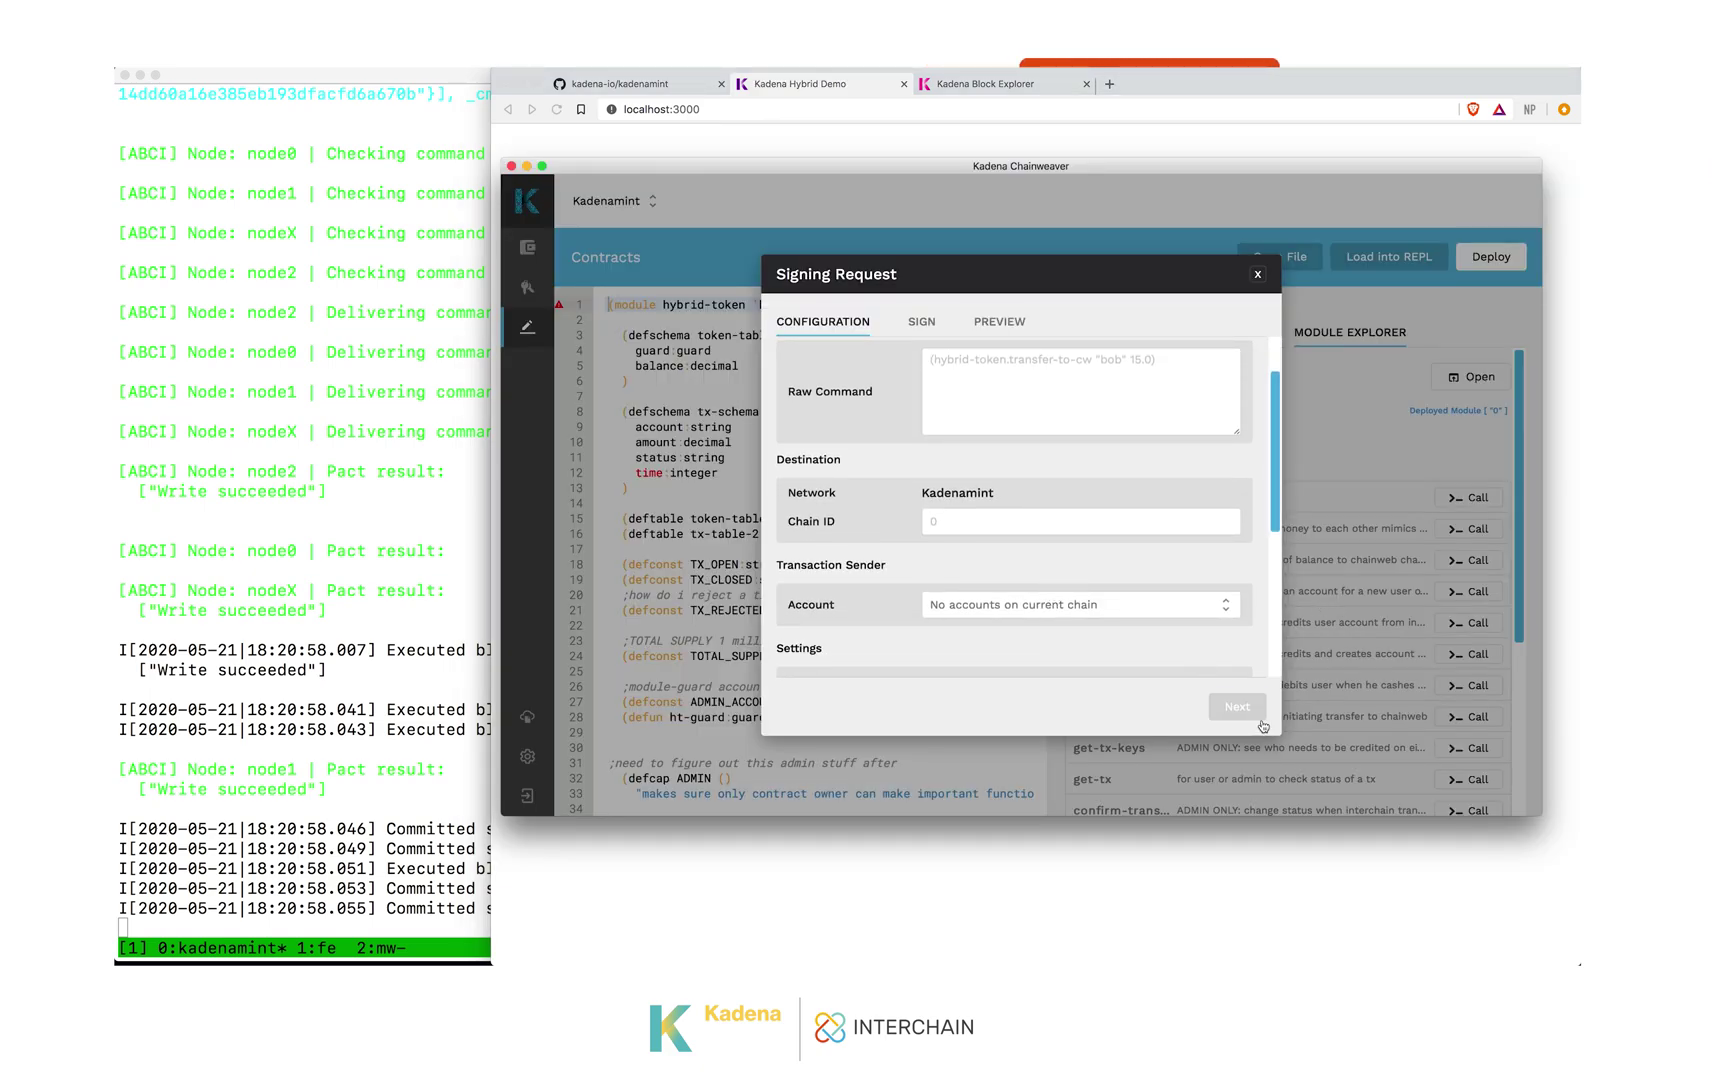
pyautogui.click(1237, 706)
pyautogui.click(1152, 436)
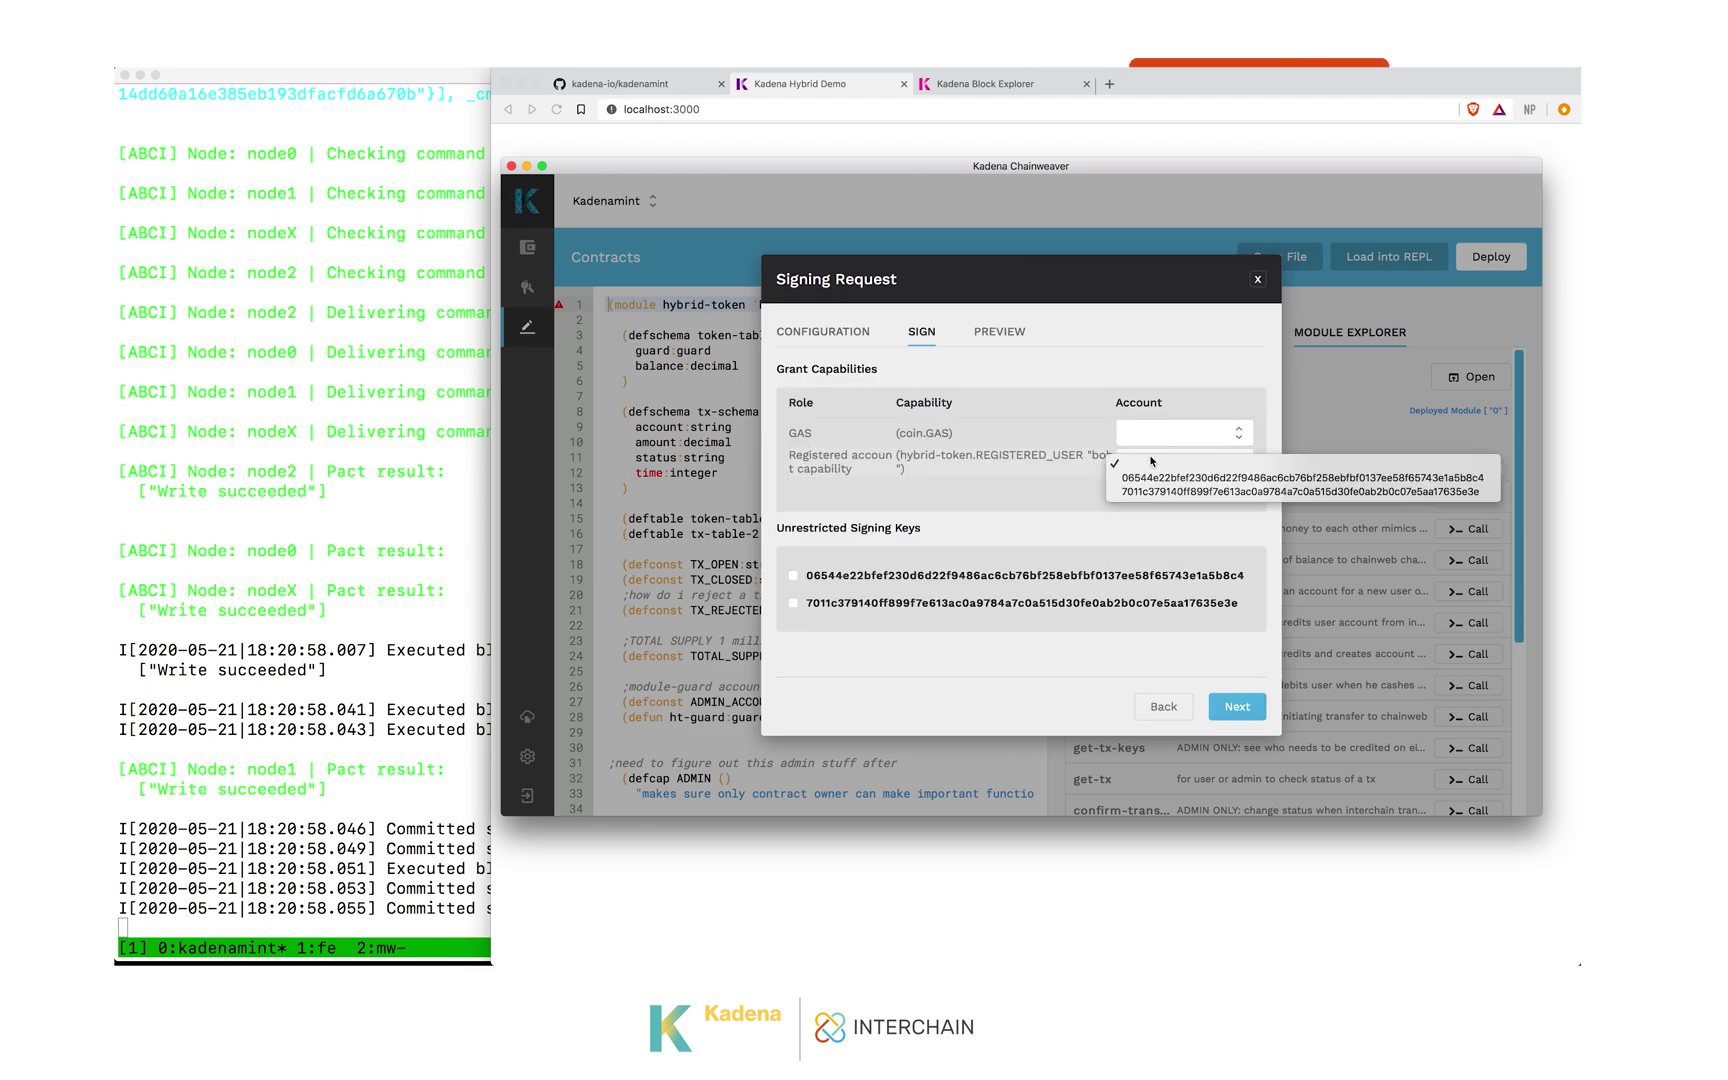
pyautogui.click(1165, 478)
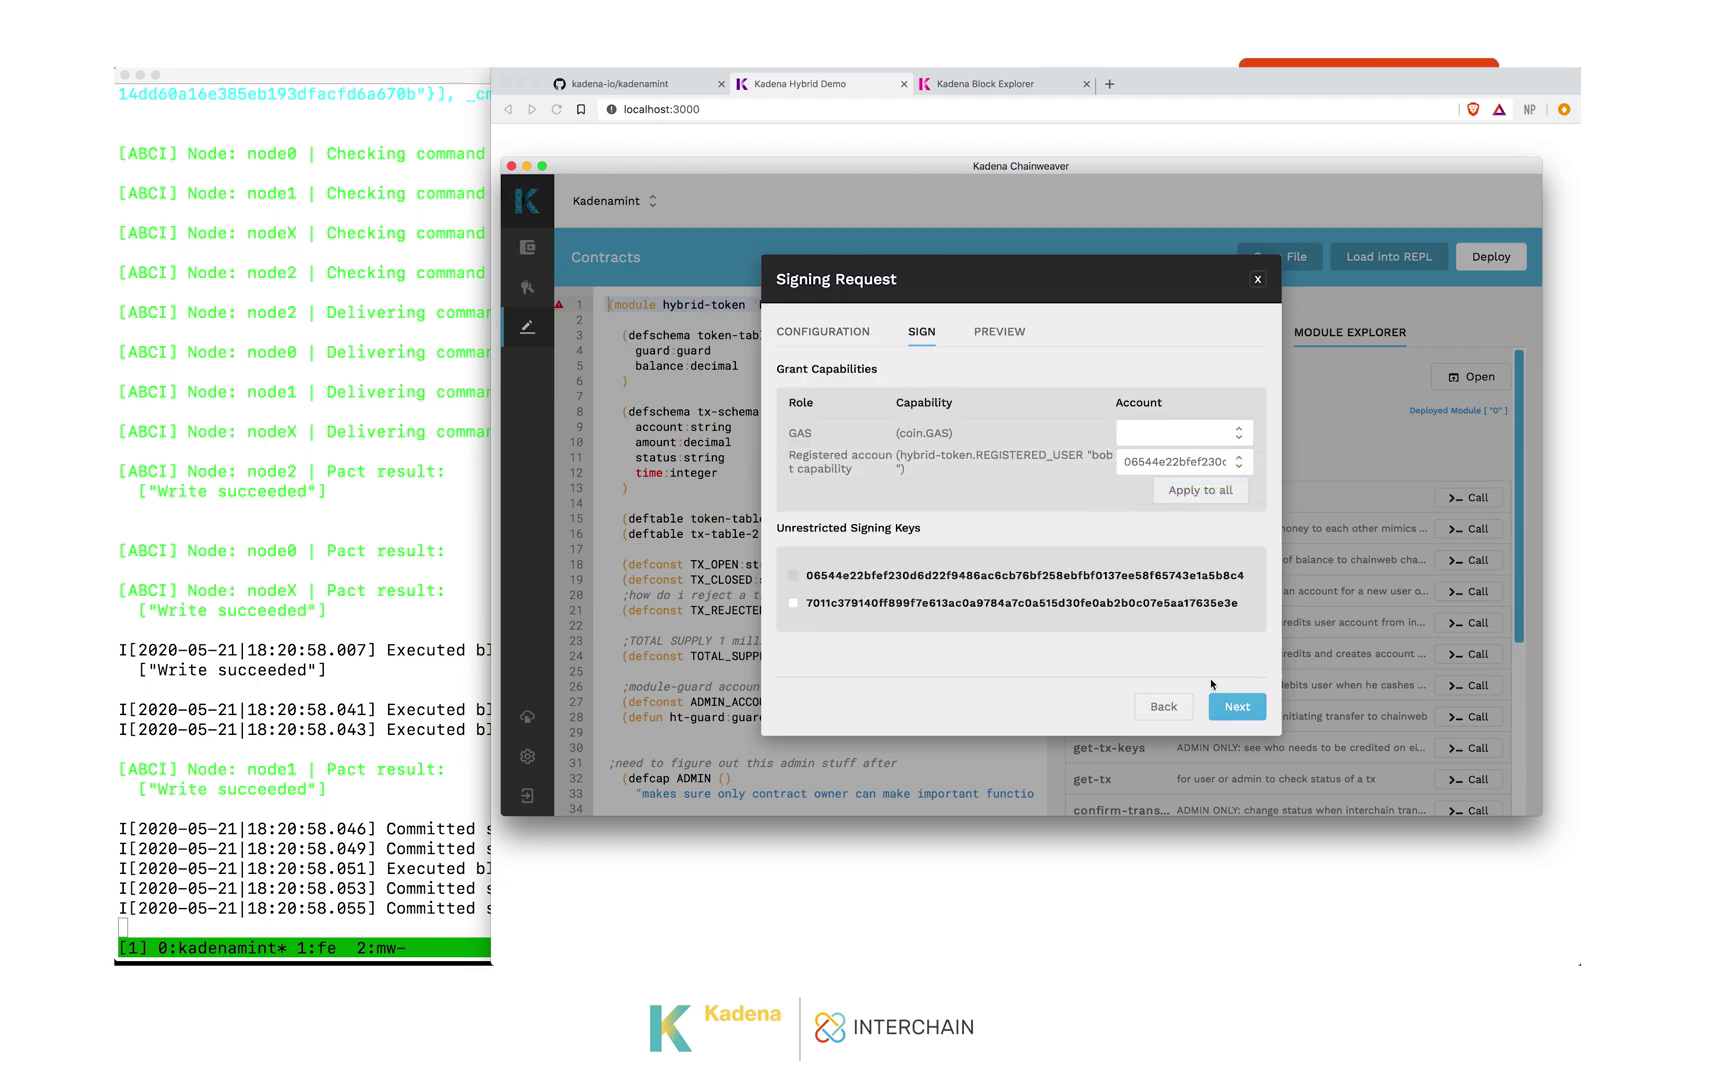
pyautogui.click(1237, 706)
pyautogui.click(1232, 598)
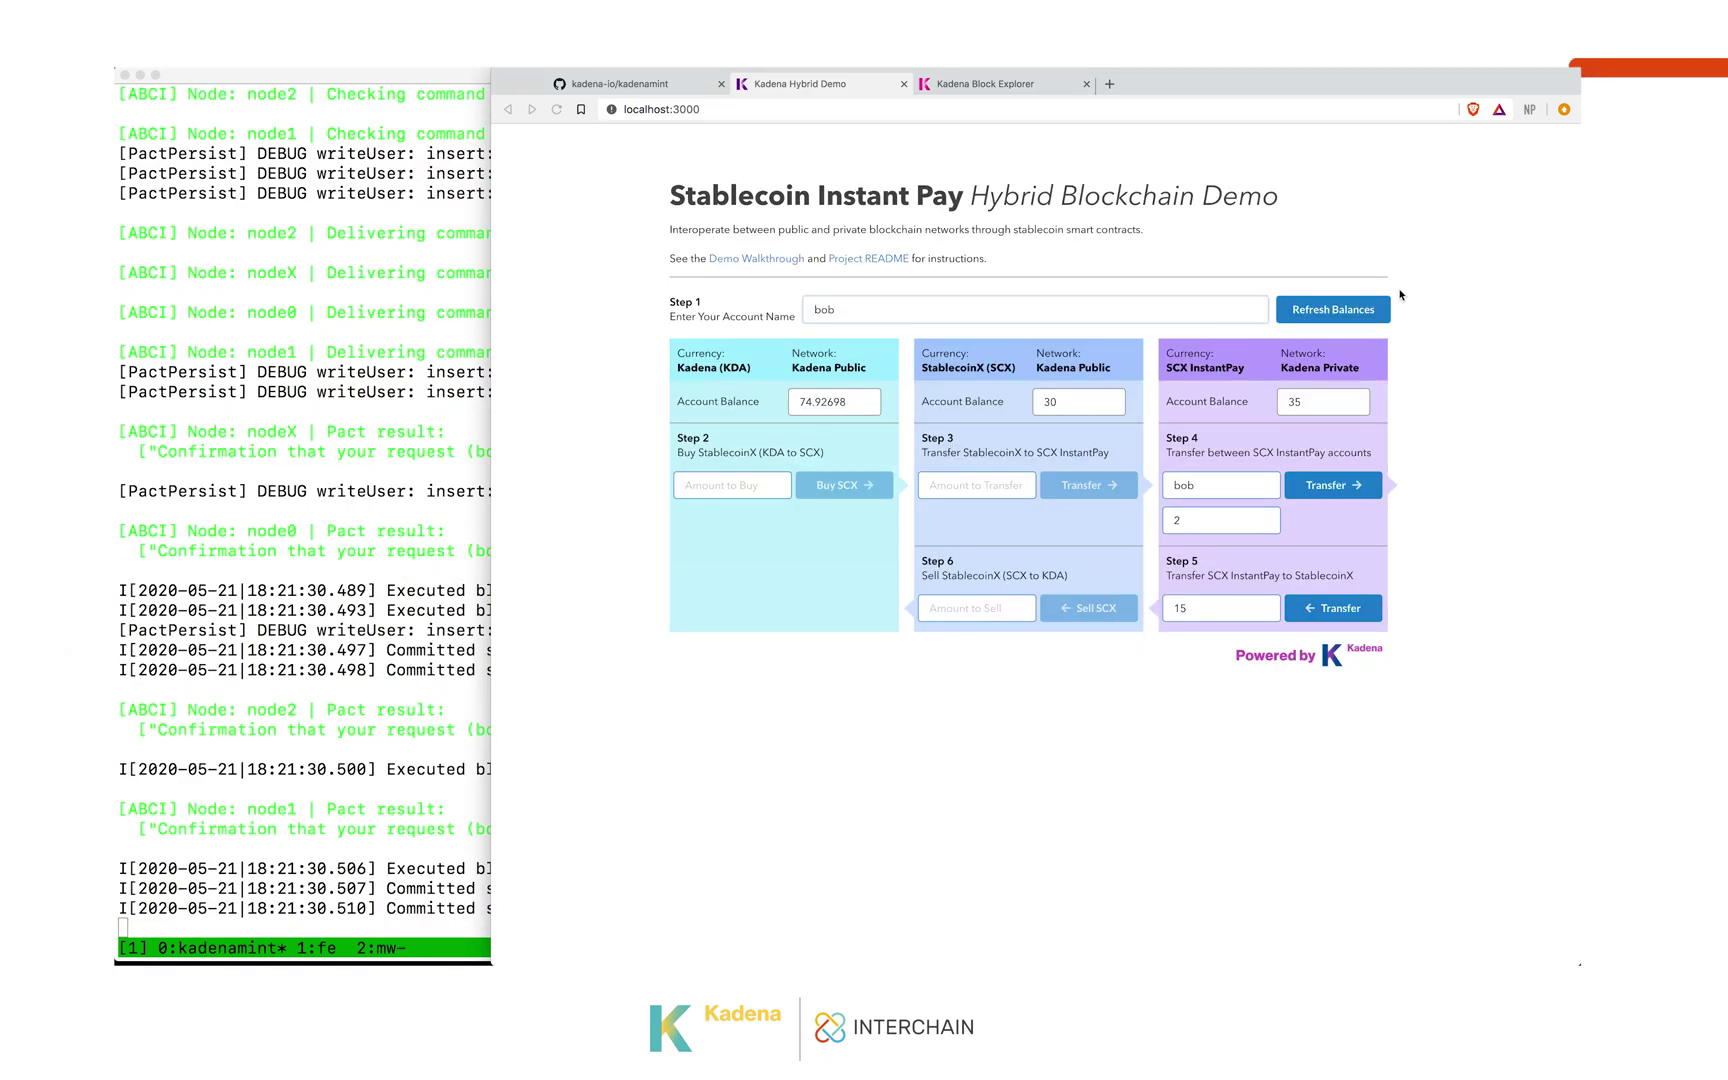
# - Refresh bob's balances to show InstantPay at 20, then switch to the Kadena Block Explorer
pyautogui.click(1316, 313)
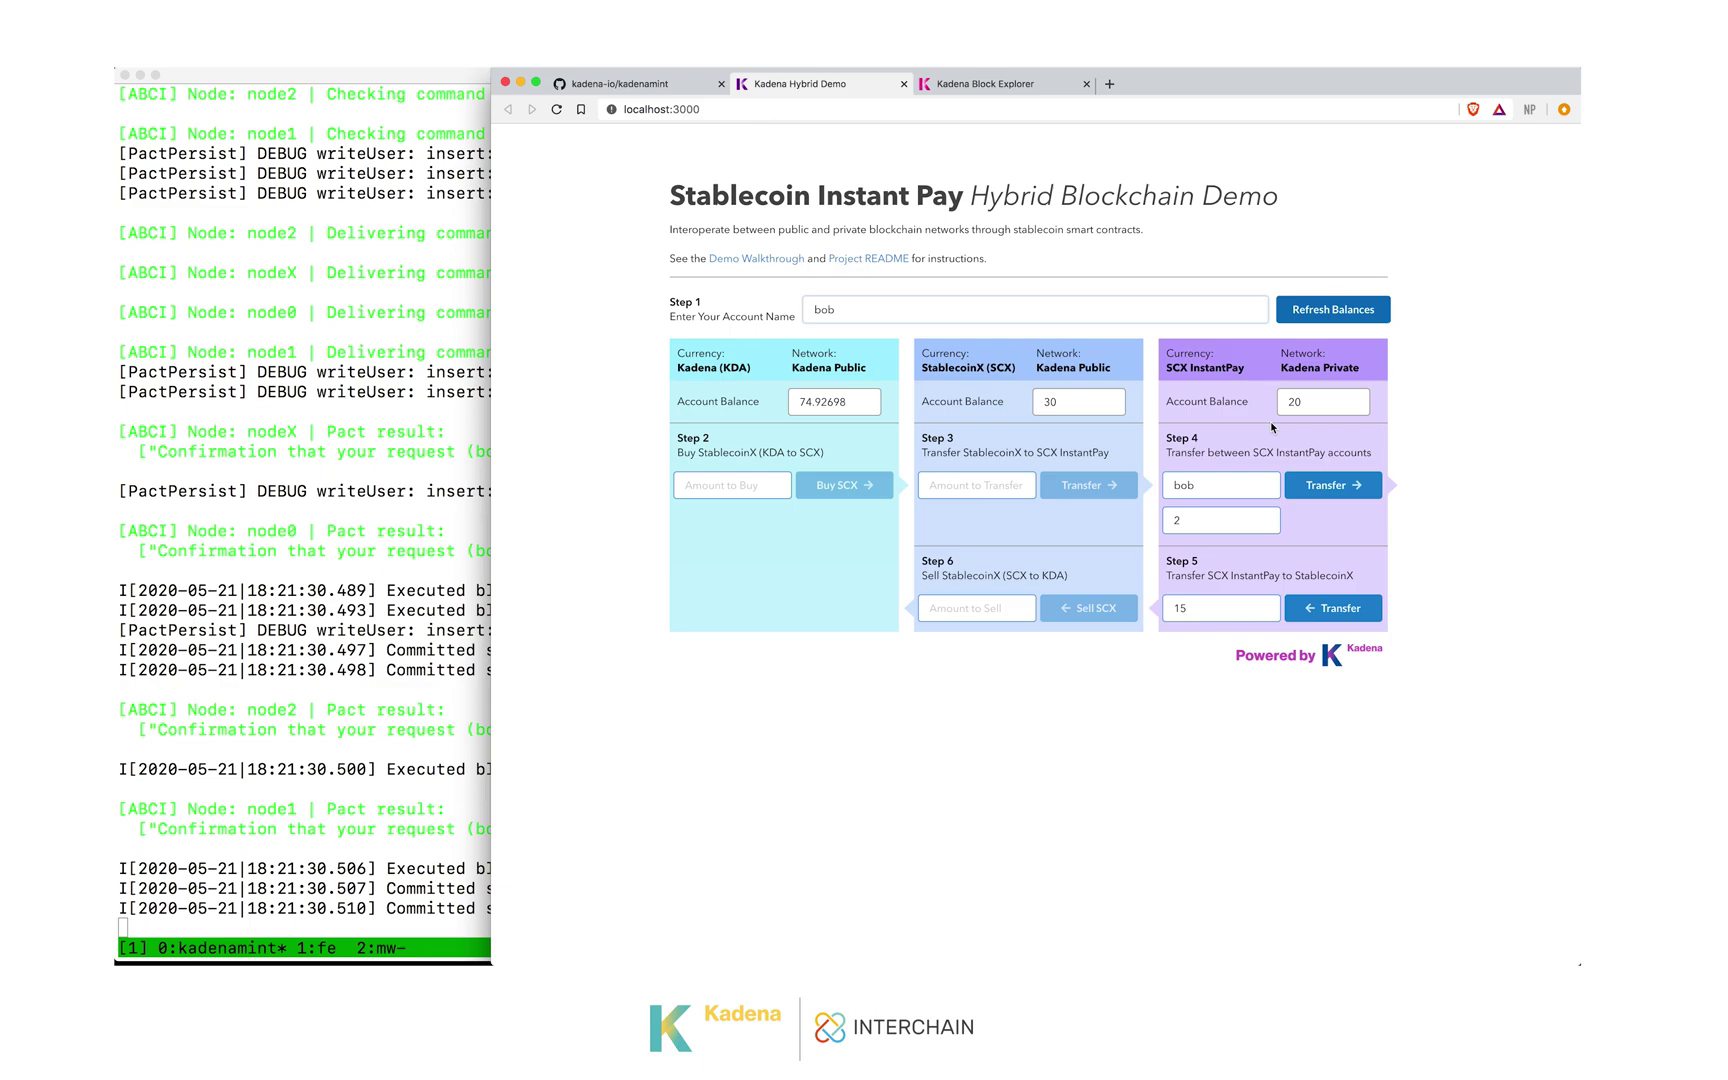
pyautogui.hotkey('ctrl', 'Tab')
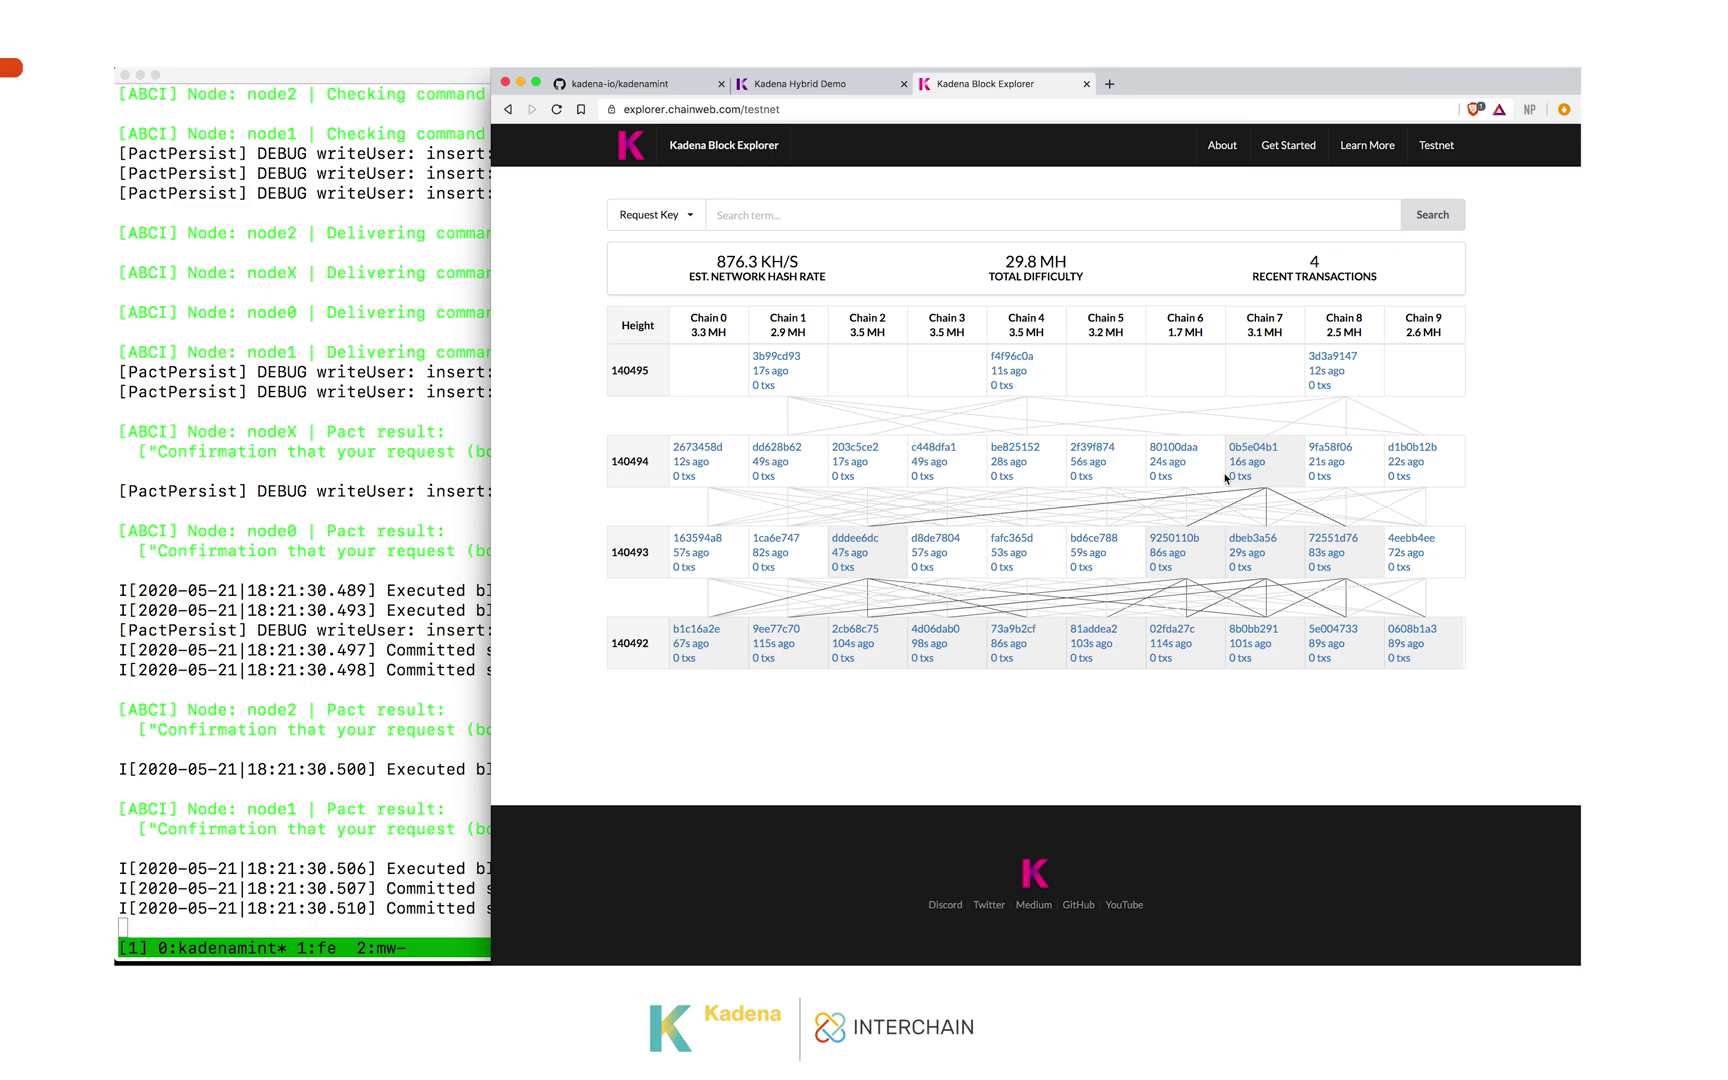
# - Check the newest explorer blocks, then refresh the demo to show bob's public SCX at 45
pyautogui.hotkey('ctrl', 'shift', 'Tab')
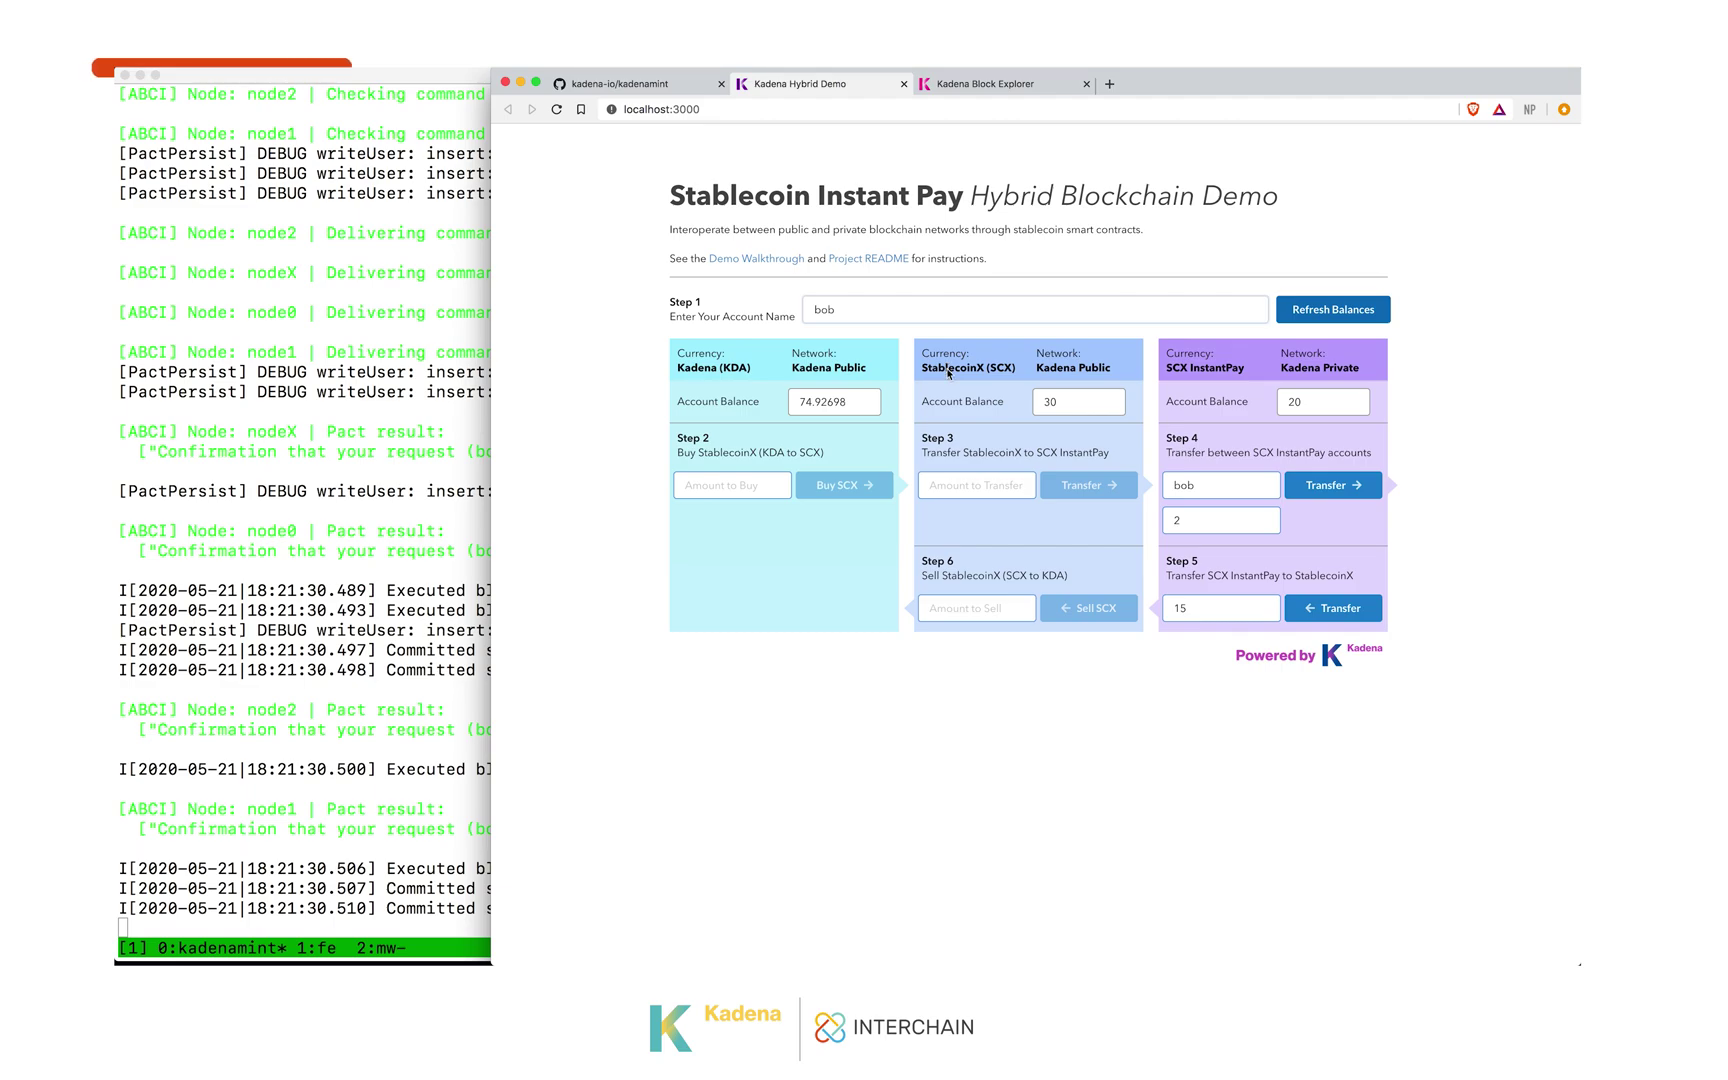
pyautogui.hotkey('ctrl', 'Tab')
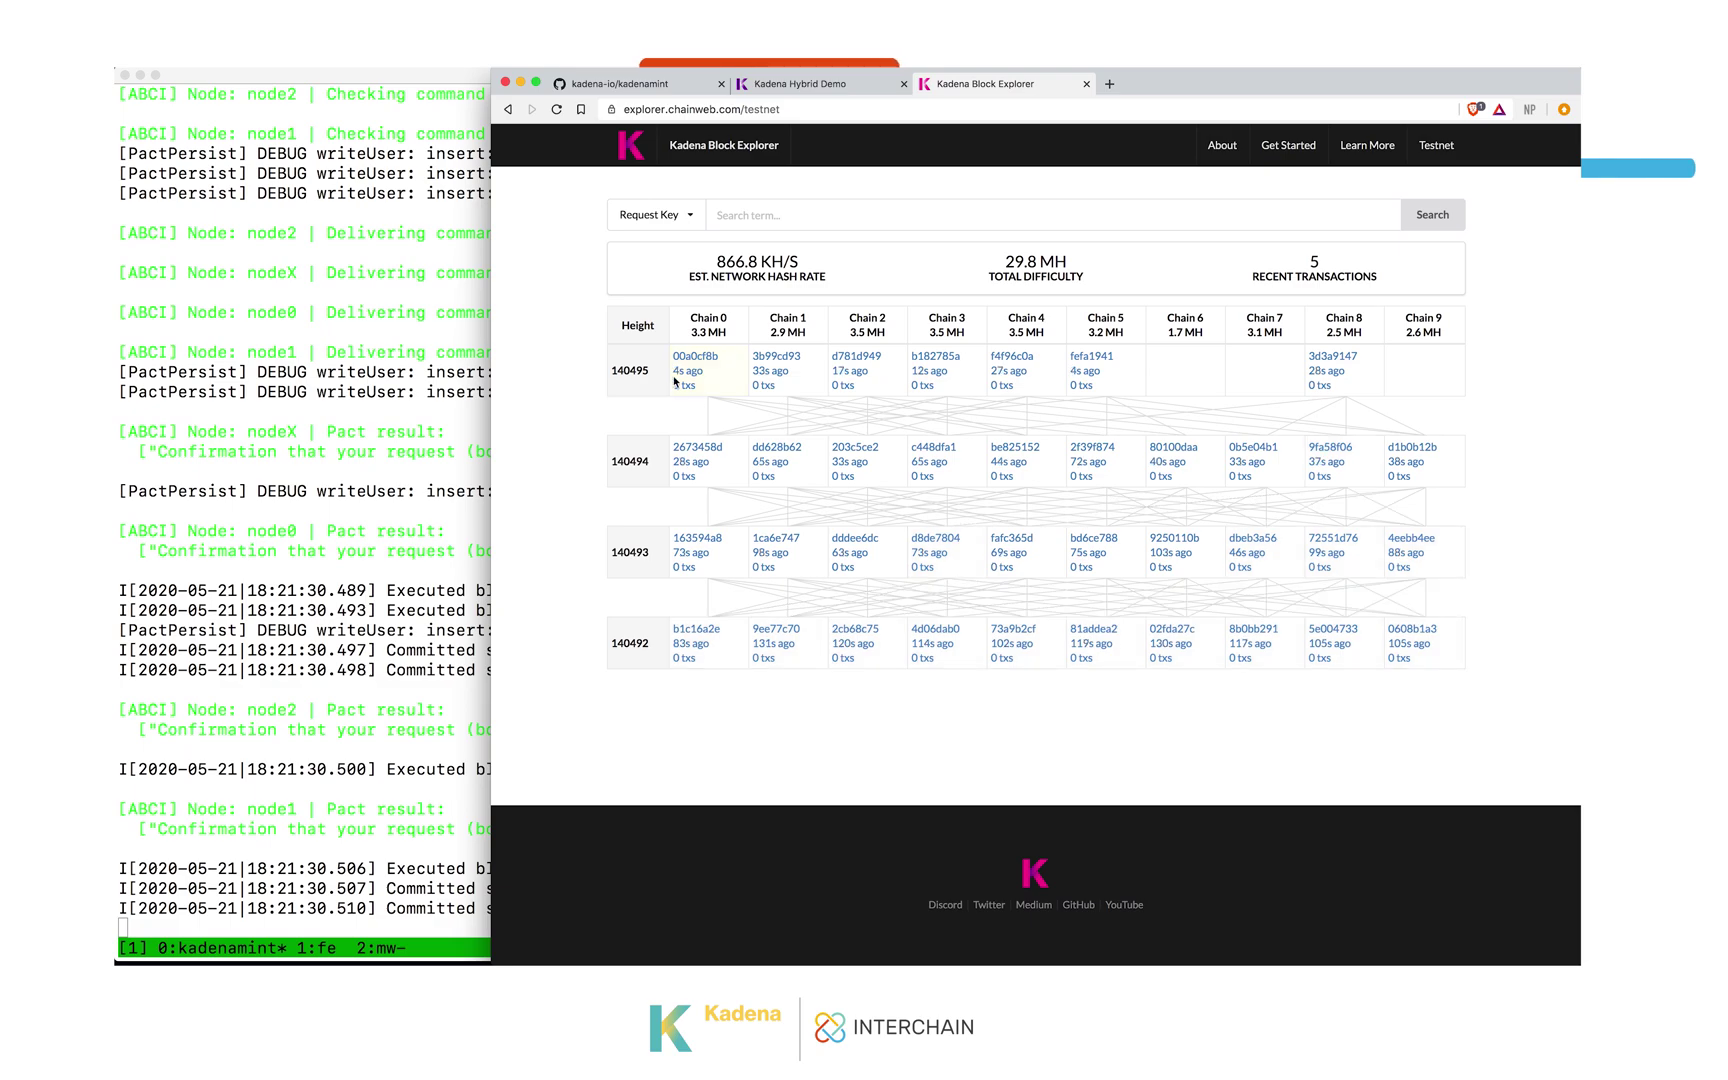
pyautogui.hotkey('ctrl', 'shift', 'Tab')
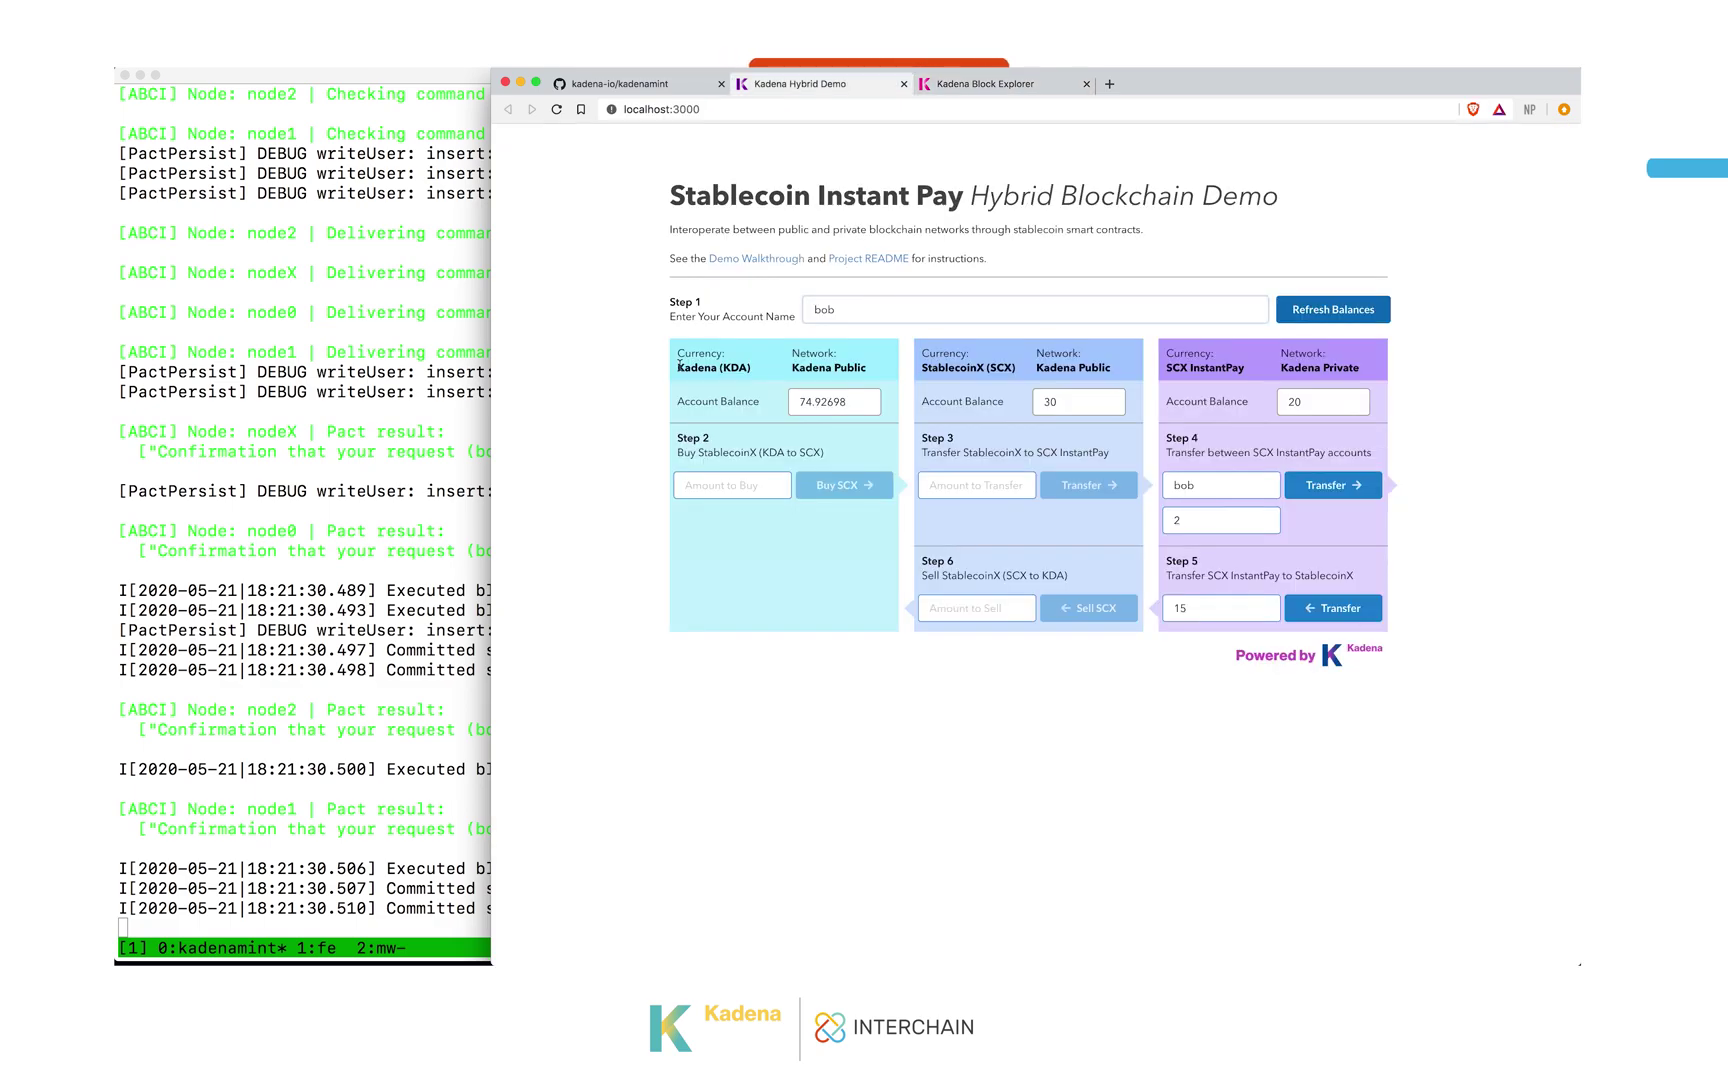
pyautogui.click(1327, 312)
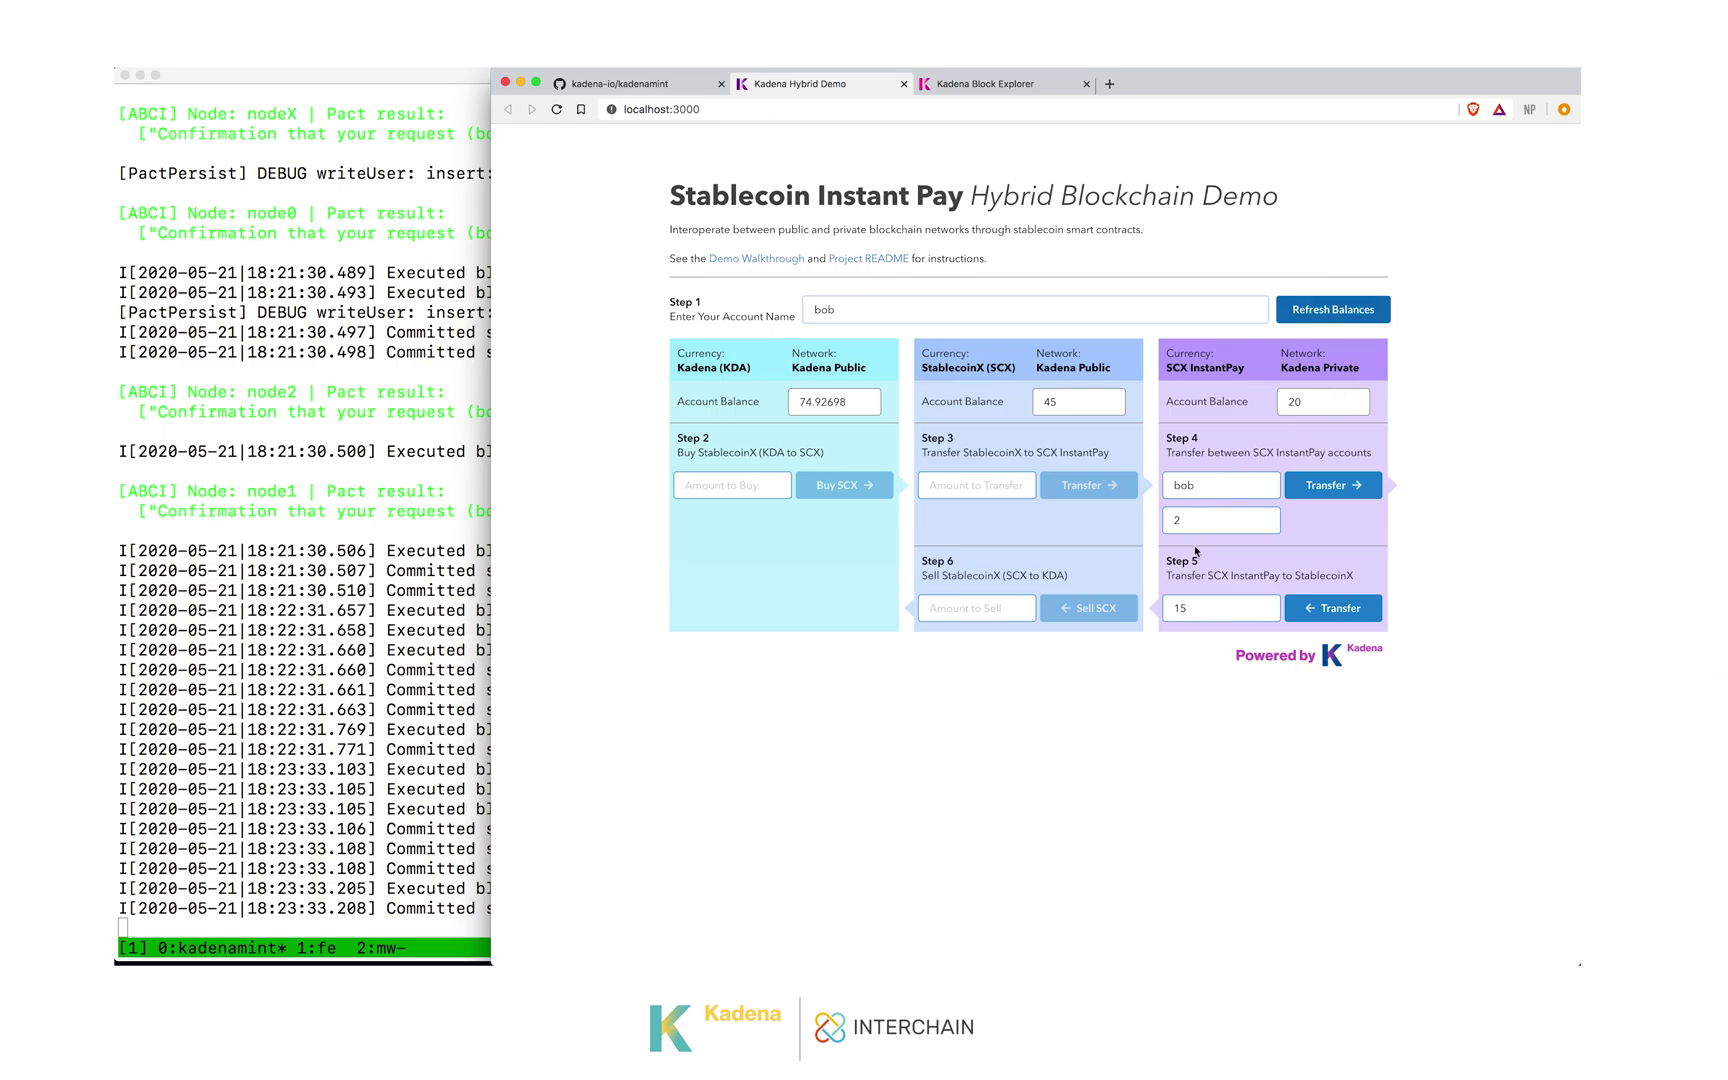
# - Request an InstantPay transfer of 8 from bob to alice in Step 4
pyautogui.press('Return')
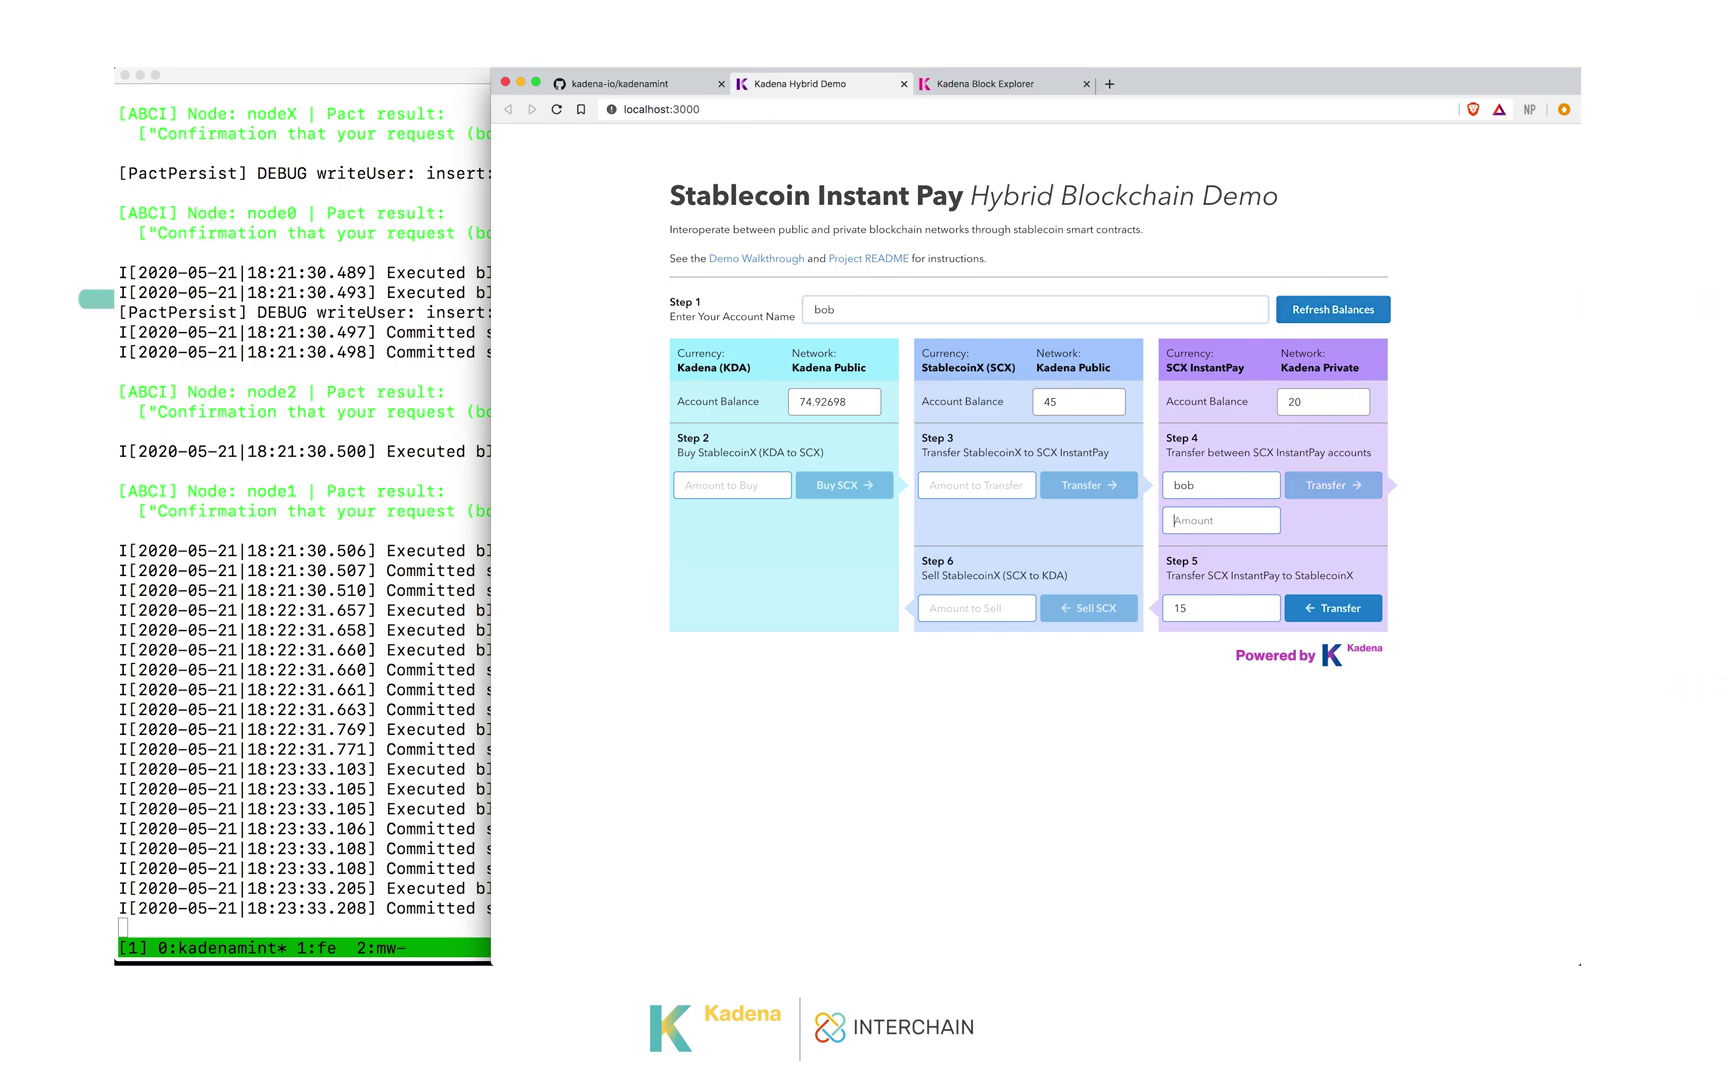
pyautogui.write('8')
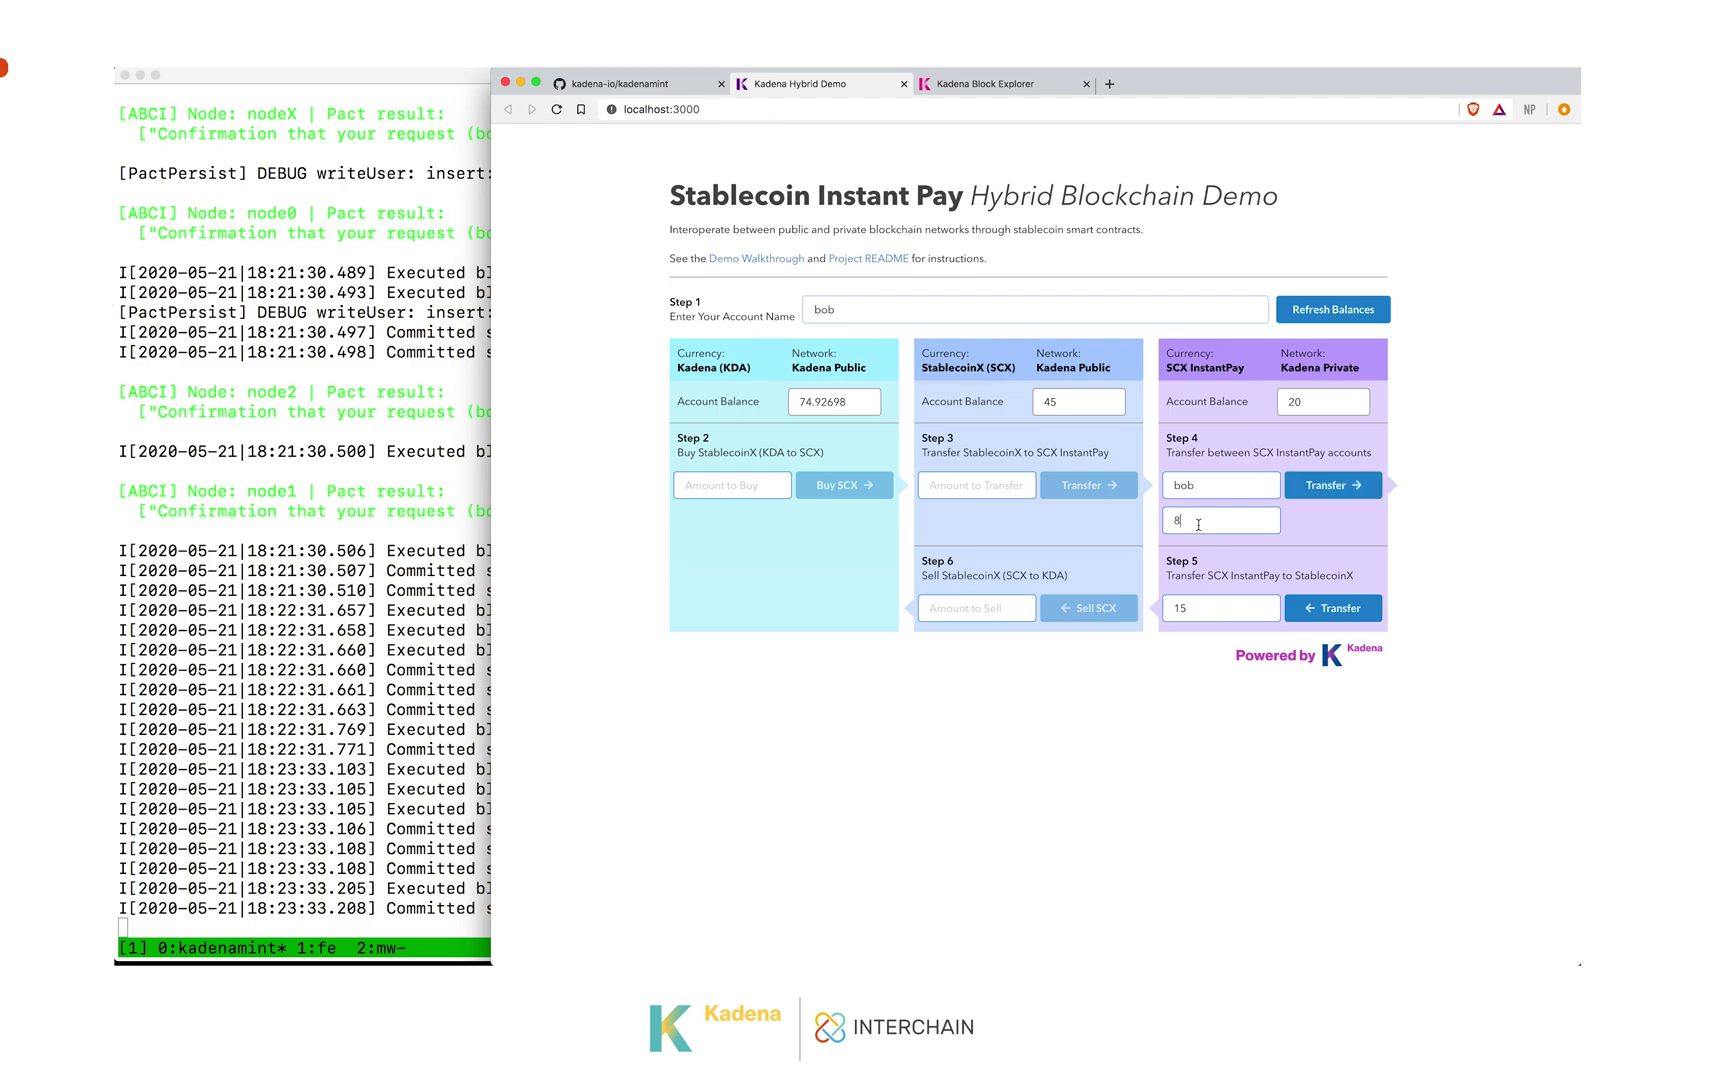
pyautogui.doubleClick(1242, 482)
pyautogui.write('alice')
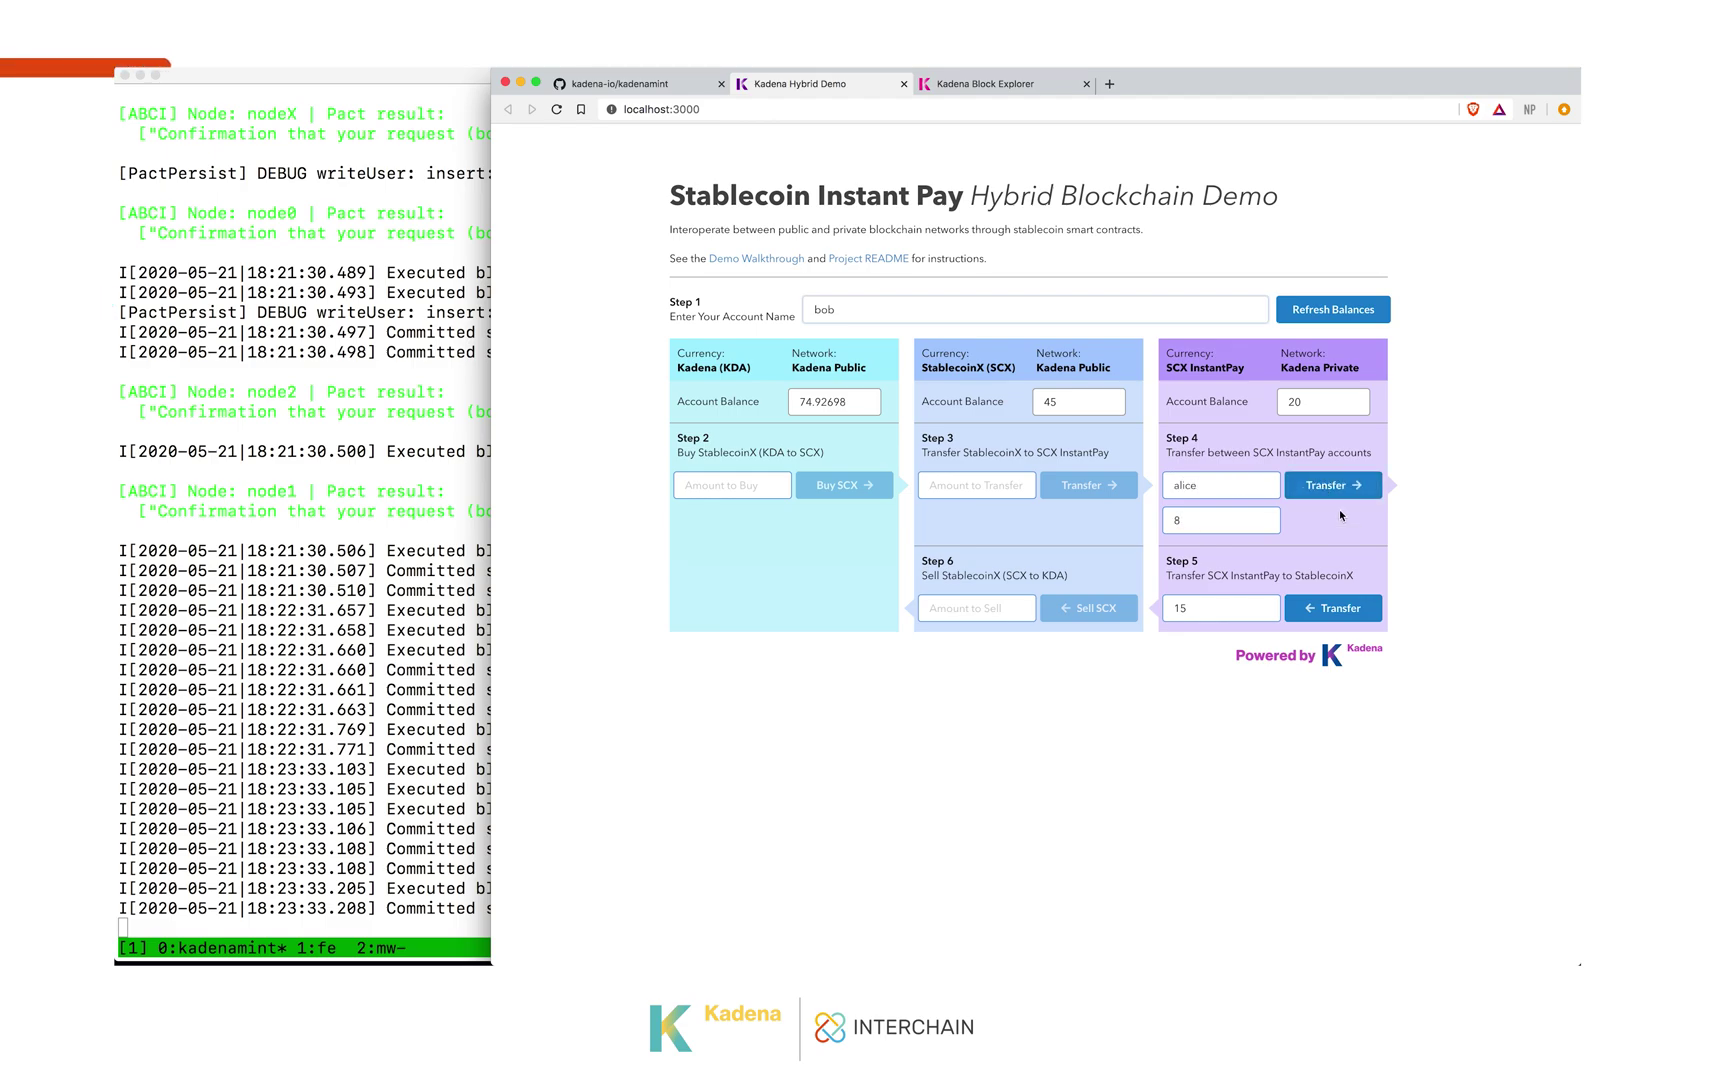
pyautogui.click(1334, 486)
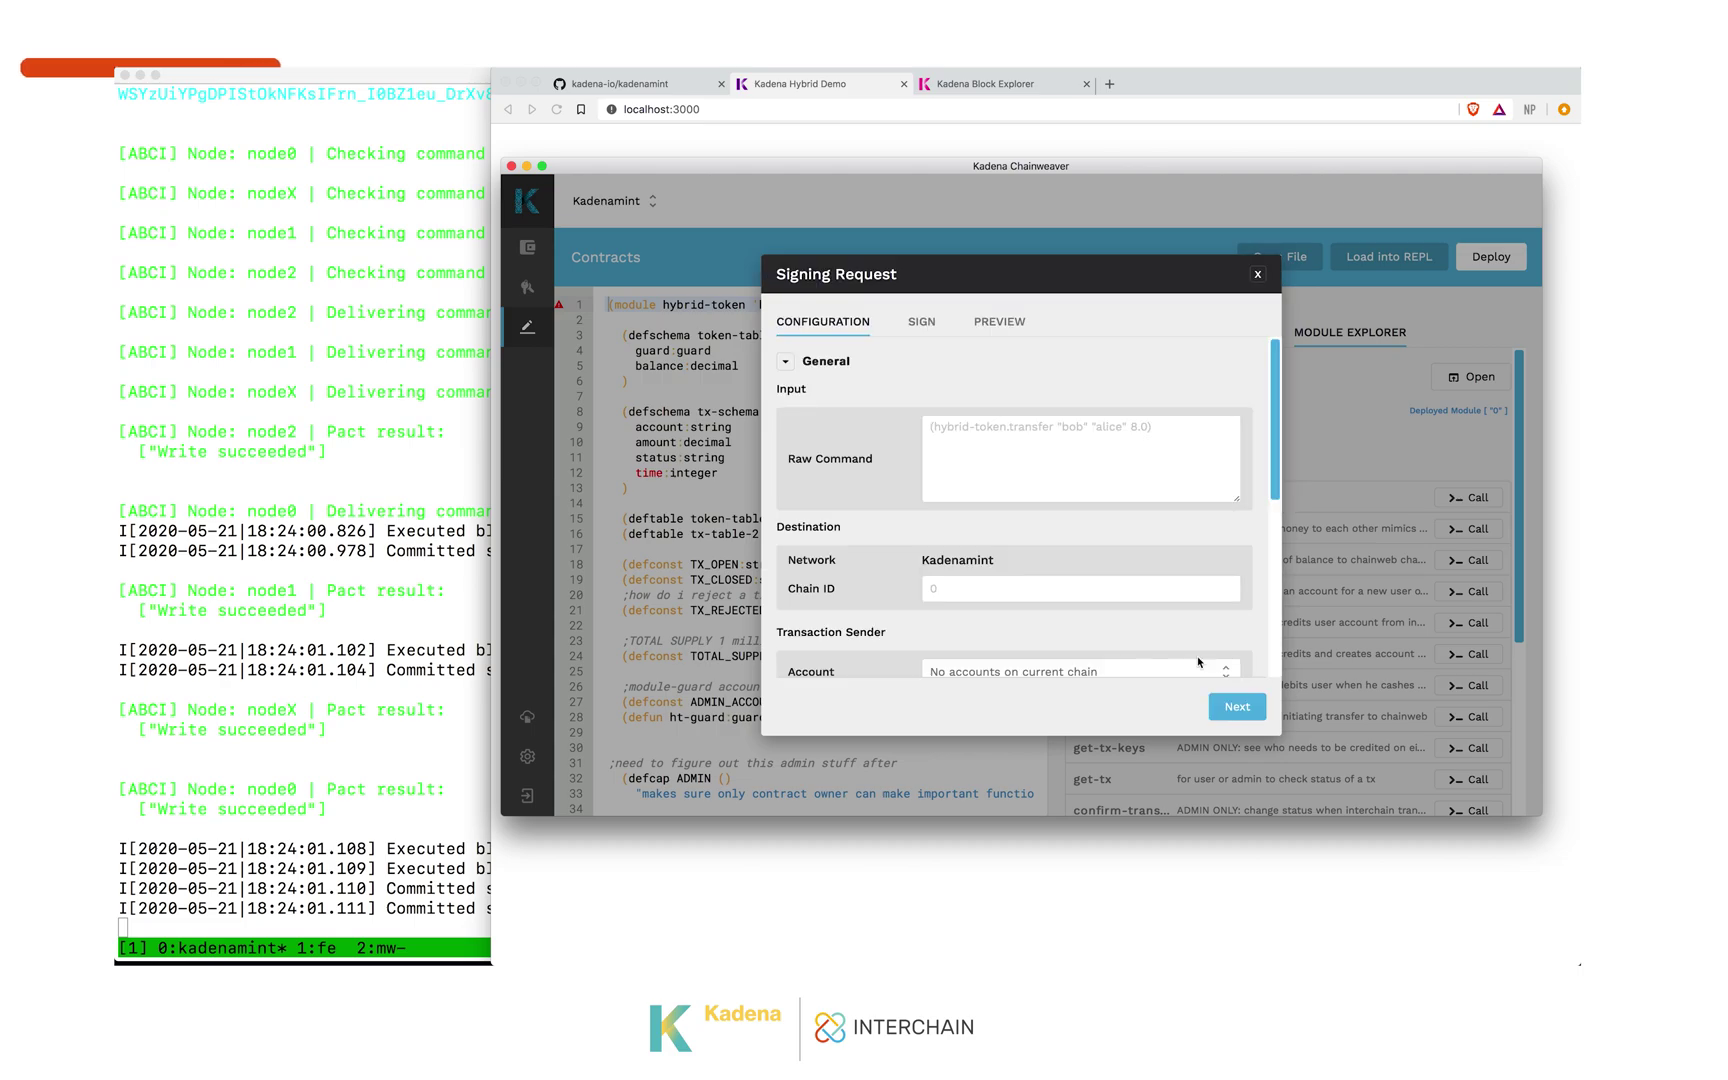
# - Sign the transfer with bob's key for the registered-user capability and submit it
pyautogui.click(1246, 708)
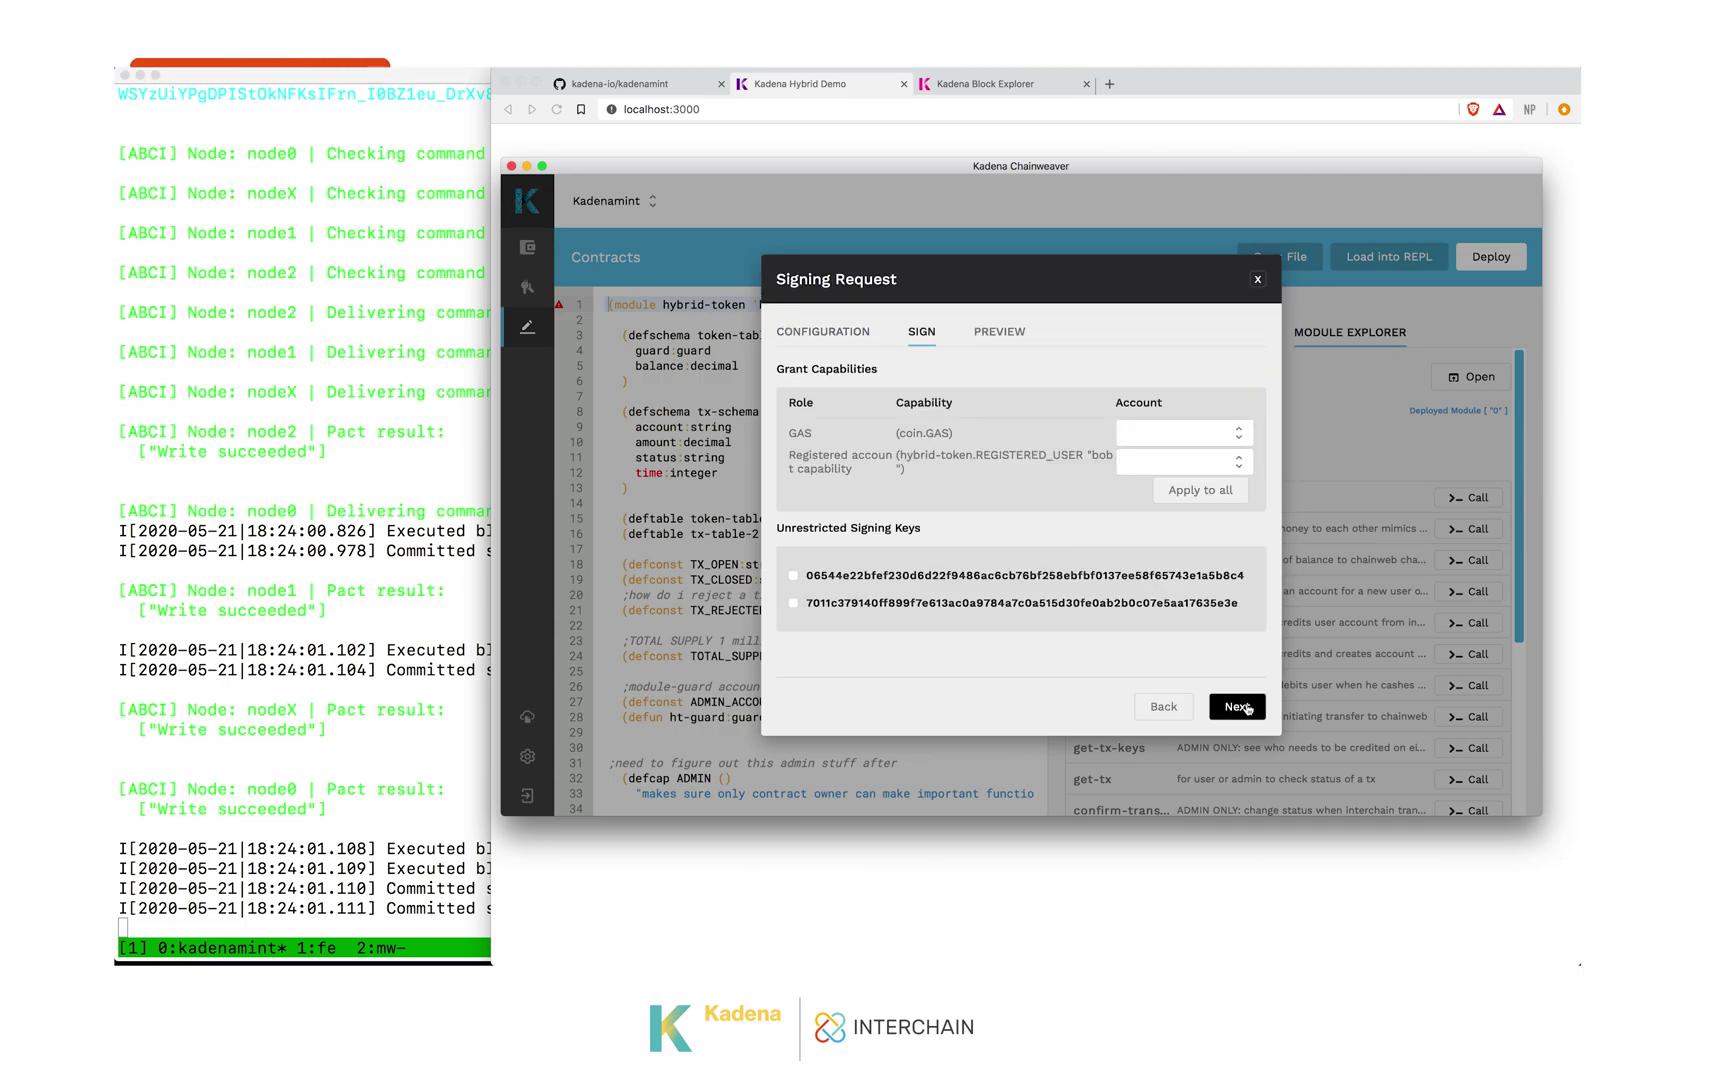
pyautogui.click(1140, 462)
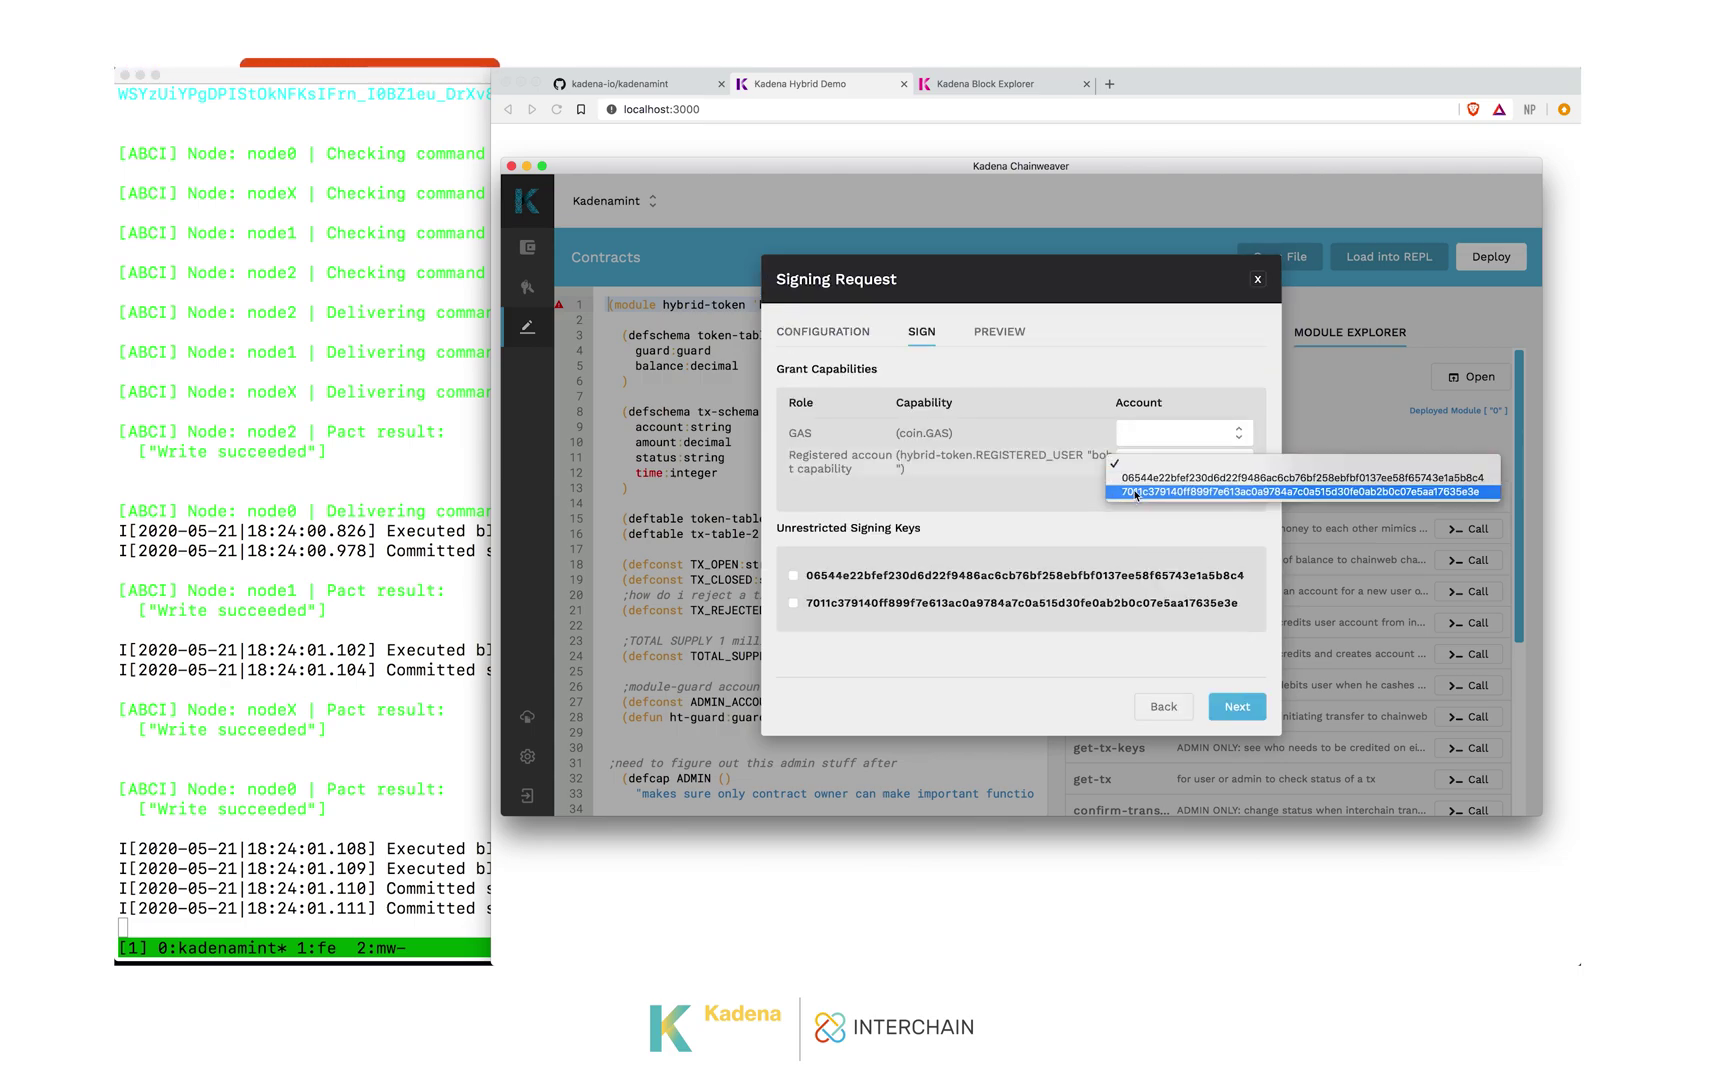
pyautogui.click(1160, 478)
pyautogui.click(1230, 704)
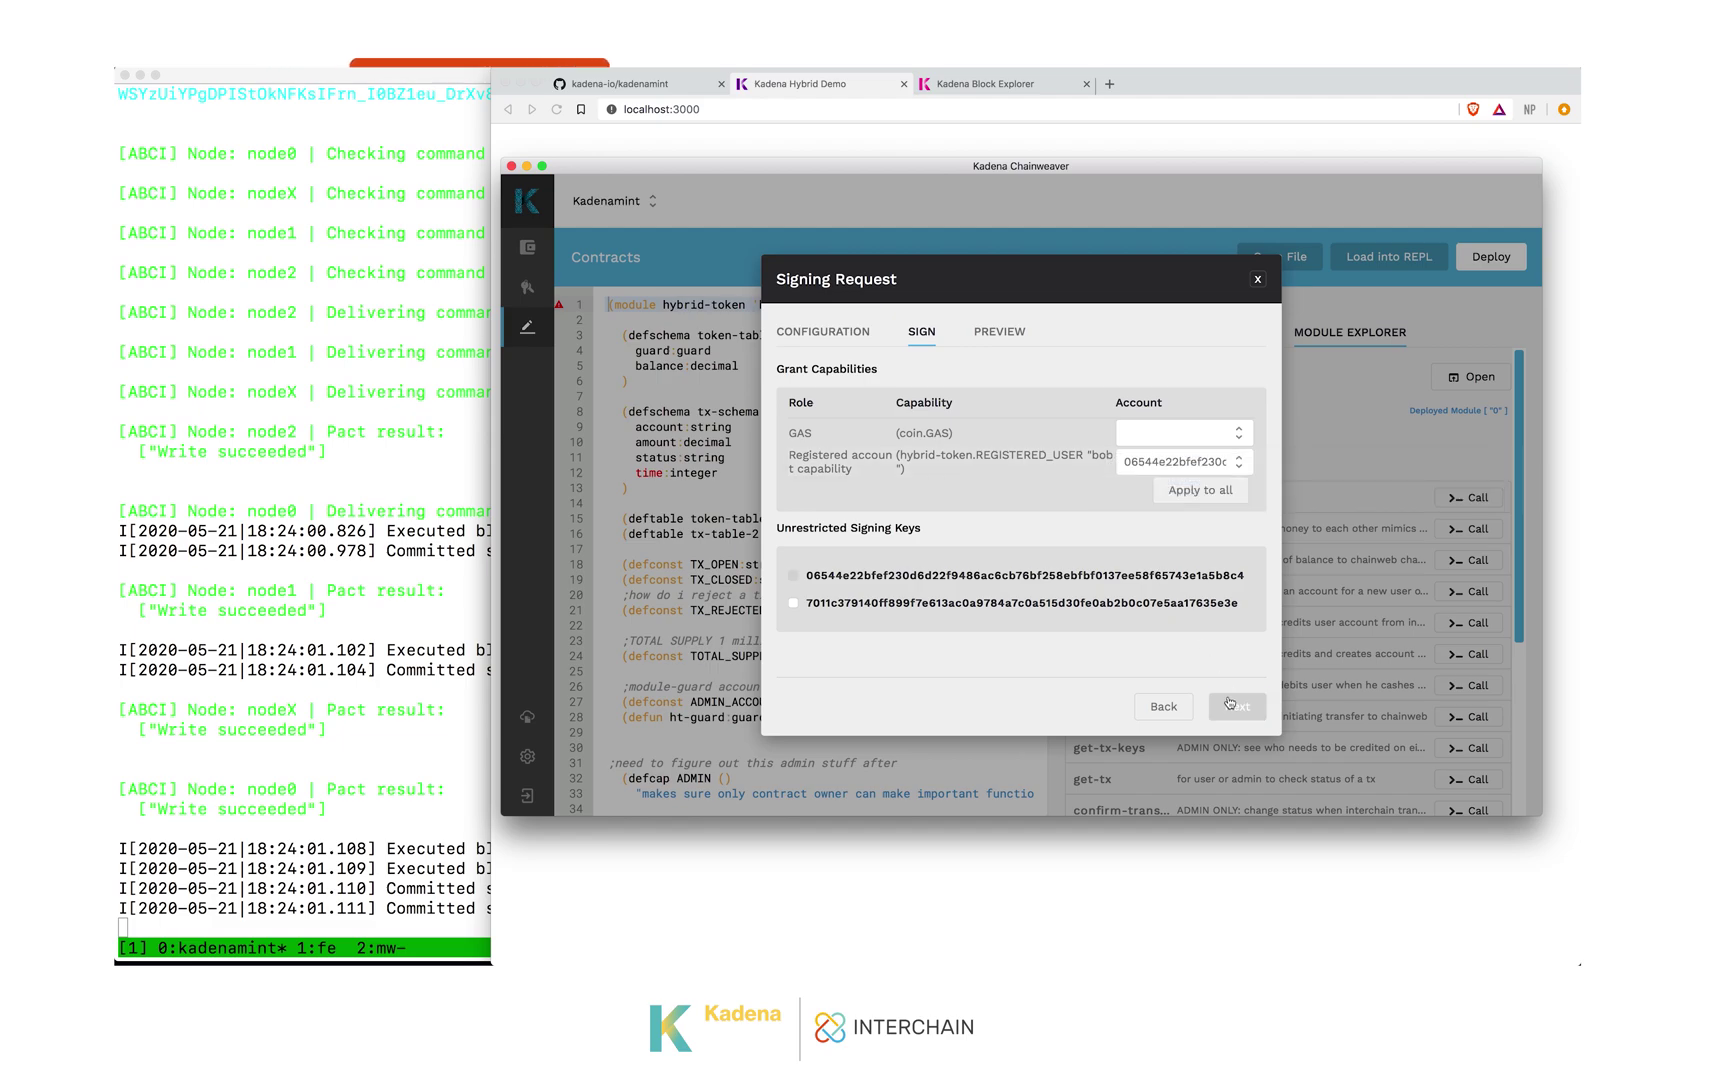
pyautogui.click(1228, 704)
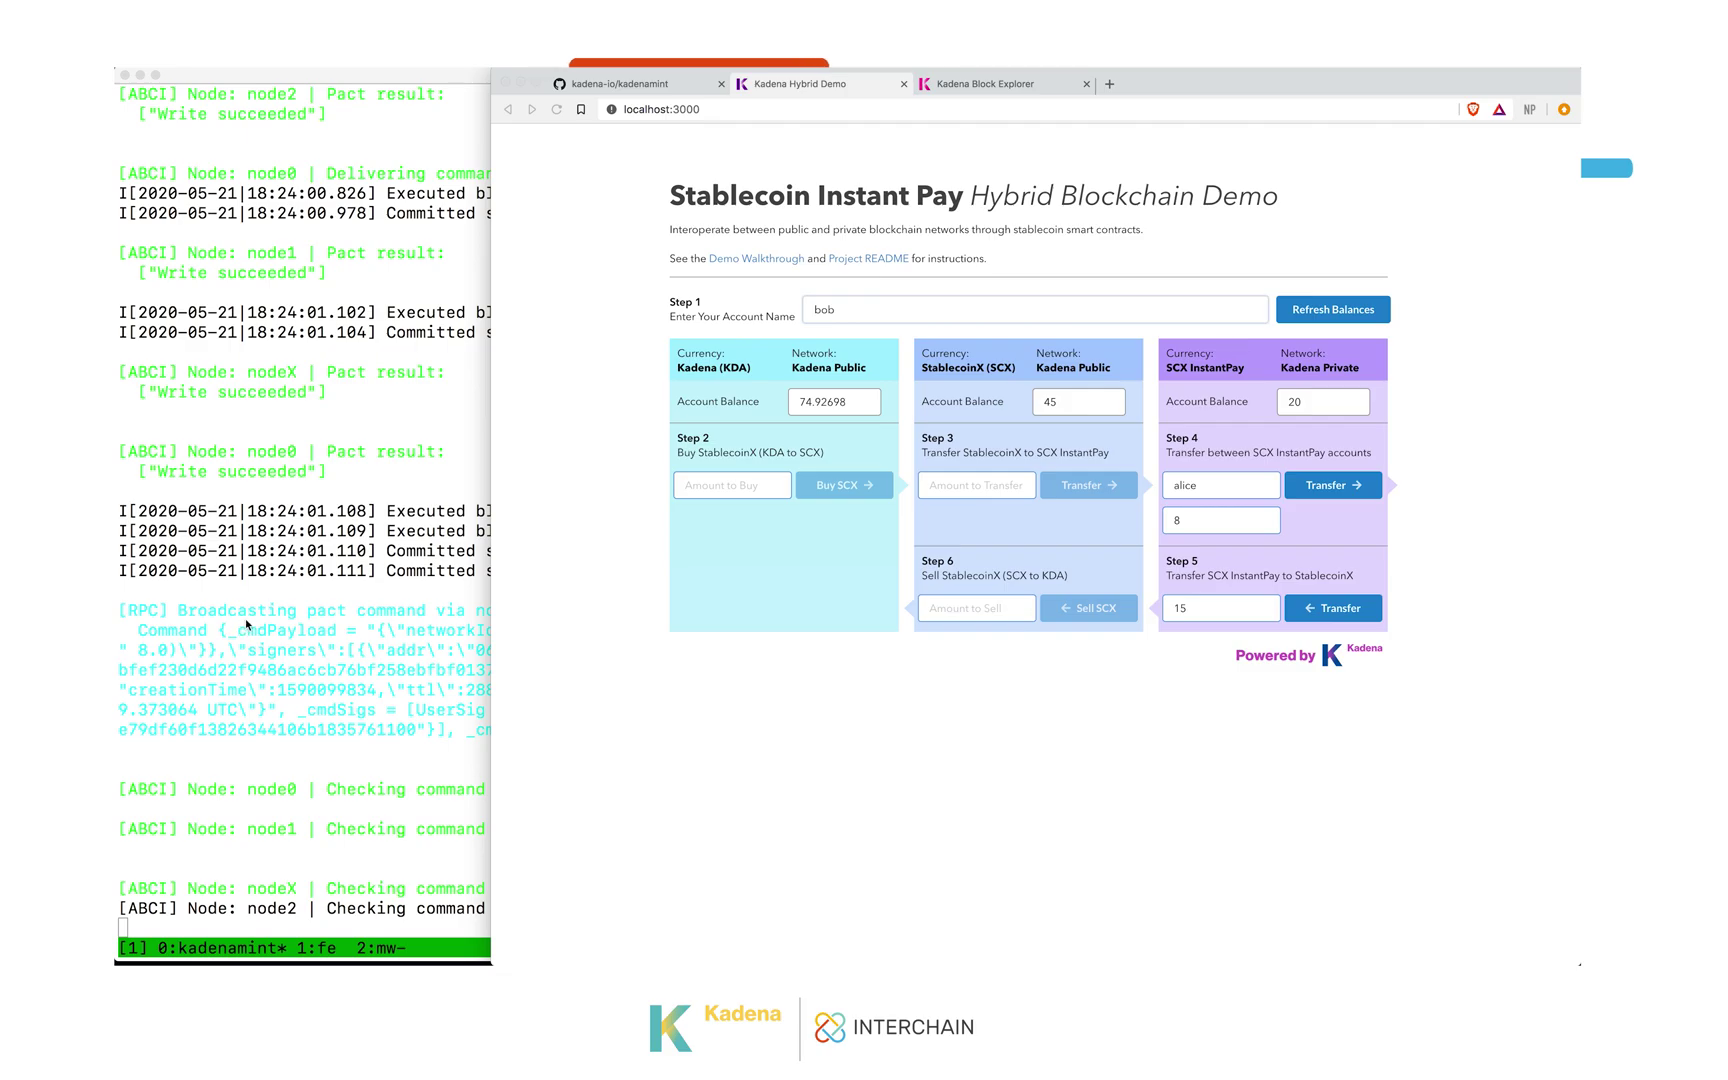
# - Check the tmux node logs for "Write succeeded" and return to the browser
pyautogui.click(133, 654)
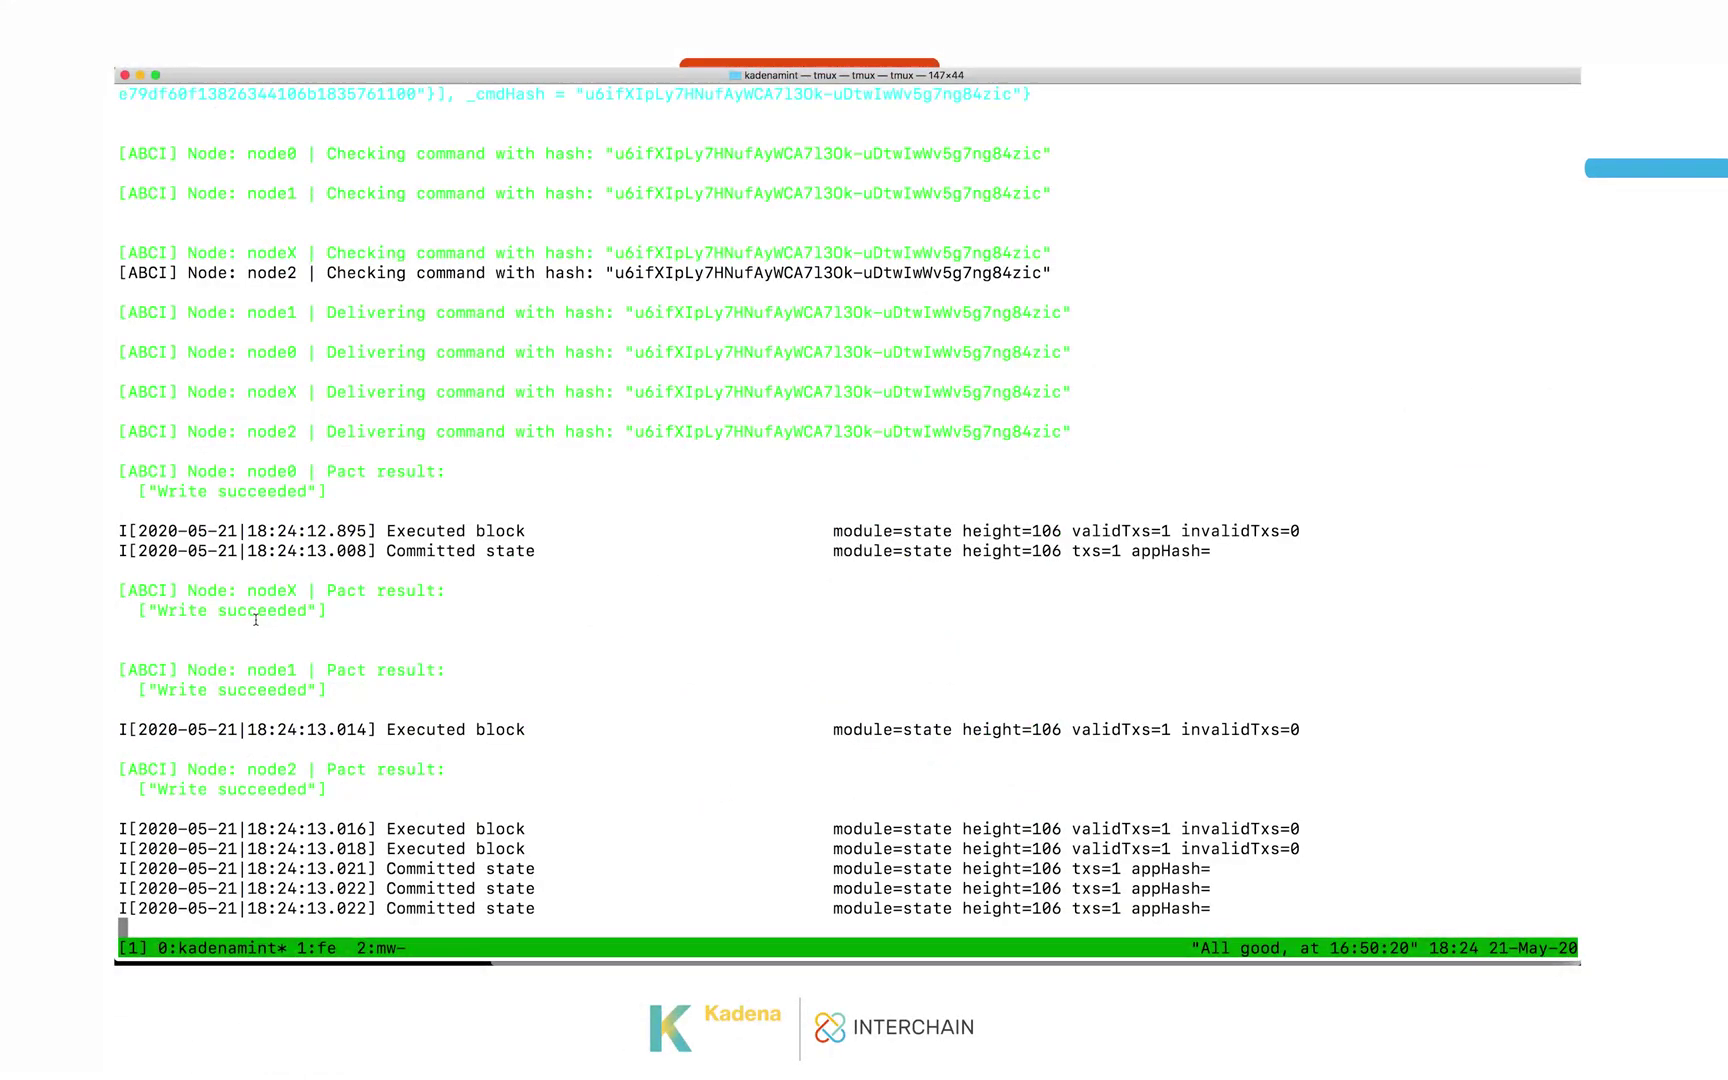
pyautogui.press('super+Tab')
pyautogui.press('super+h')
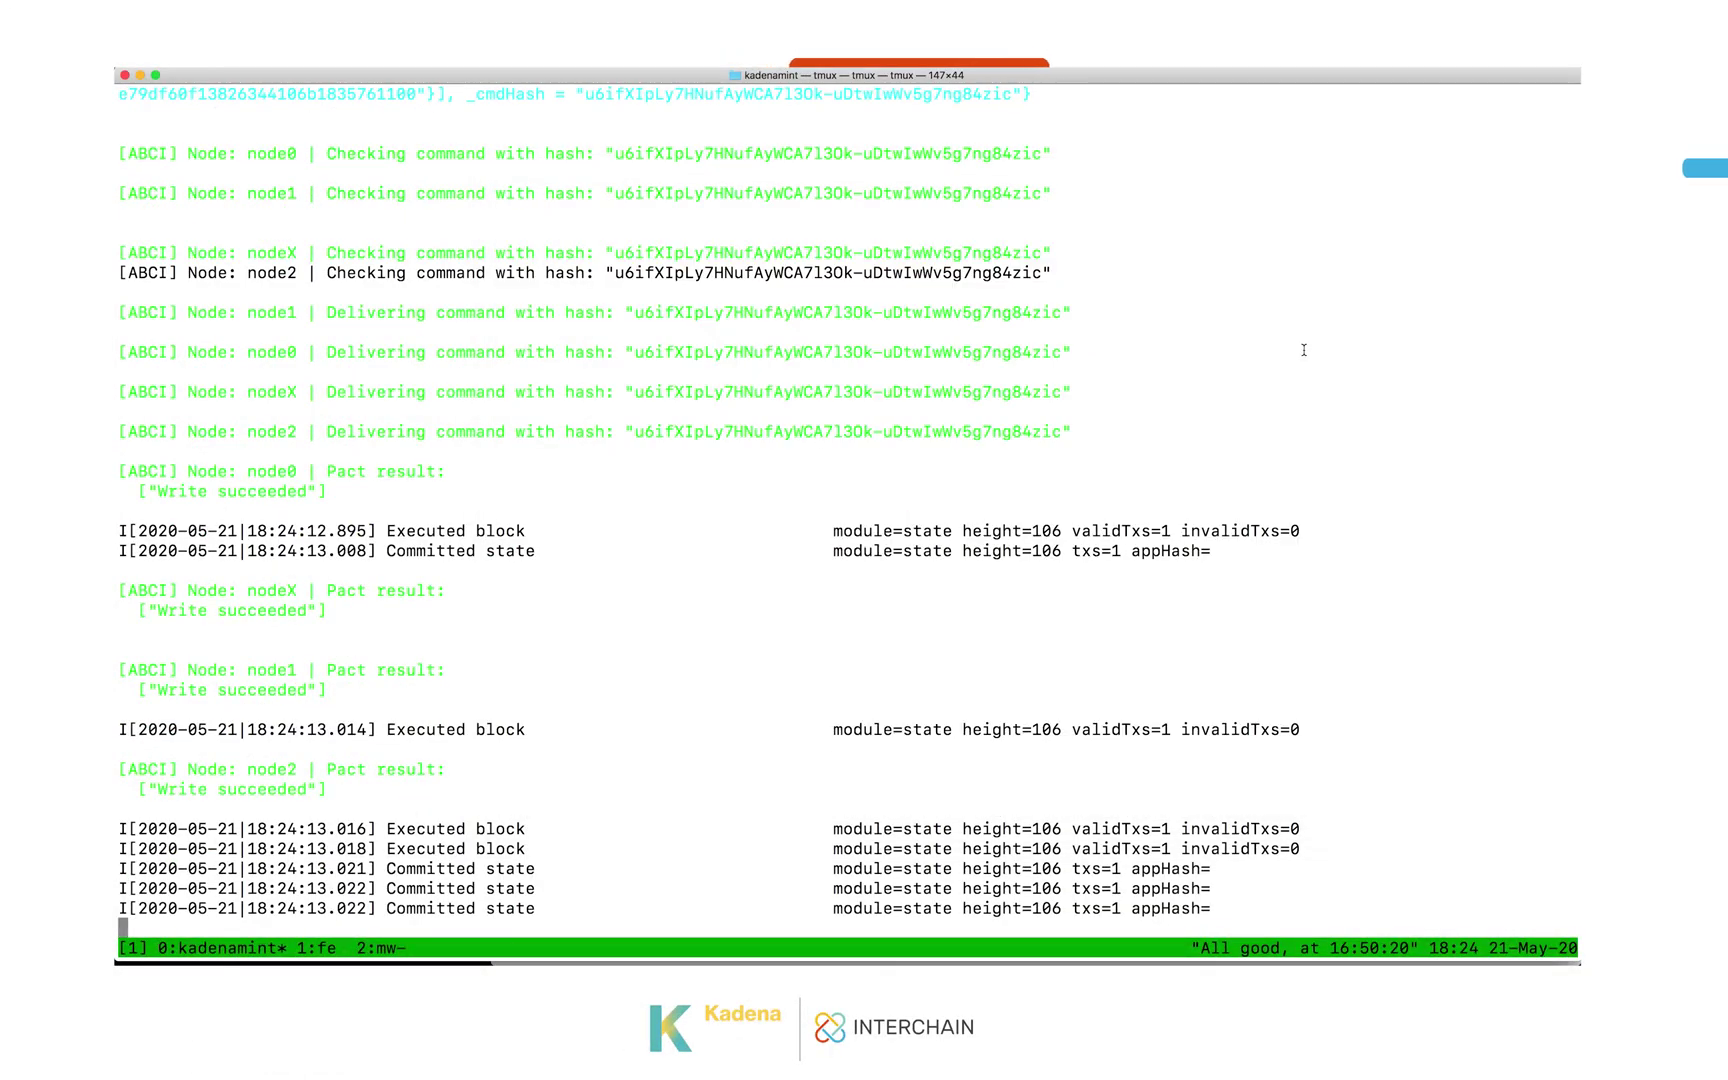
pyautogui.press('super+Tab')
pyautogui.press('Tab')
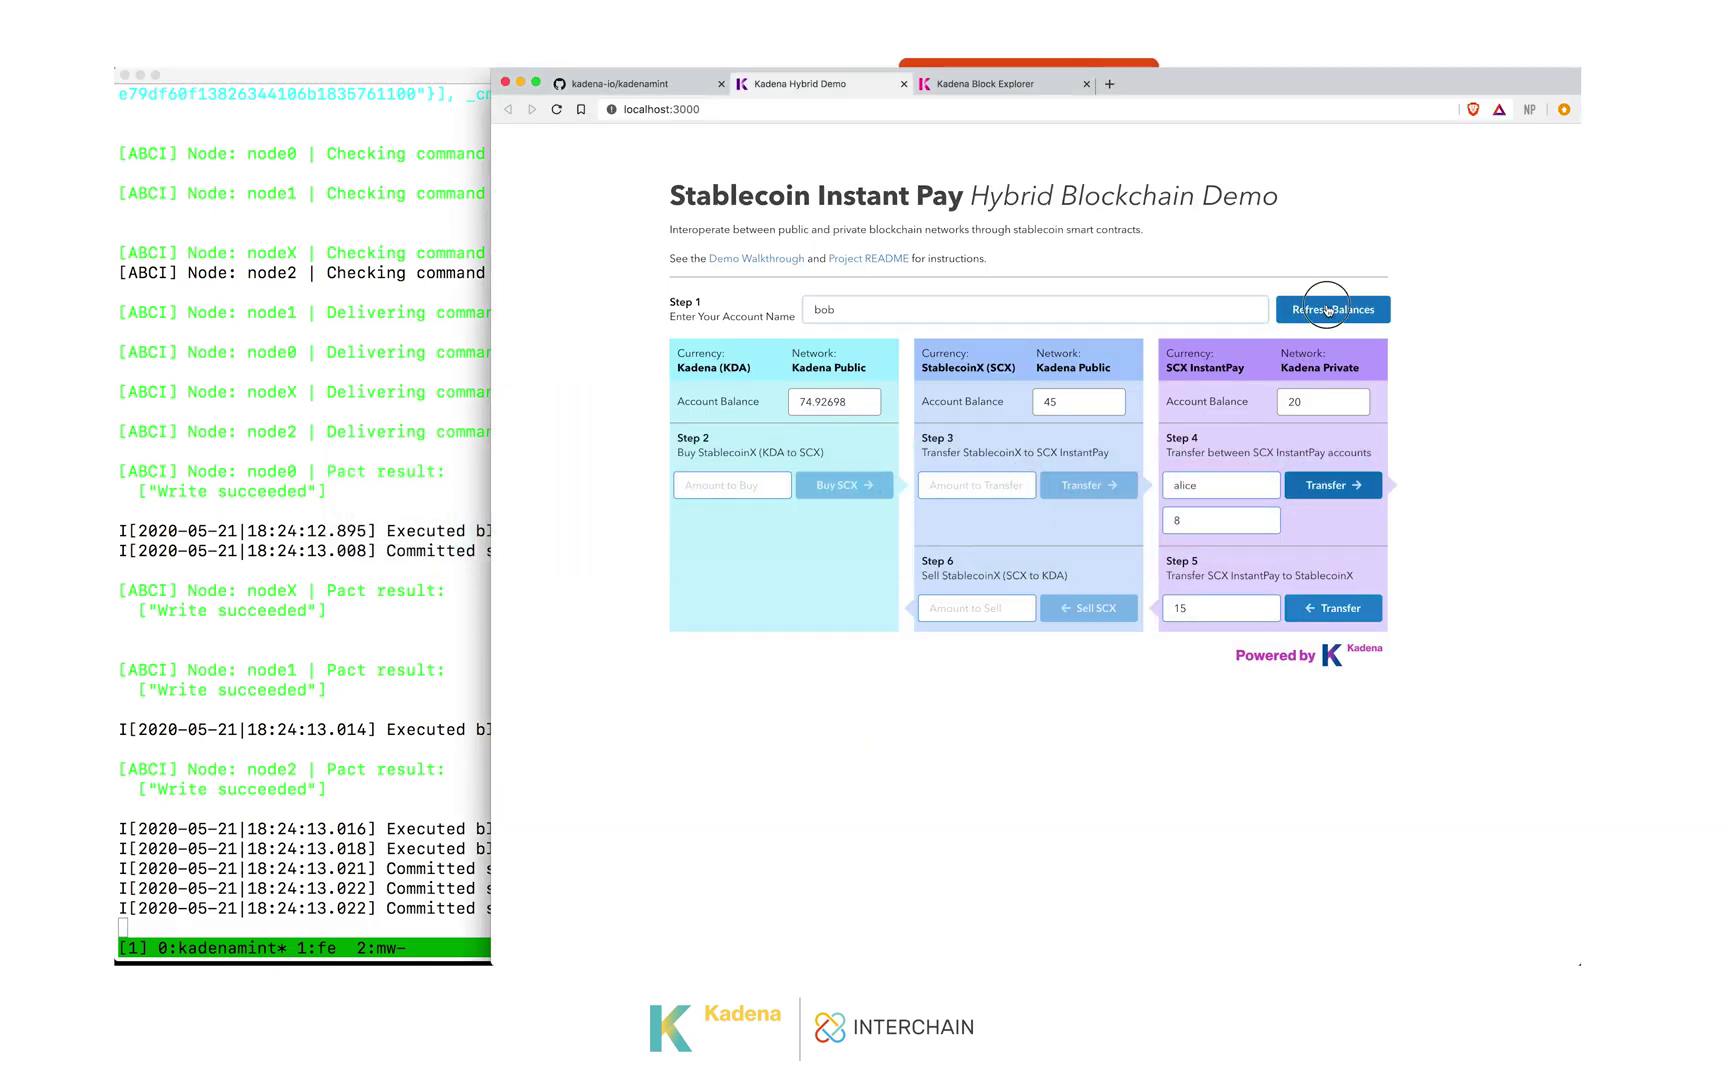
# - Refresh balances to show bob at 12 InstantPay, then clear the account name
pyautogui.click(1328, 311)
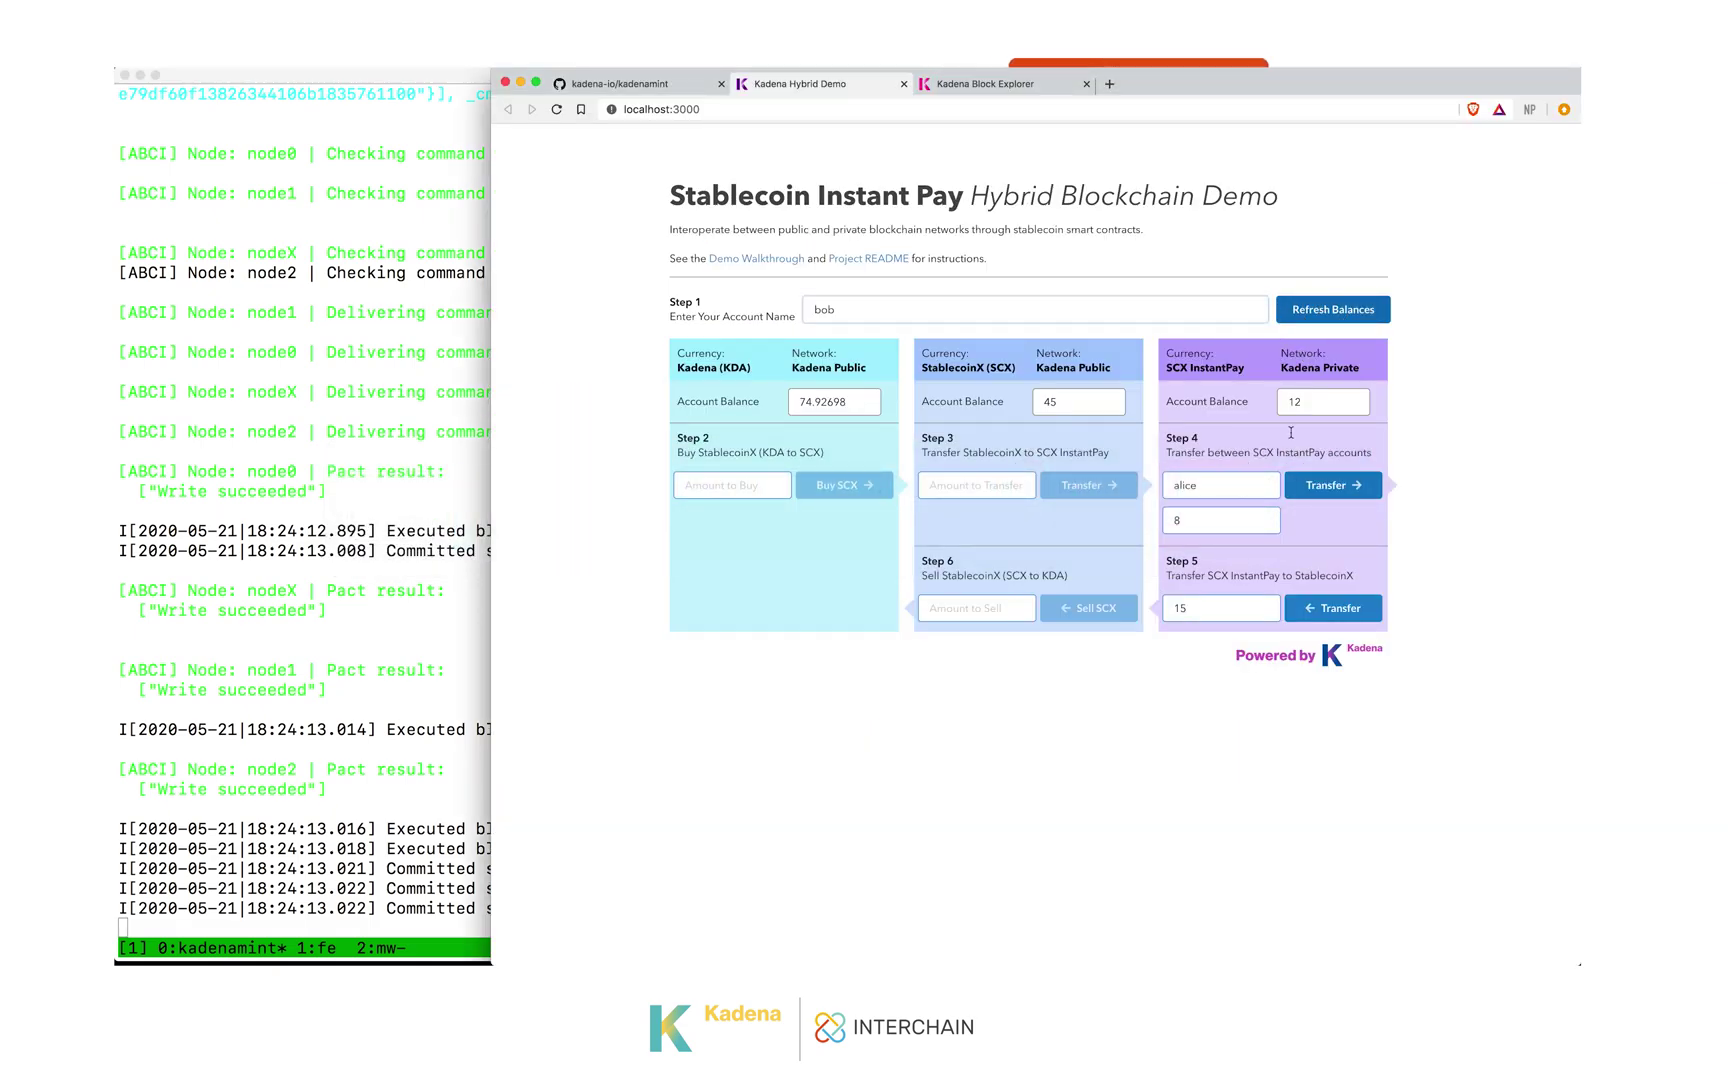
pyautogui.click(937, 312)
pyautogui.press('BackSpace')
pyautogui.press('BackSpace')
pyautogui.press('BackSpace')
# - Load alice's balances: 79.98193 KDA, 10 public SCX and 16 InstantPay
pyautogui.write('alice')
pyautogui.click(1292, 309)
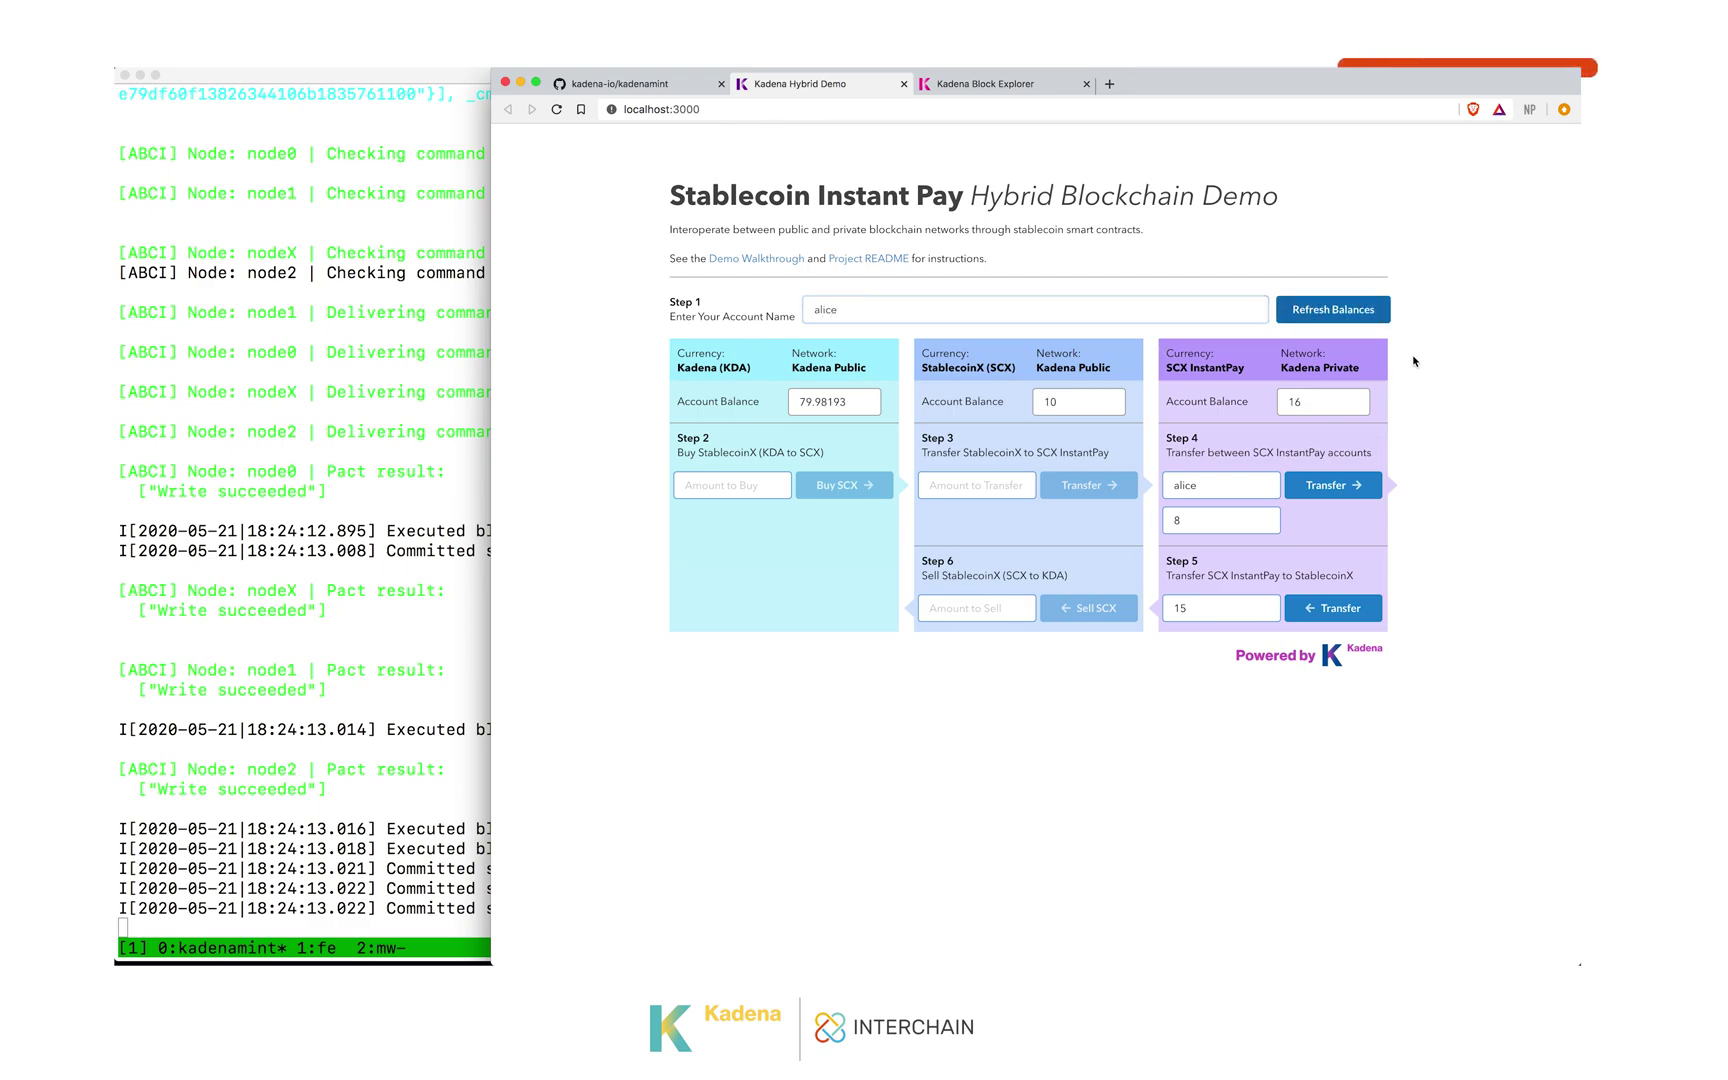
pyautogui.click(1310, 608)
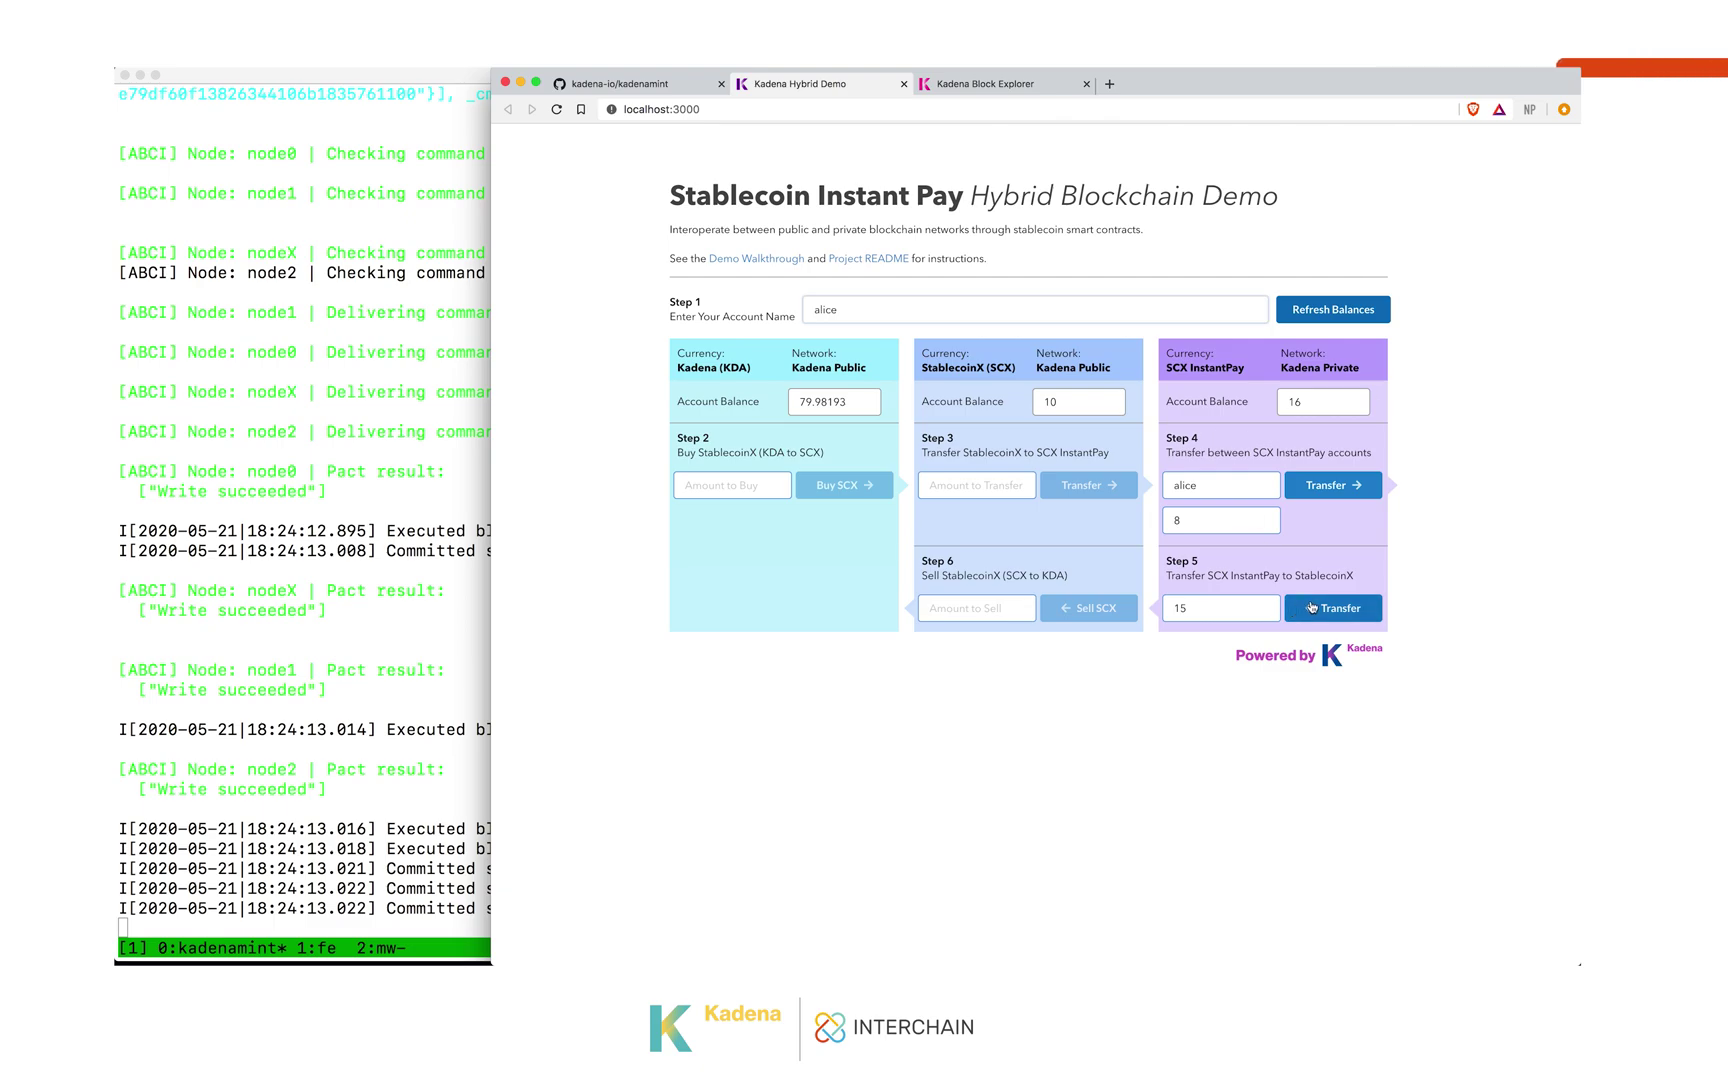